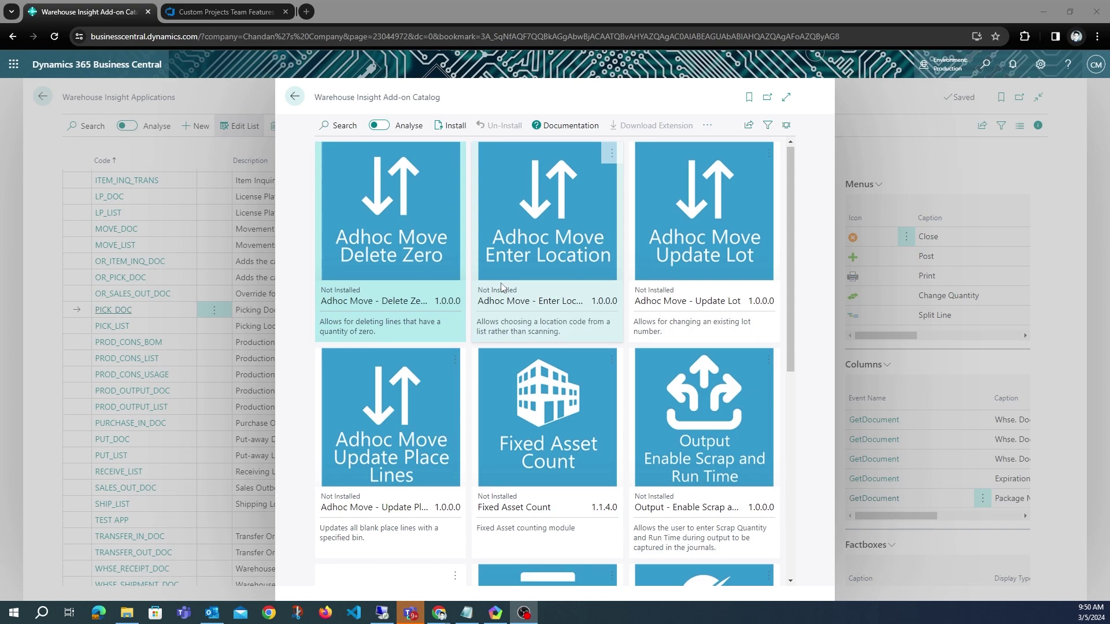
Look through the Warehouse Insight Add-on Catalog for the Over Picking add-on, select it and return to the applications list
{"action": "scroll", "coordinate": [471, 264], "scroll_direction": "down", "scroll_amount": 2}
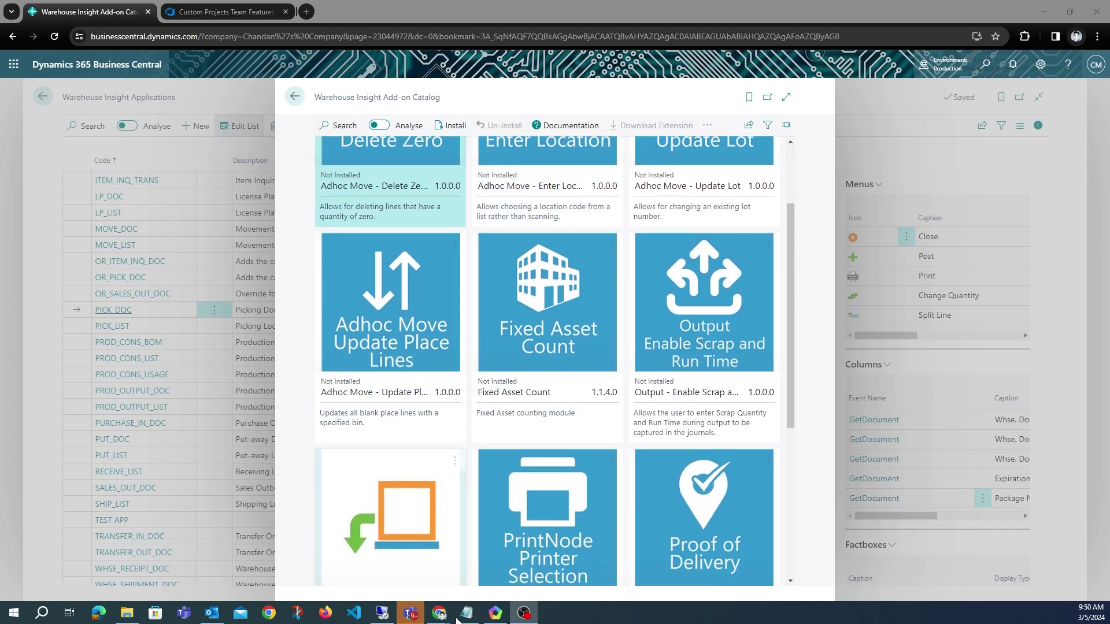
{"action": "left_click", "coordinate": [425, 533]}
{"action": "scroll", "coordinate": [422, 469], "scroll_direction": "down", "scroll_amount": 1}
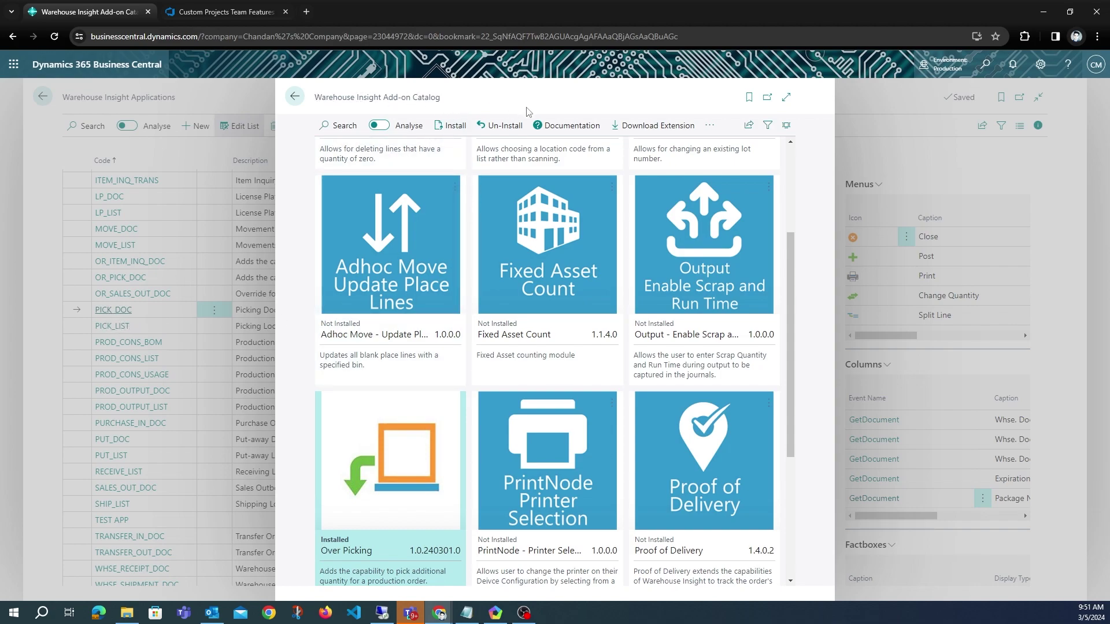
{"action": "left_click", "coordinate": [295, 98]}
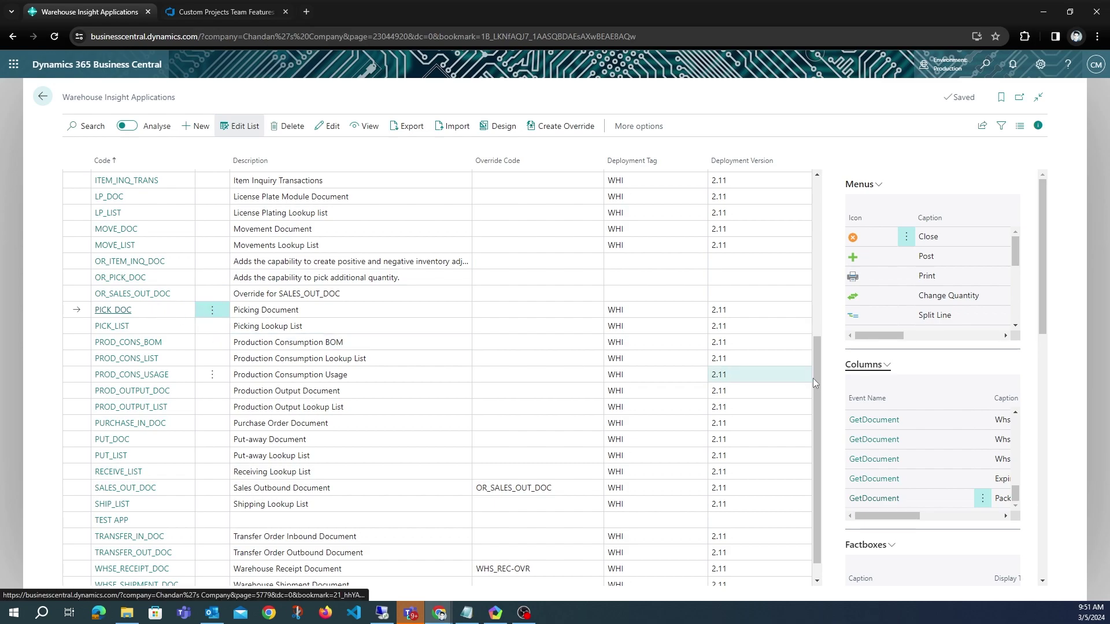
Open the device columns list for PICK_DOC and select the Over Picked Quantity row
{"action": "left_click", "coordinate": [860, 366]}
{"action": "left_click", "coordinate": [851, 382]}
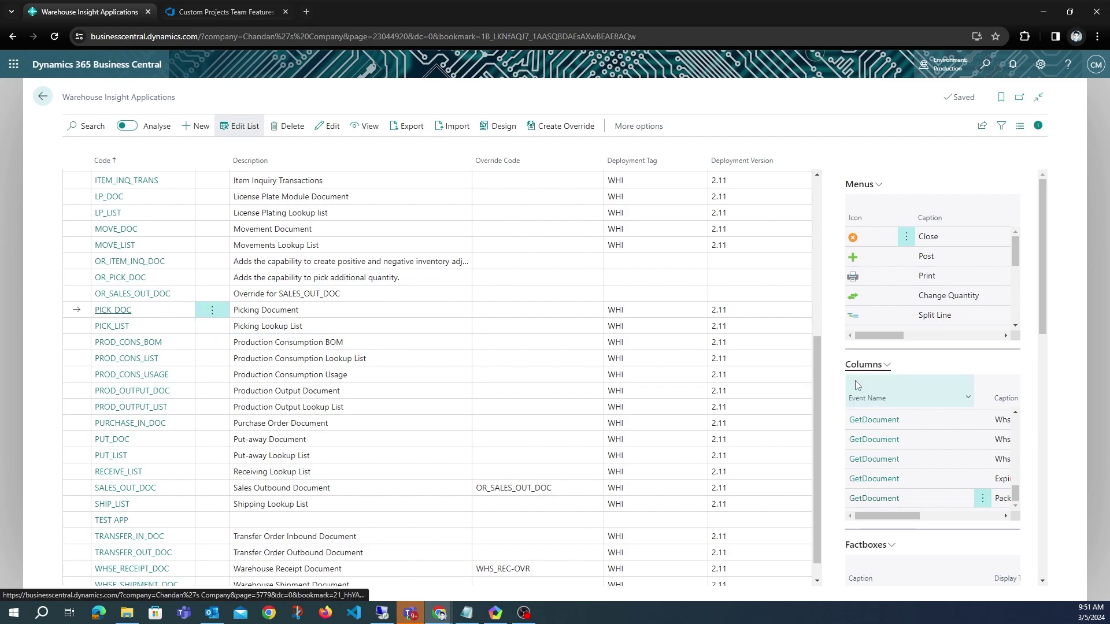
{"action": "scroll", "coordinate": [671, 391], "scroll_direction": "down", "scroll_amount": 2}
{"action": "left_click", "coordinate": [370, 477]}
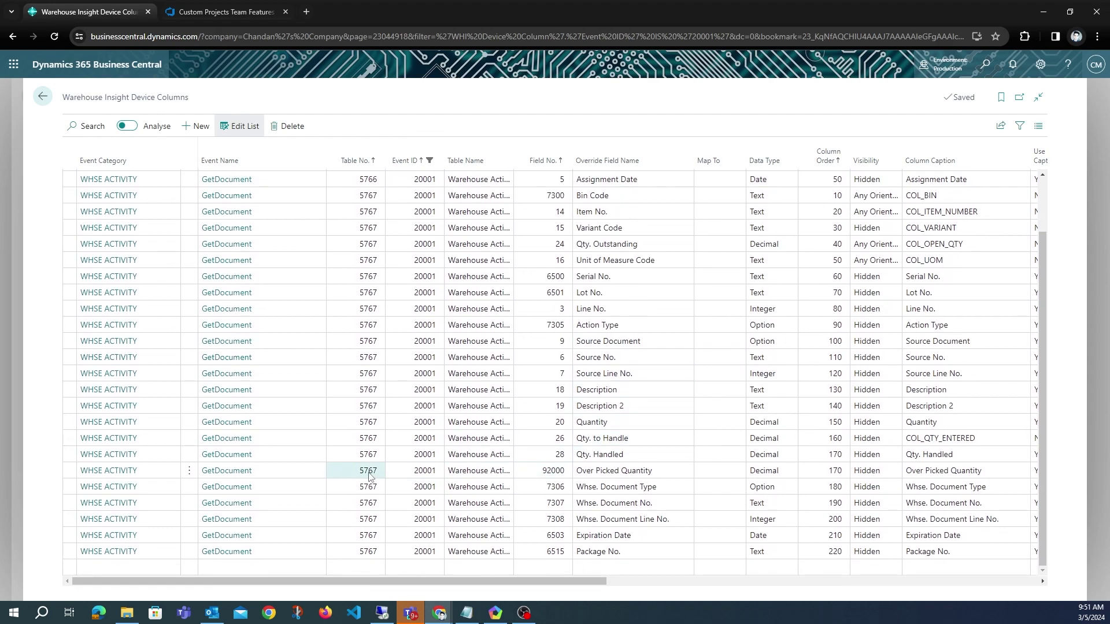
{"action": "left_click", "coordinate": [189, 471]}
{"action": "key", "text": "Escape"}
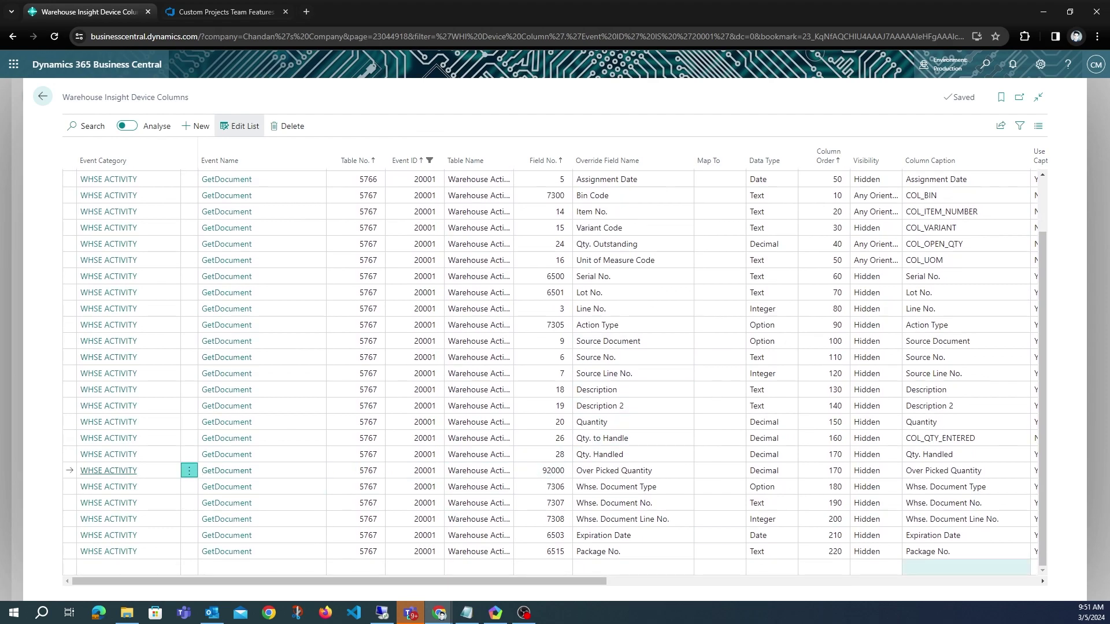
Bring up the emulator window and move it over the page, and return from the device columns to Warehouse Insight Applications
{"action": "left_click", "coordinate": [496, 612]}
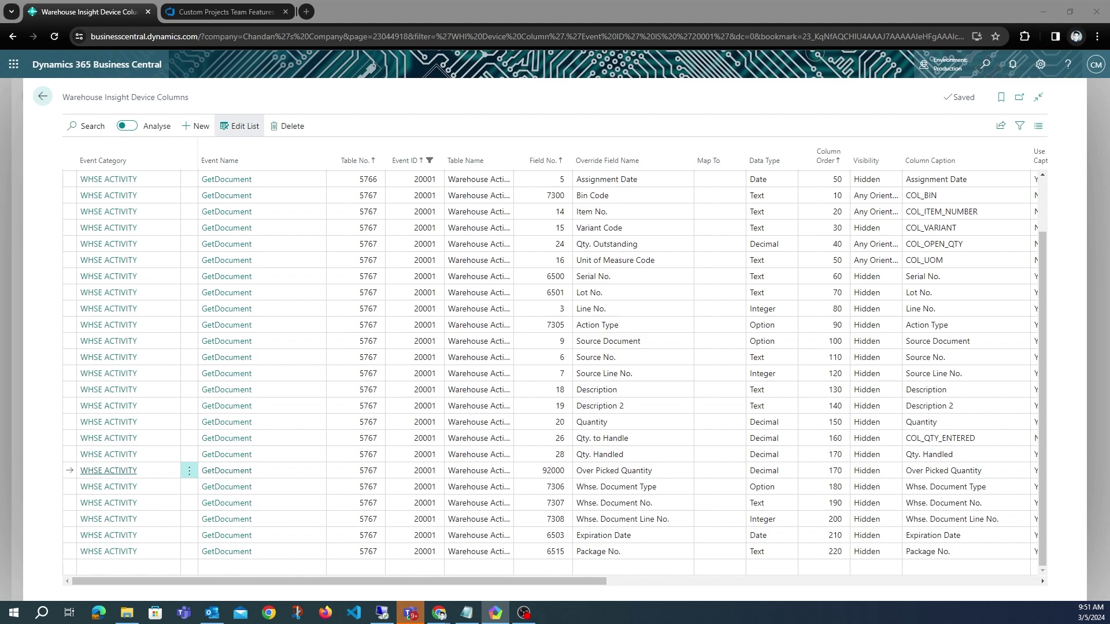
{"action": "left_click_drag", "start_coordinate": [1109, 113], "coordinate": [603, 96]}
{"action": "left_click", "coordinate": [42, 96]}
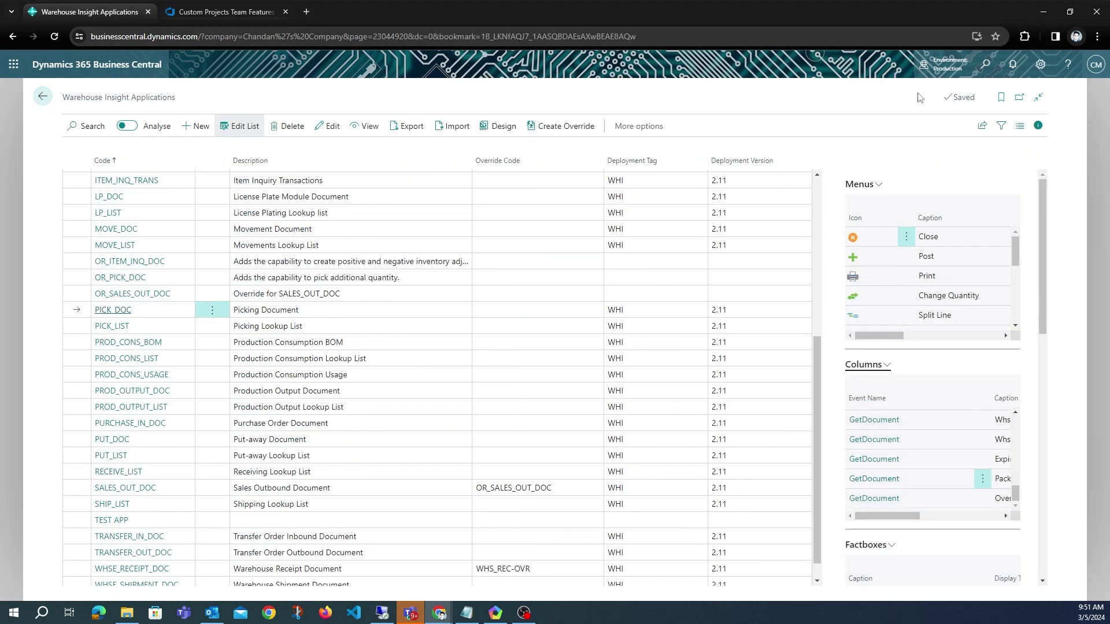
Search for "dev config" and open the TEST configuration from Warehouse Insight Device Configurations
{"action": "left_click", "coordinate": [985, 66]}
{"action": "type", "text": "dev config"}
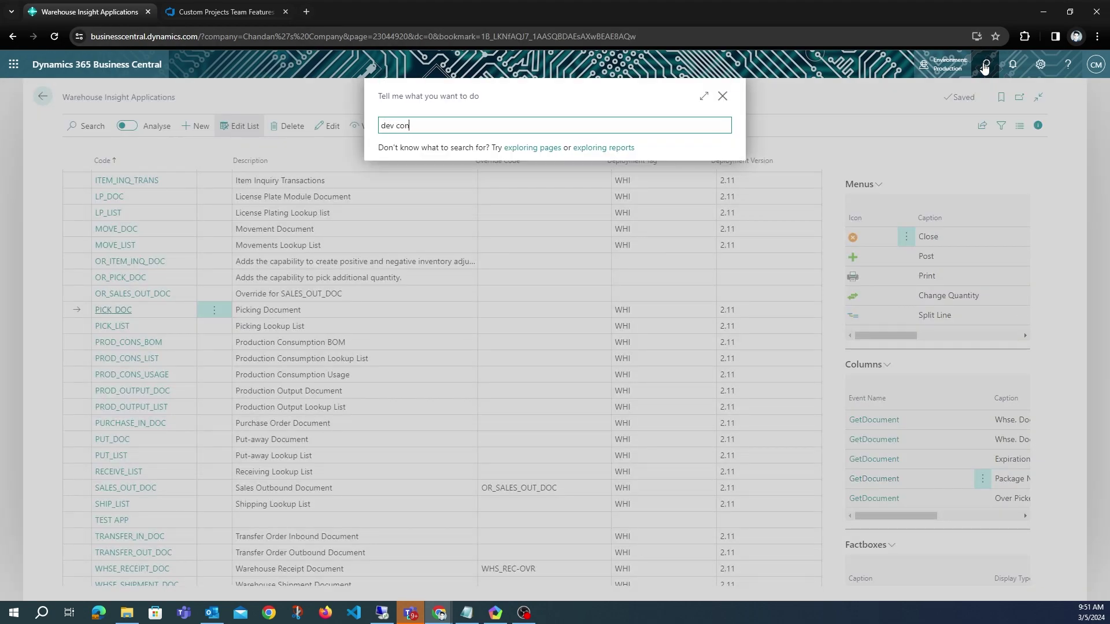
{"action": "left_click", "coordinate": [544, 173]}
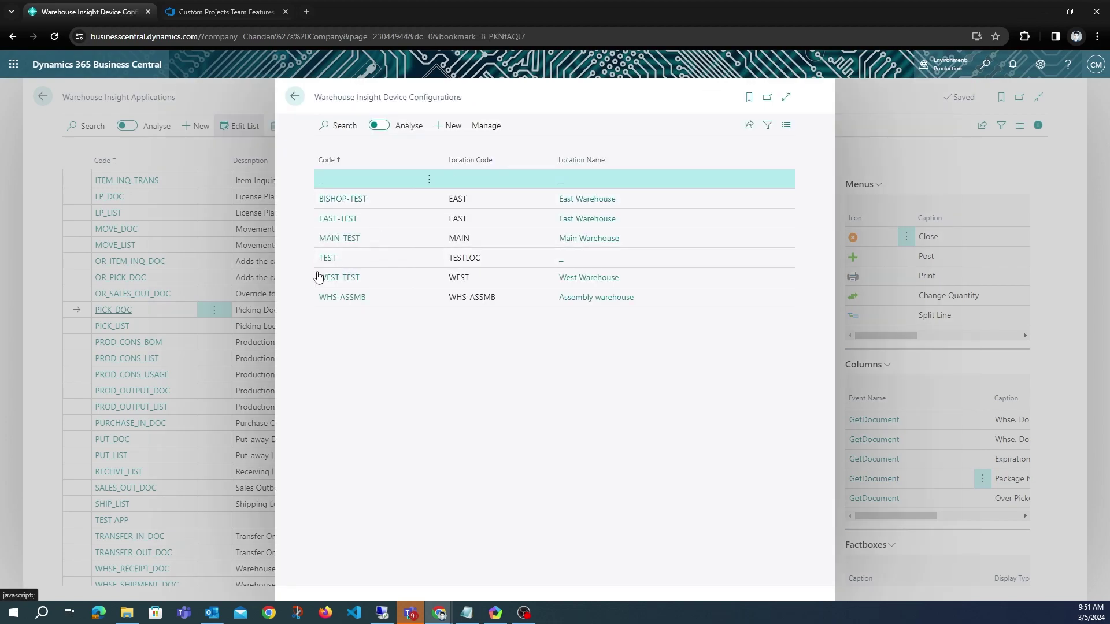
{"action": "left_click", "coordinate": [327, 259]}
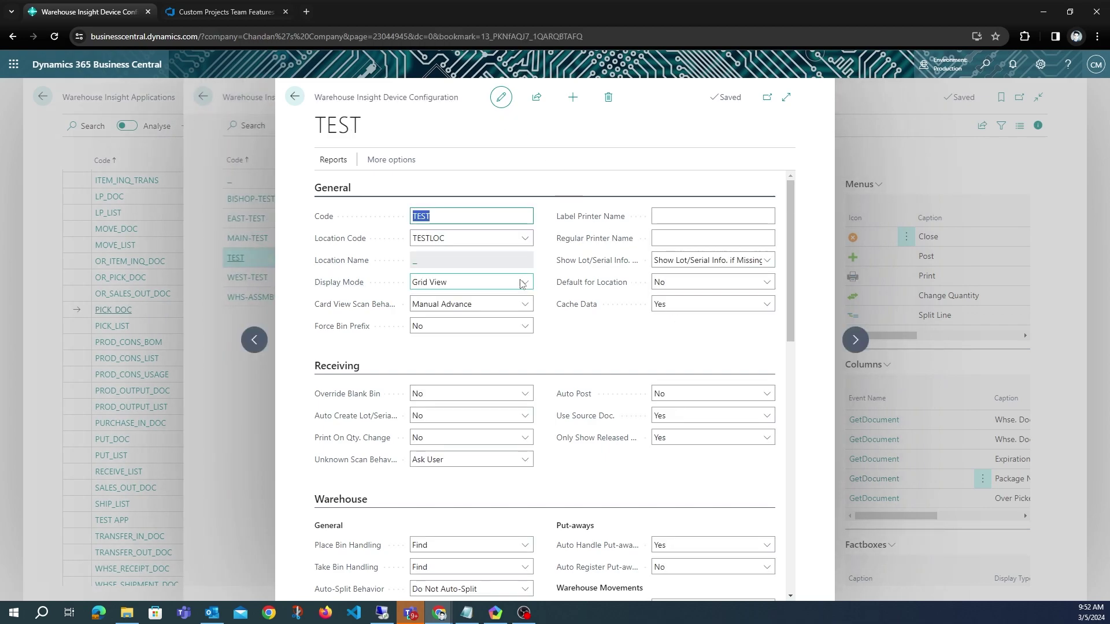
Set Handle Over Picking to Source Bin in the Over Picking settings of the TEST configuration
{"action": "scroll", "coordinate": [588, 317], "scroll_direction": "down", "scroll_amount": 1}
{"action": "scroll", "coordinate": [588, 316], "scroll_direction": "down", "scroll_amount": 5}
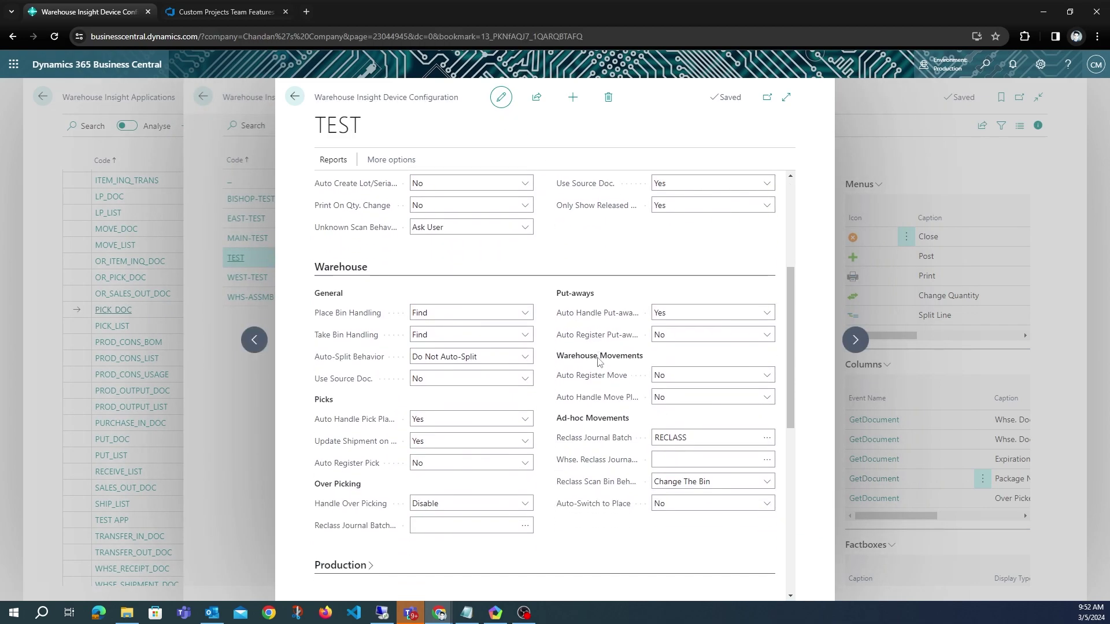
{"action": "scroll", "coordinate": [598, 362], "scroll_direction": "up", "scroll_amount": 1}
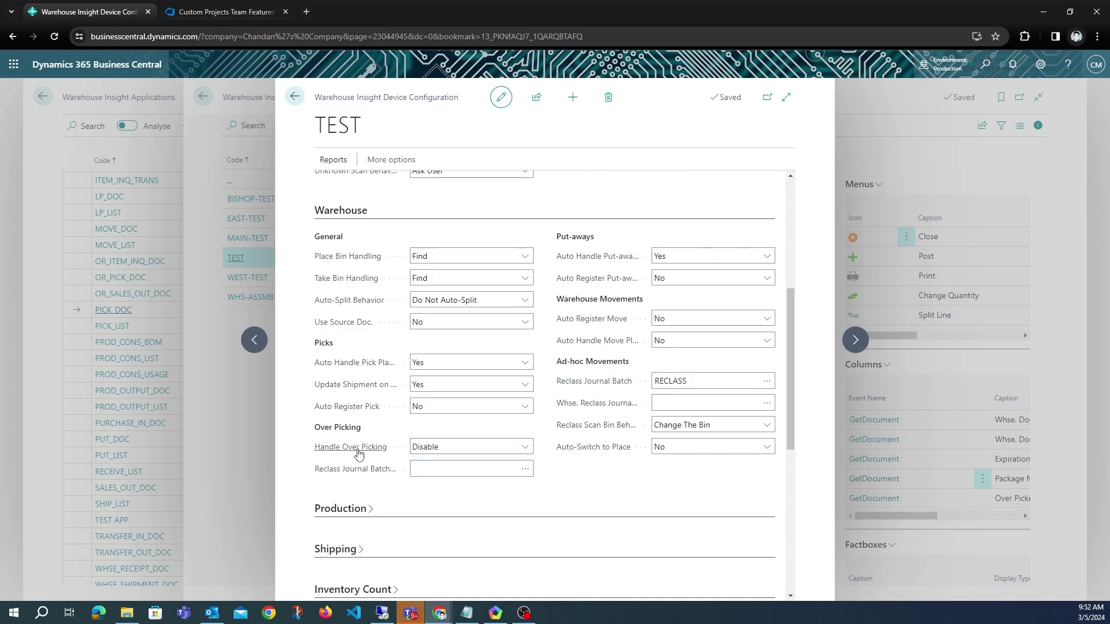
{"action": "mouse_move", "coordinate": [380, 477]}
{"action": "left_click", "coordinate": [528, 452]}
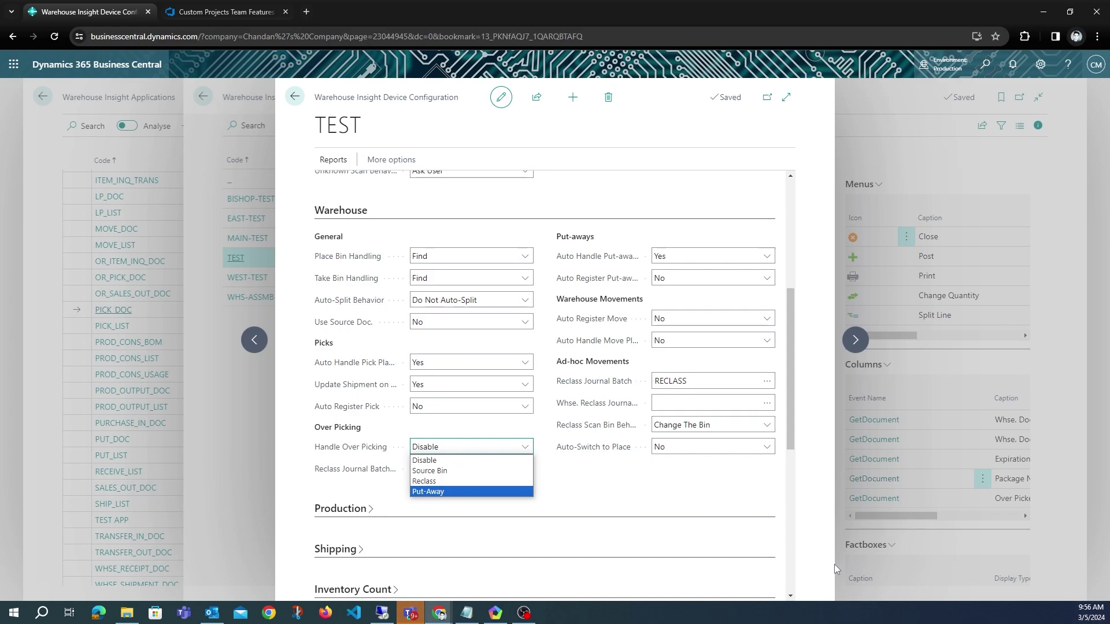
{"action": "left_click", "coordinate": [446, 471]}
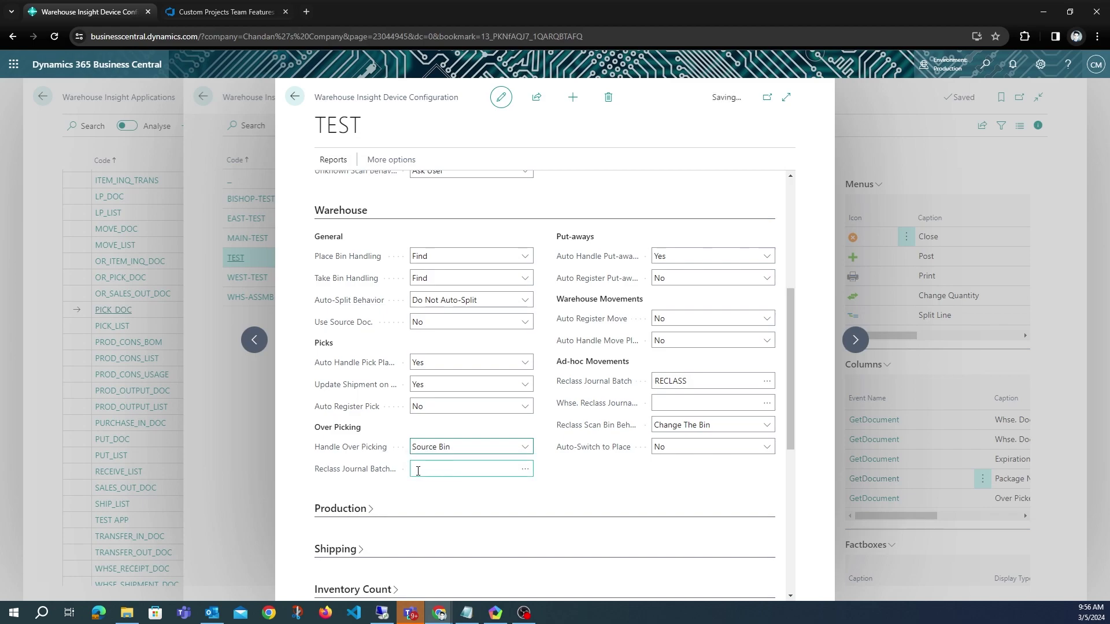
Set the Over Picking reclass journal batch to OVERPICK and finish editing the configuration
{"action": "left_click", "coordinate": [526, 471]}
{"action": "left_click", "coordinate": [527, 472]}
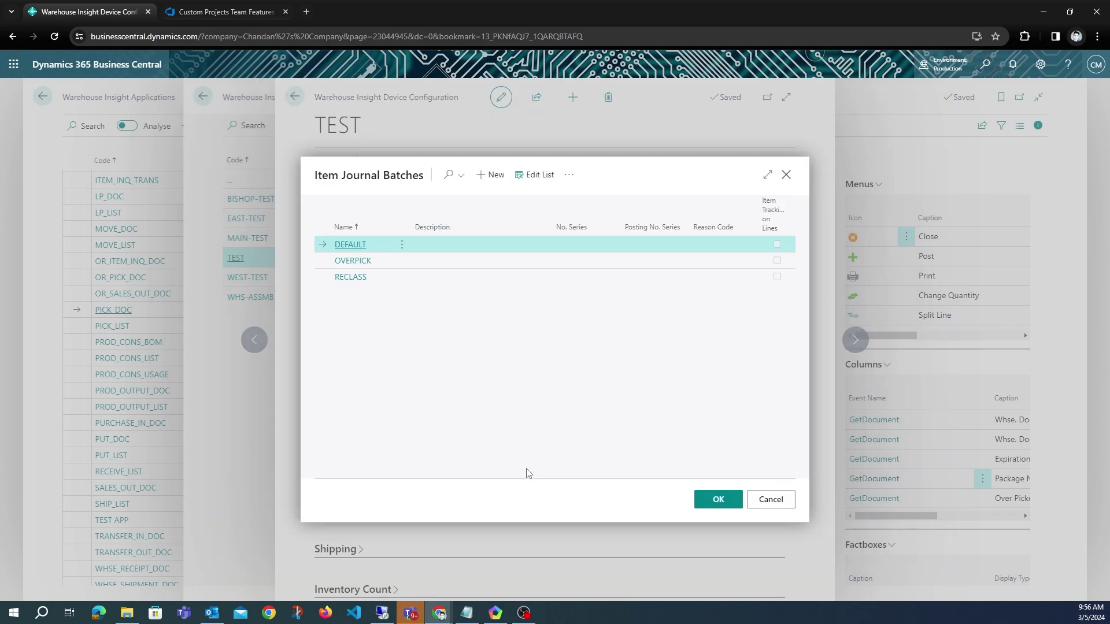
{"action": "left_click", "coordinate": [435, 264]}
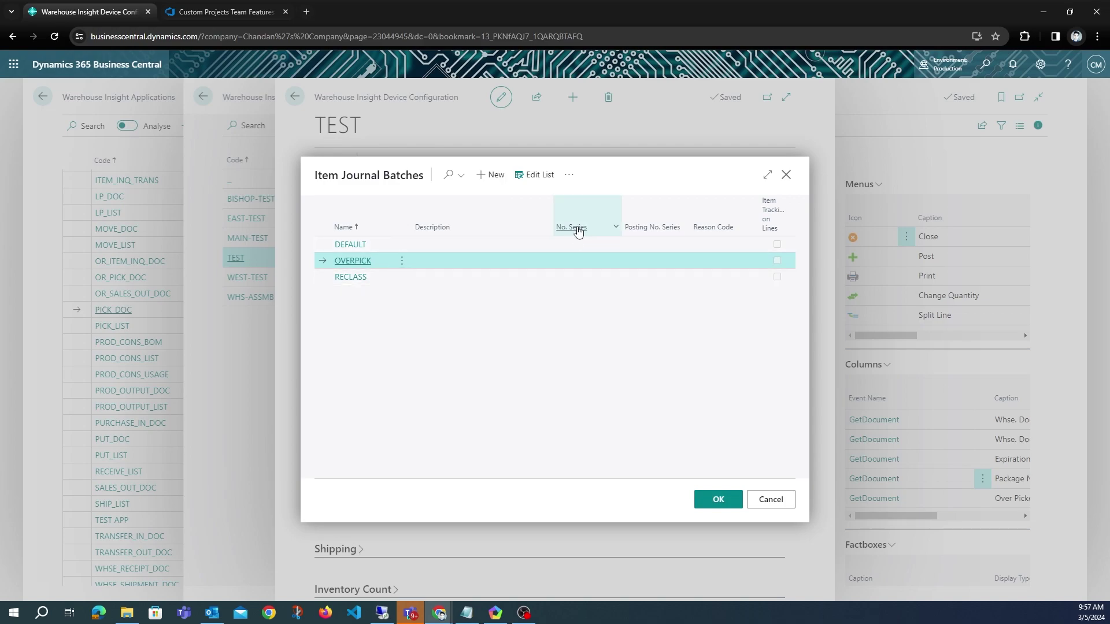
{"action": "left_click", "coordinate": [718, 500]}
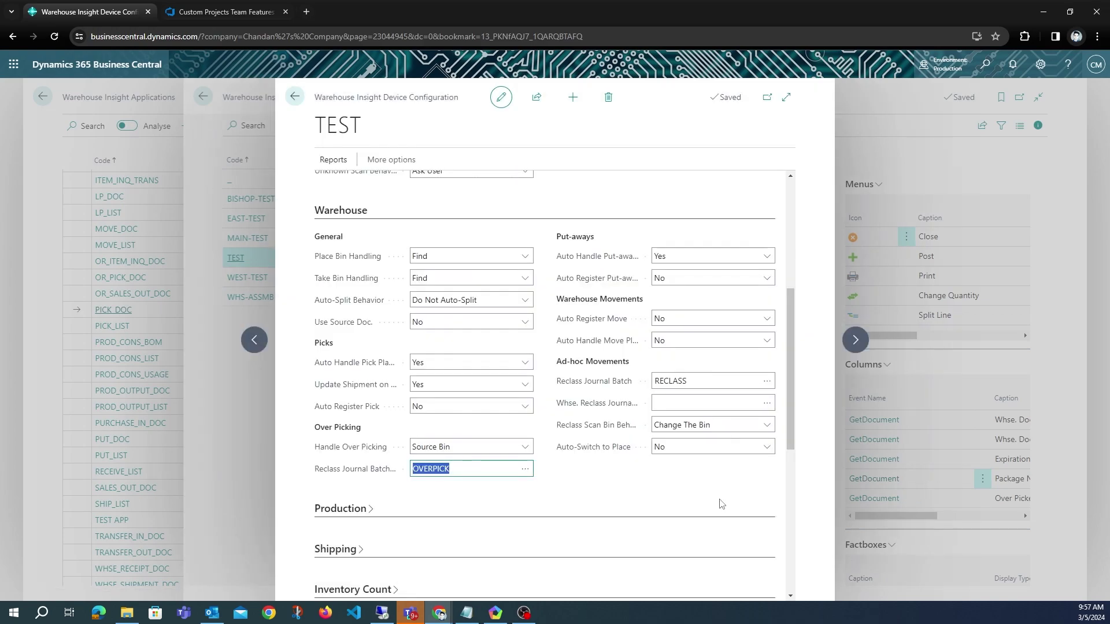
{"action": "left_click", "coordinate": [501, 97]}
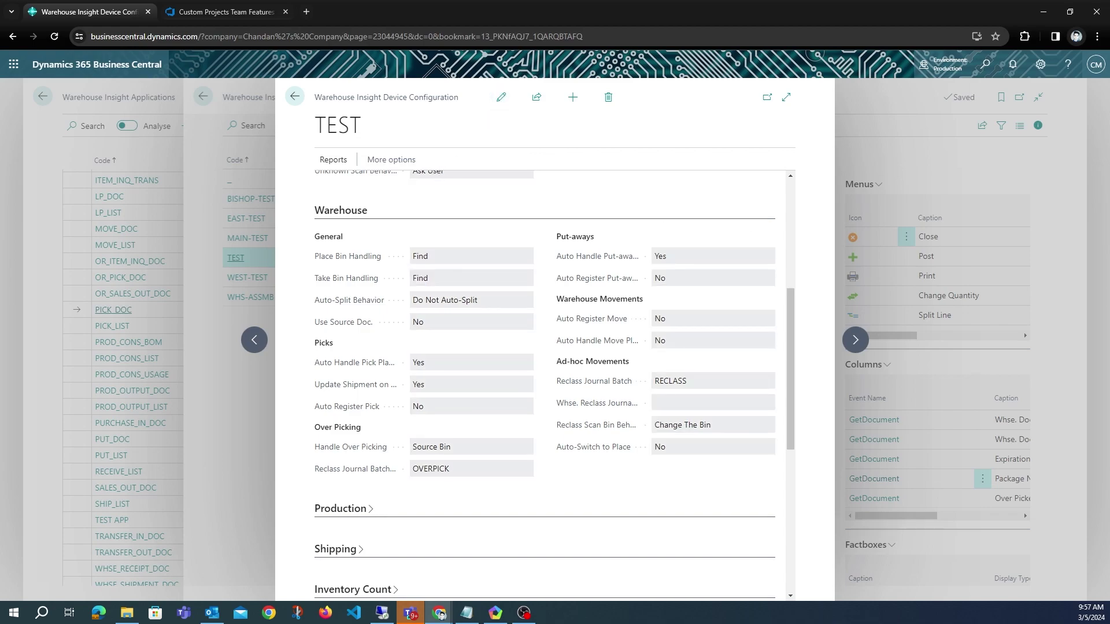
Reopen the TEST device configuration and review its Over Picking settings
{"action": "left_click", "coordinate": [294, 97]}
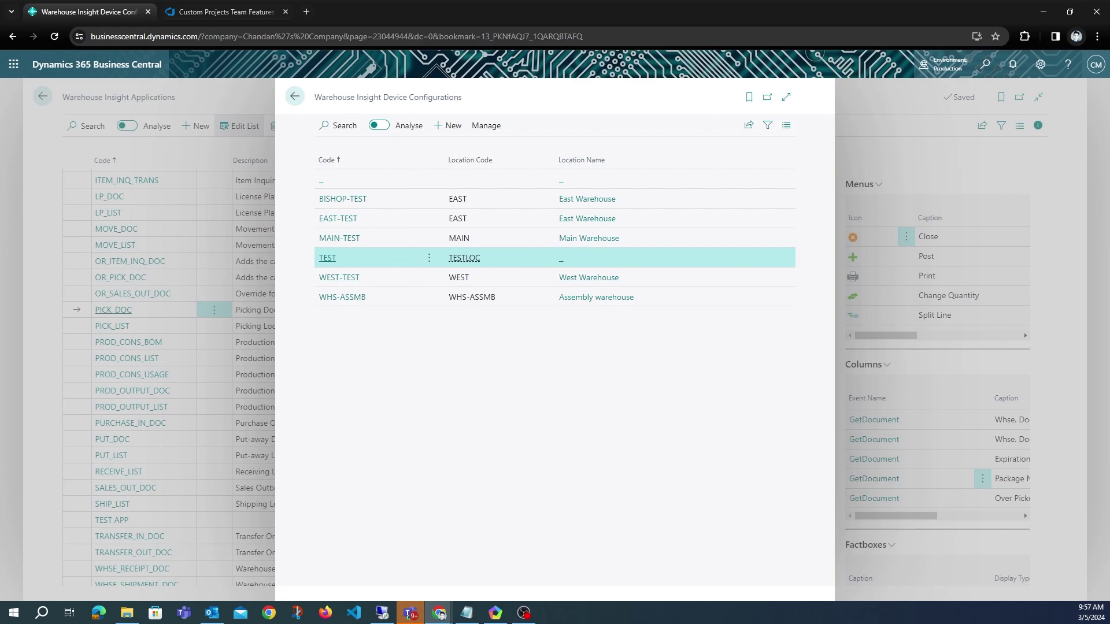
{"action": "left_click", "coordinate": [328, 258]}
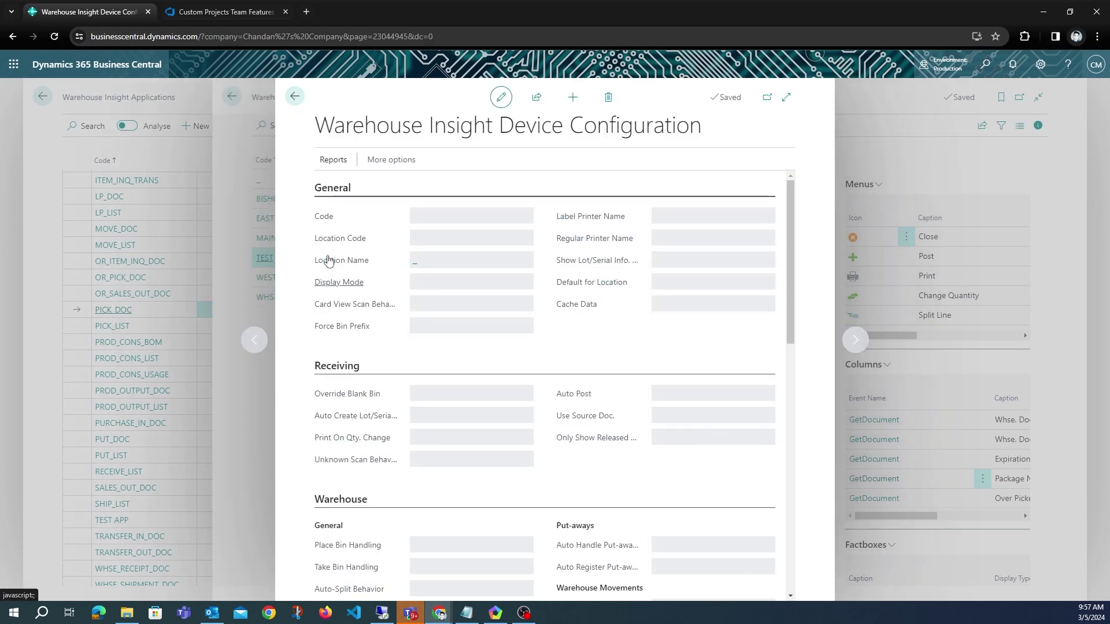
{"action": "scroll", "coordinate": [540, 508], "scroll_direction": "down", "scroll_amount": 6}
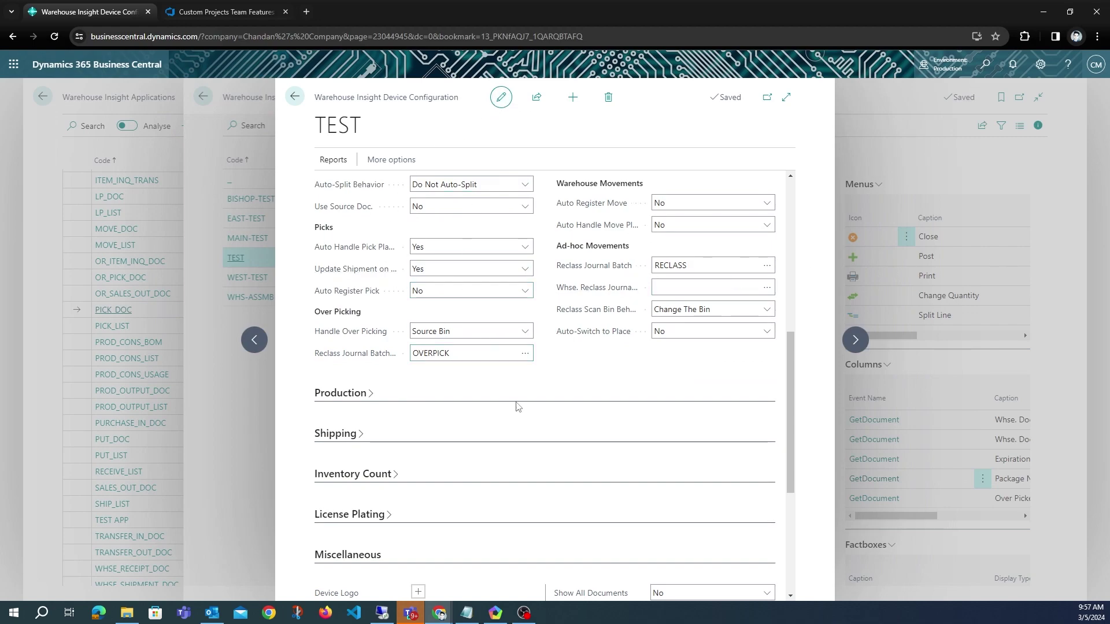
Switch to the MEmu emulator and pick item 1896-S from bin 1896 on pick PI000009, over-picking it by 2
{"action": "key", "text": "alt+Tab"}
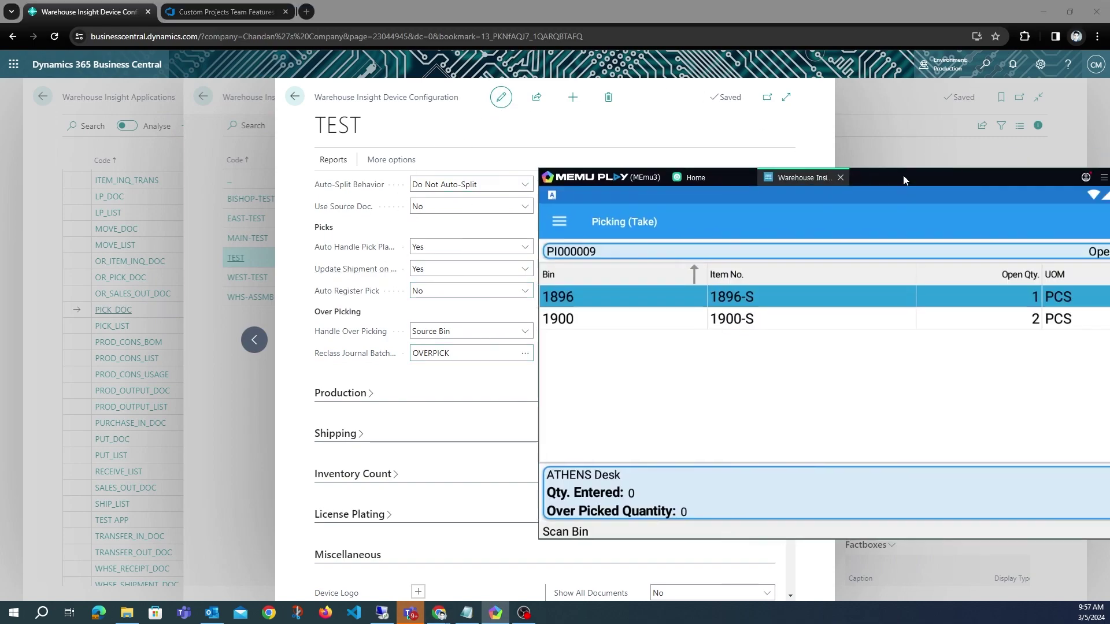
{"action": "left_click_drag", "start_coordinate": [966, 184], "coordinate": [616, 121]}
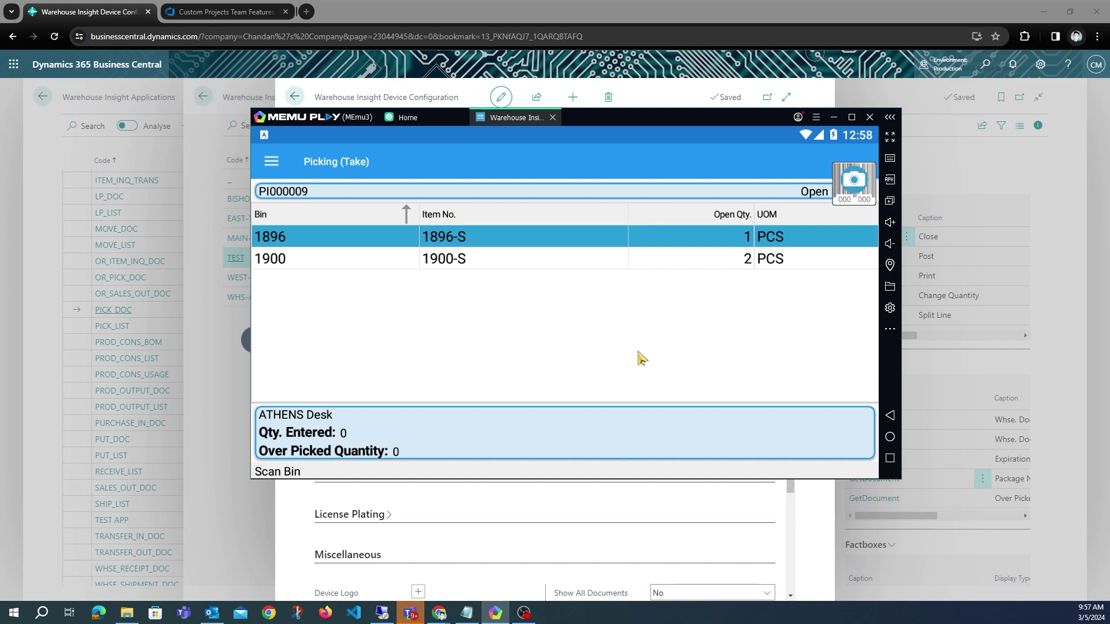
{"action": "type", "text": "1896"}
{"action": "key", "text": "Return"}
Switch back to the browser, close the Custom Projects tab and open Business Central in a second tab
{"action": "key", "text": "alt+Tab"}
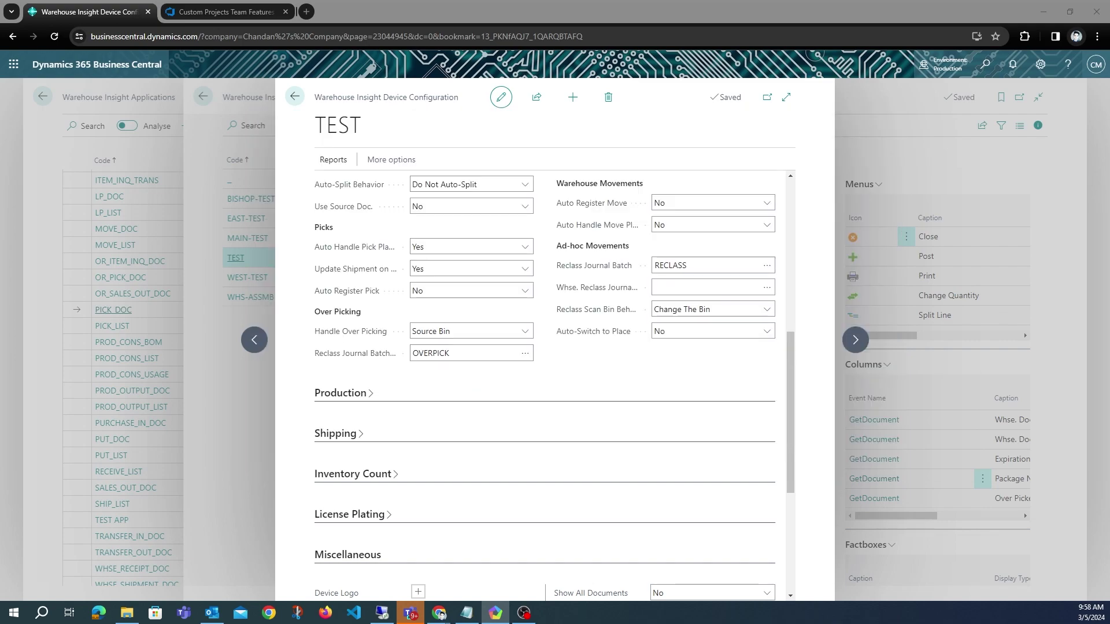
{"action": "left_click", "coordinate": [285, 12]}
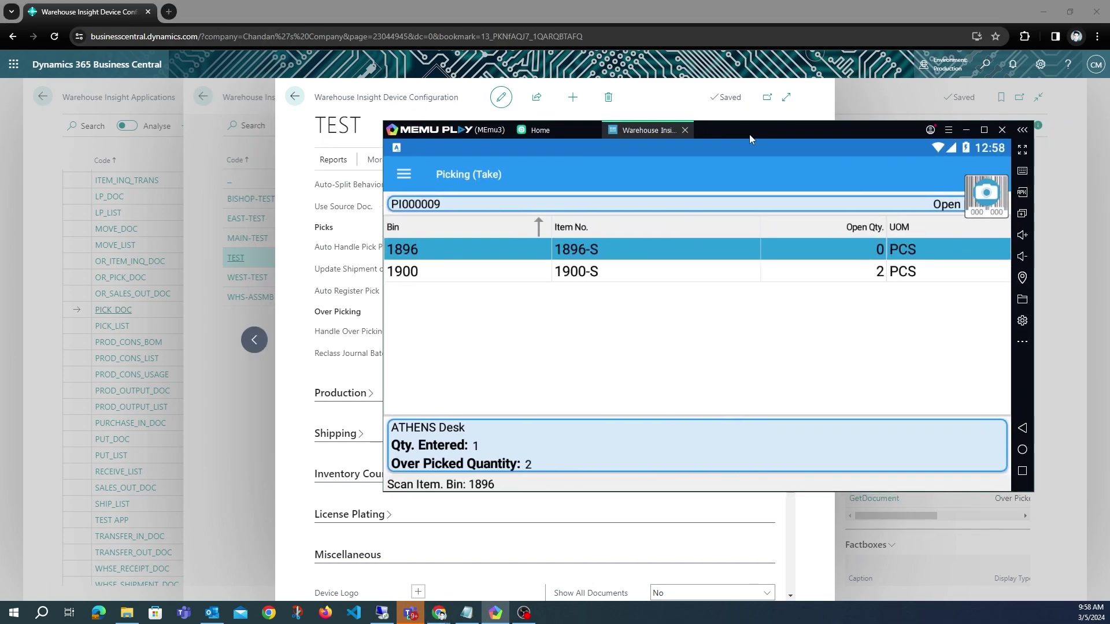
{"action": "left_click", "coordinate": [767, 97]}
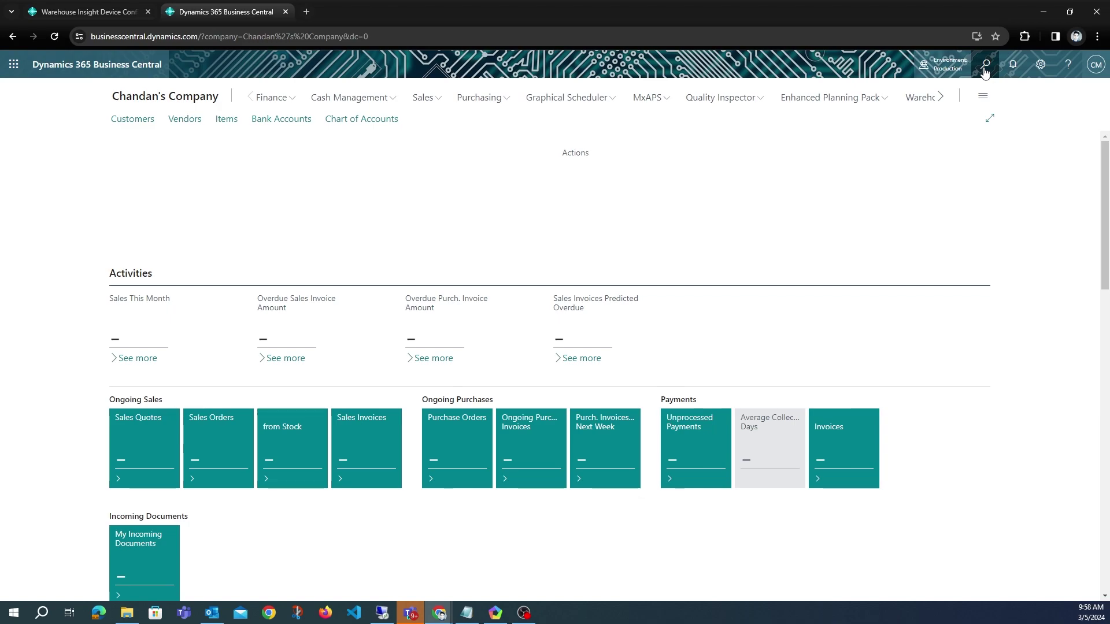
Search for "whi app" and open the Warehouse Insight Applications list
{"action": "left_click", "coordinate": [985, 66]}
{"action": "type", "text": "wji"}
{"action": "key", "text": "BackSpace"}
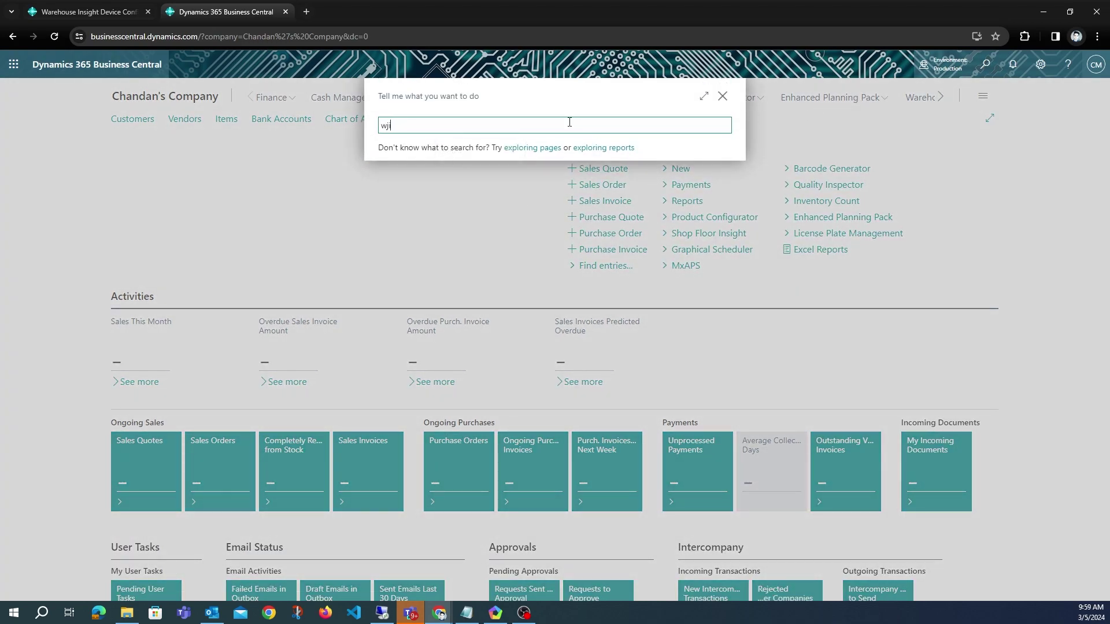
{"action": "key", "text": "BackSpace"}
{"action": "type", "text": "hi app"}
{"action": "left_click", "coordinate": [489, 260]}
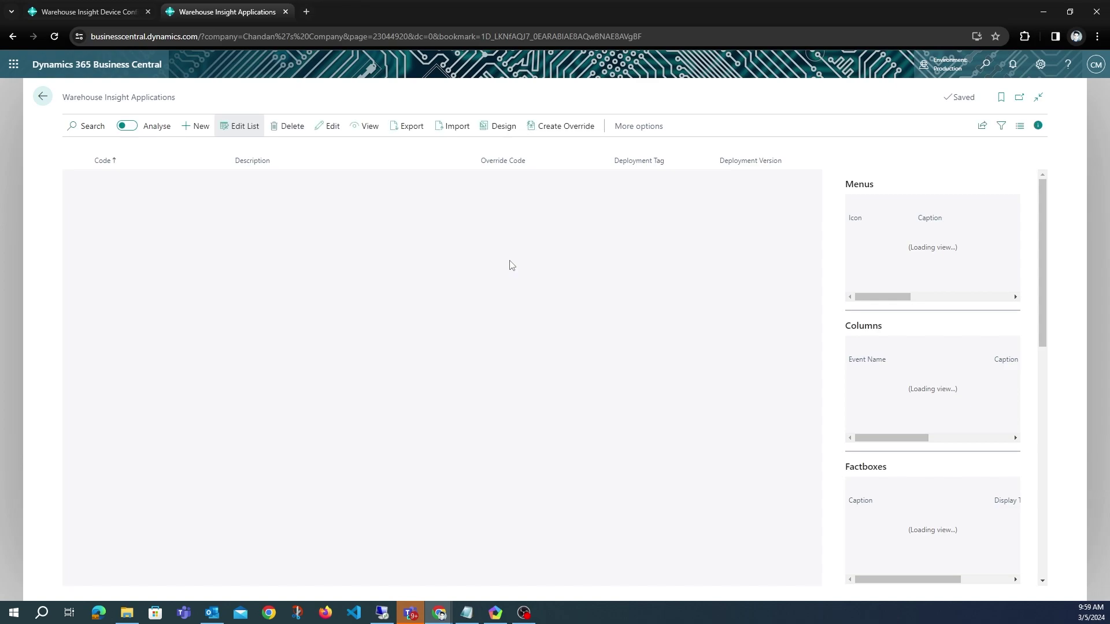
Search for "picks", open warehouse pick PI000009 and examine the Over Picked Quantity on its lines
{"action": "left_click", "coordinate": [981, 76]}
{"action": "type", "text": "picks"}
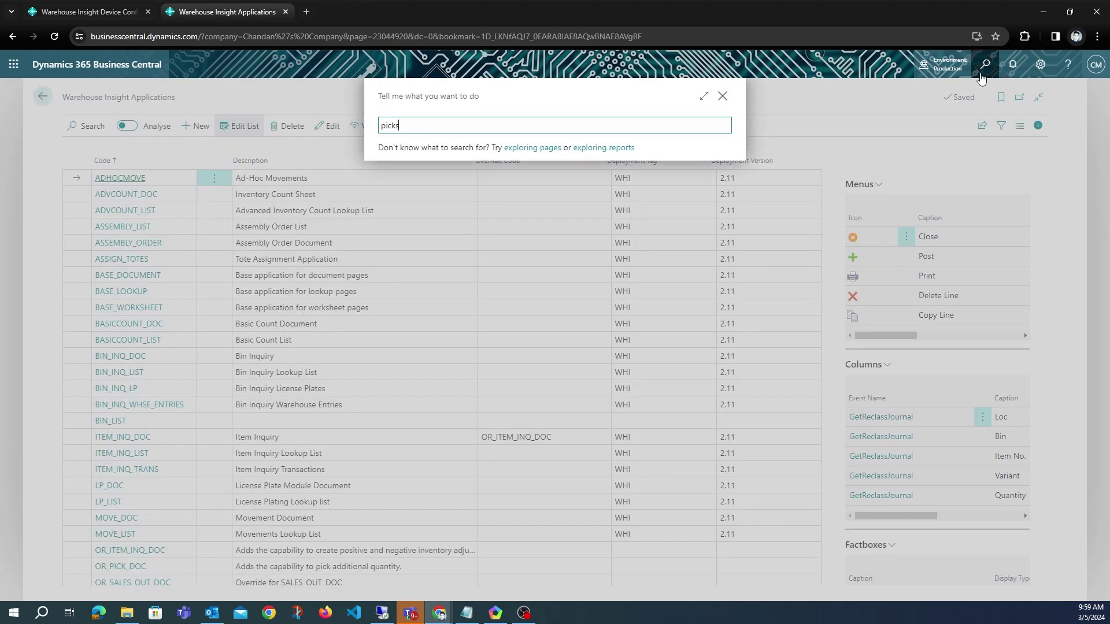
{"action": "left_click", "coordinate": [439, 173]}
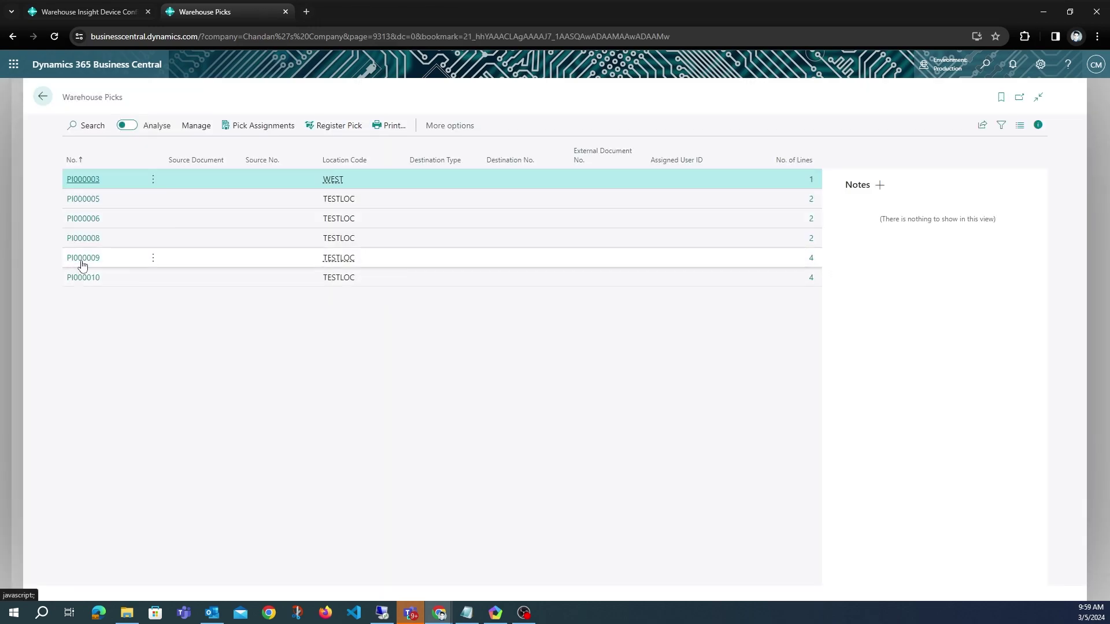
{"action": "left_click", "coordinate": [82, 264]}
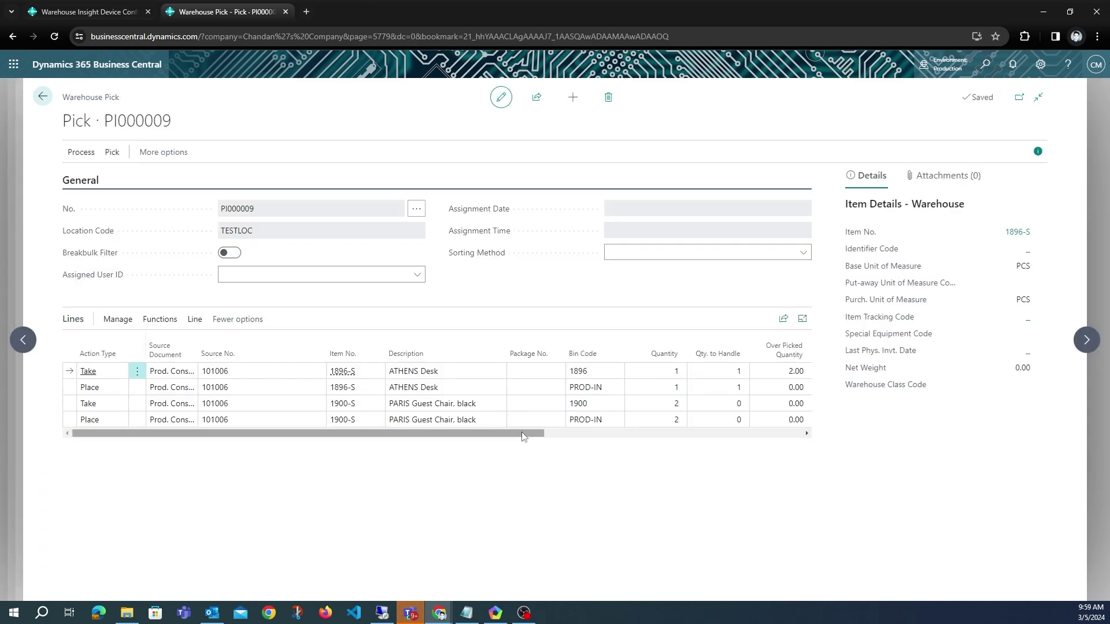
{"action": "scroll", "coordinate": [619, 439], "scroll_direction": "right", "scroll_amount": 2}
{"action": "scroll", "coordinate": [619, 448], "scroll_direction": "right", "scroll_amount": 2}
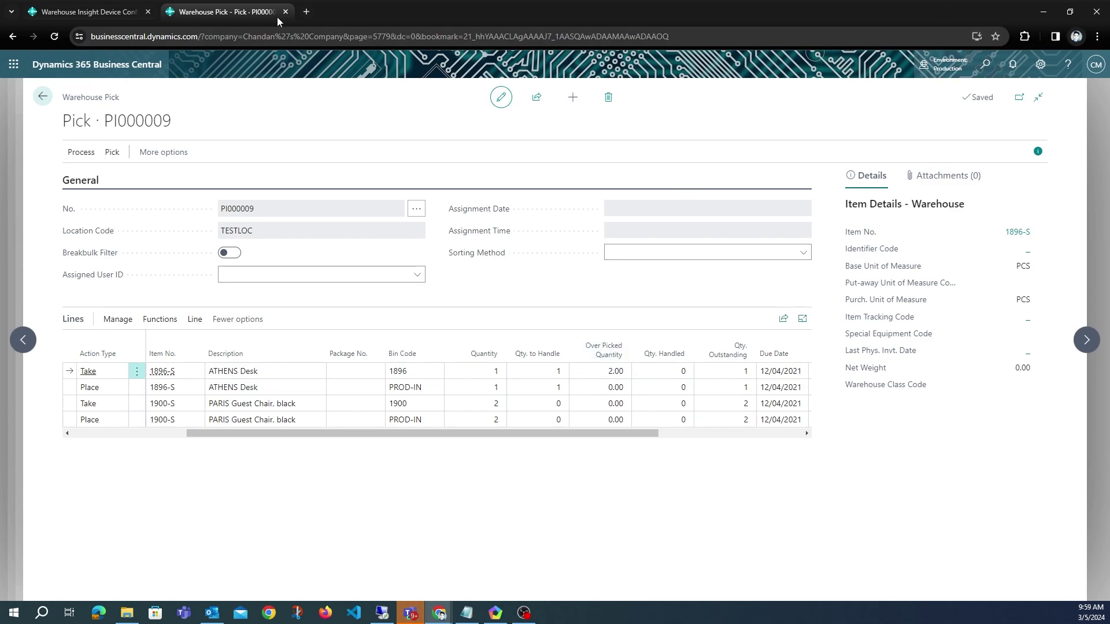
Search for "item reclass" and open the Item Reclassification Journals with the RECLASS template to view the OVERPICK batch
{"action": "left_click", "coordinate": [985, 65]}
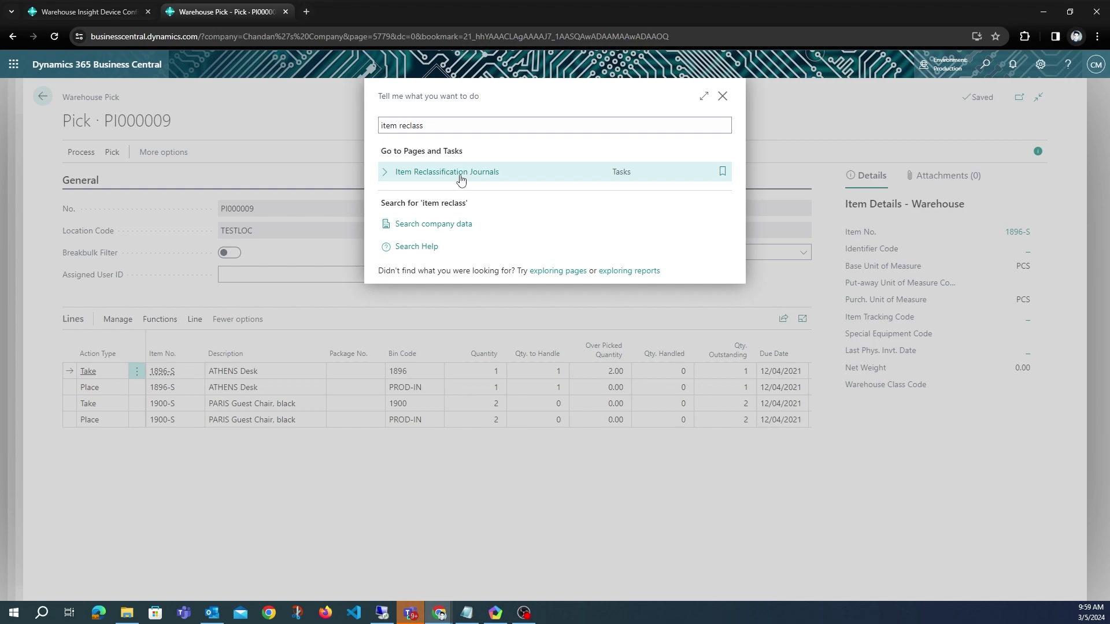
{"action": "left_click", "coordinate": [461, 181]}
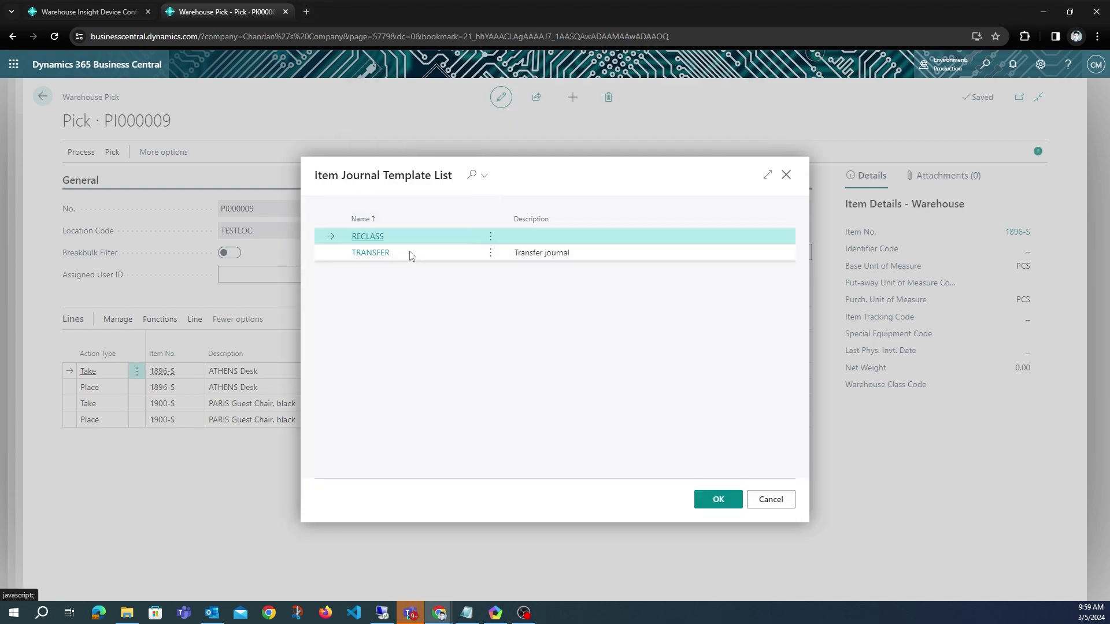
{"action": "left_click", "coordinate": [717, 499]}
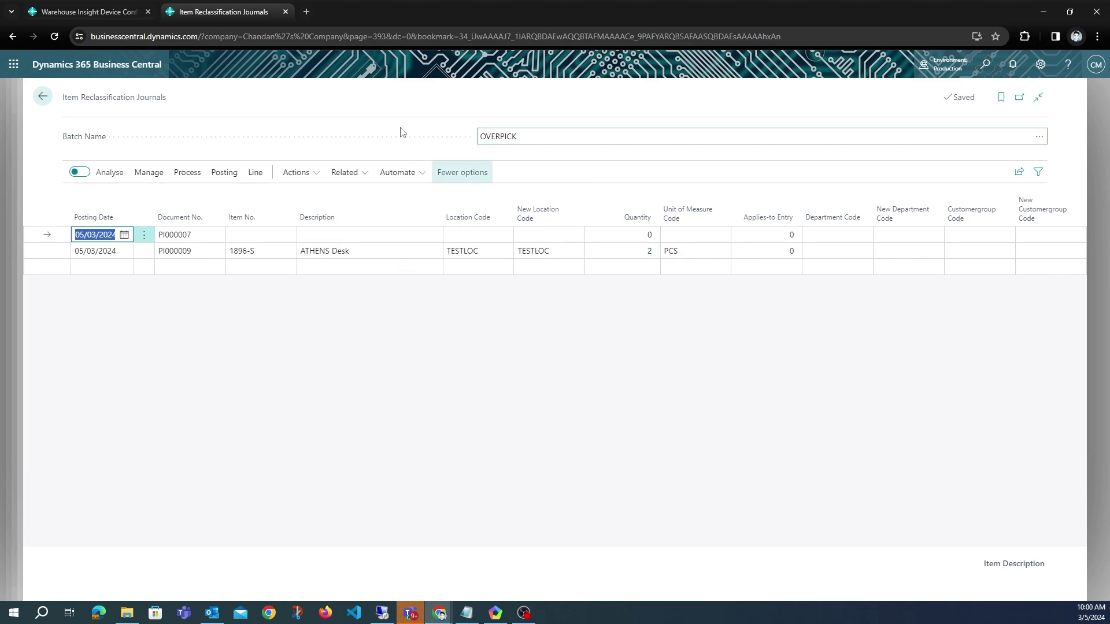
Duplicate the journal's browser tab, cancel its template selection, search for "bin cont" and open Bin Contents
{"action": "right_click", "coordinate": [231, 19]}
{"action": "left_click", "coordinate": [282, 106]}
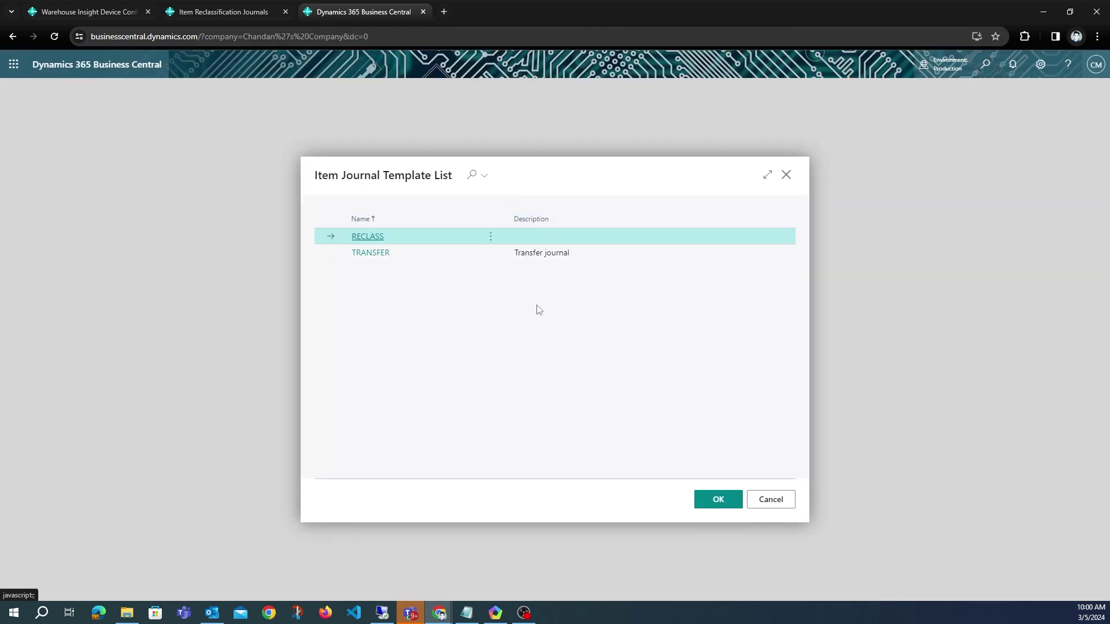
{"action": "left_click", "coordinate": [786, 501]}
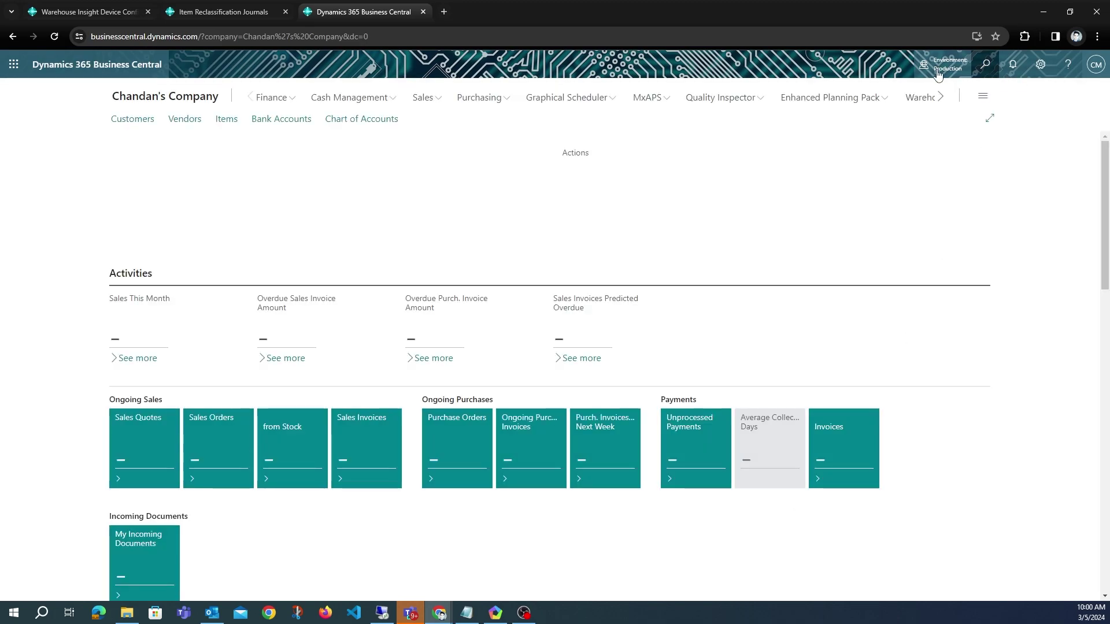
{"action": "left_click", "coordinate": [988, 69]}
{"action": "left_click", "coordinate": [983, 71]}
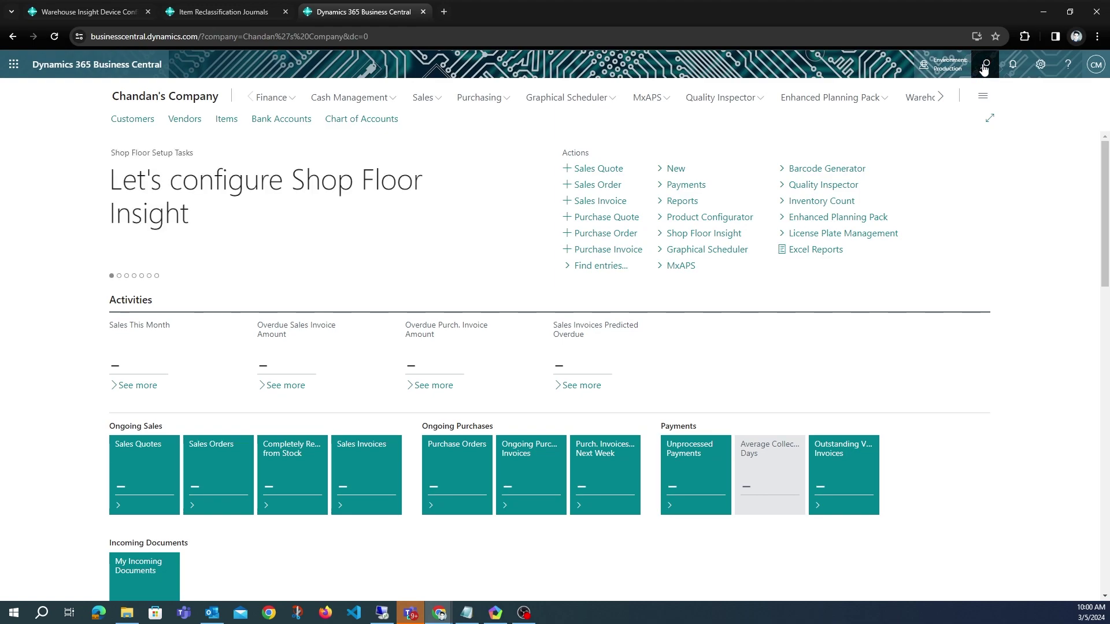
{"action": "left_click", "coordinate": [984, 67]}
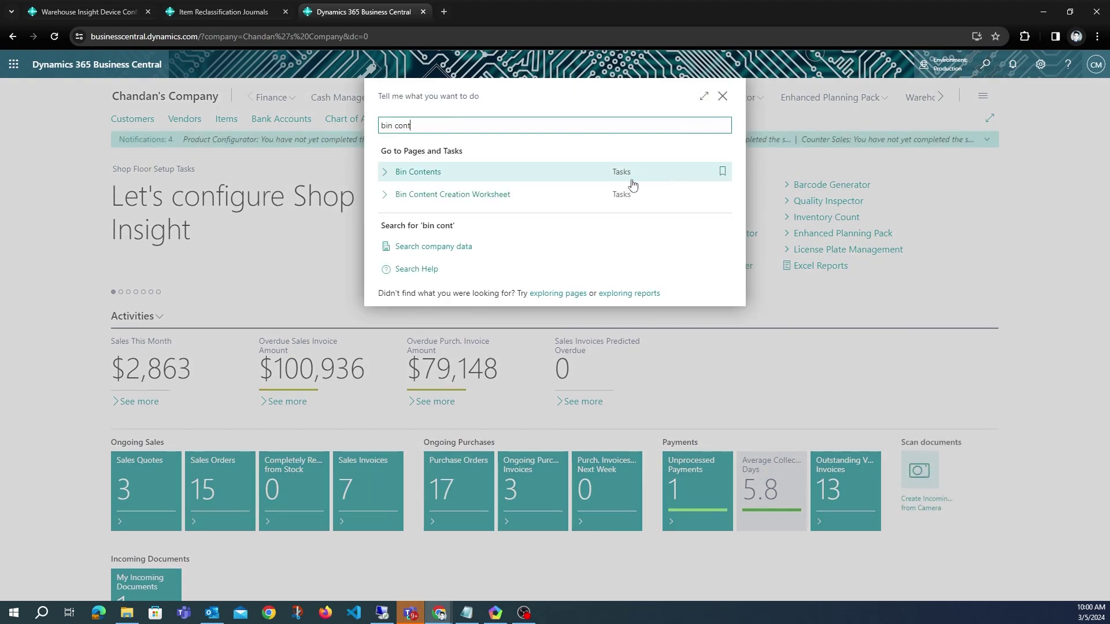
{"action": "left_click", "coordinate": [620, 174]}
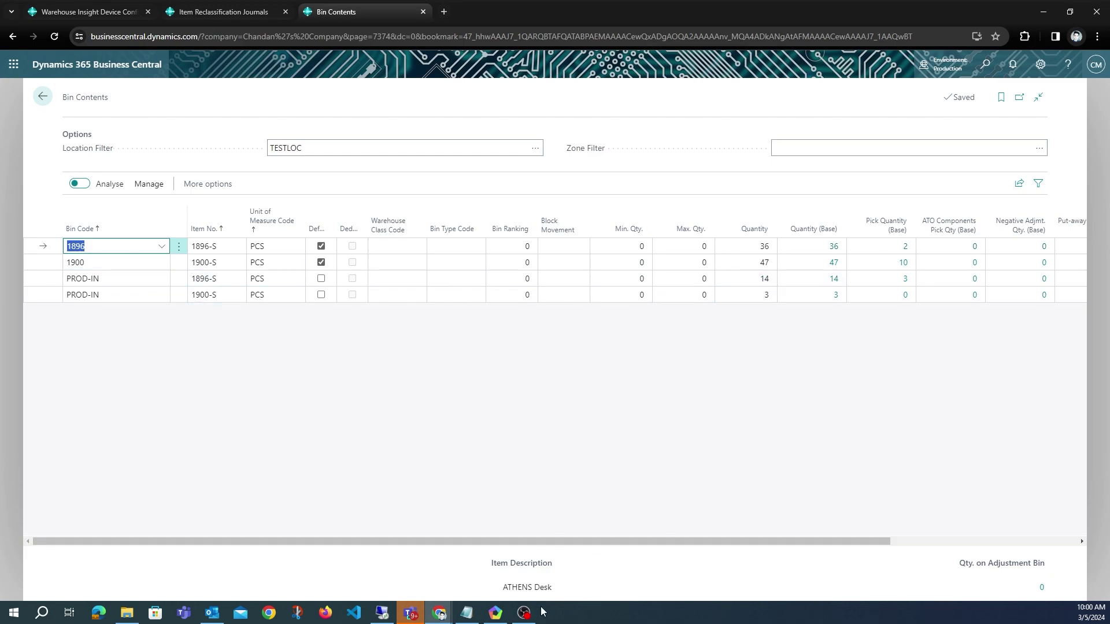
Switch to the MEmu emulator, post pick PI000009 confirming the document's closure, and return to the browser's Bin Contents page
{"action": "left_click", "coordinate": [495, 613]}
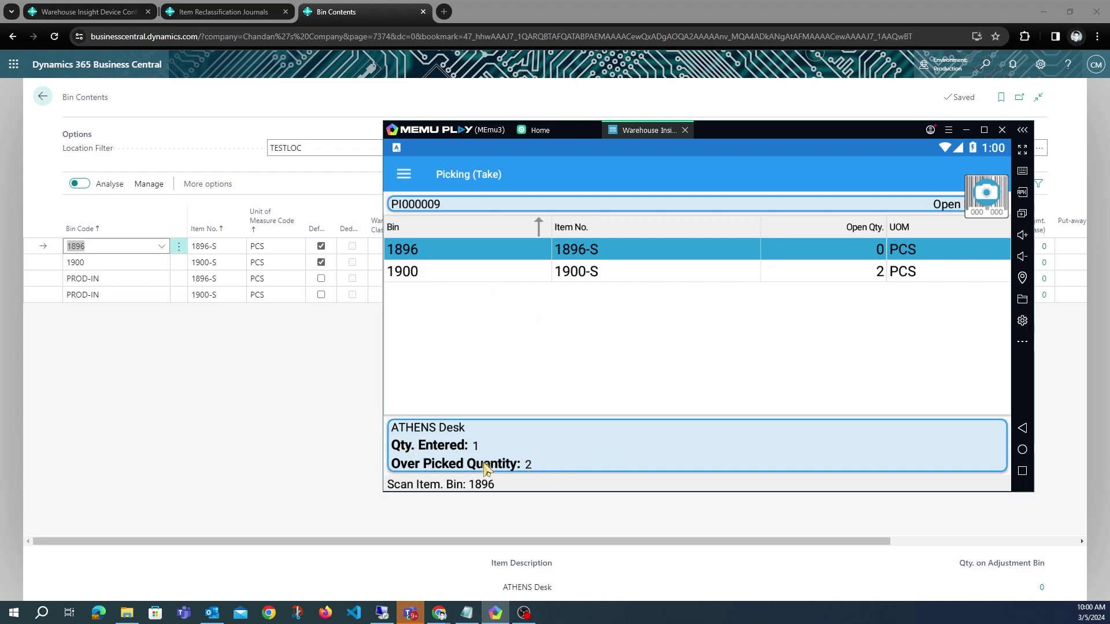
{"action": "left_click_drag", "start_coordinate": [741, 134], "coordinate": [780, 185]}
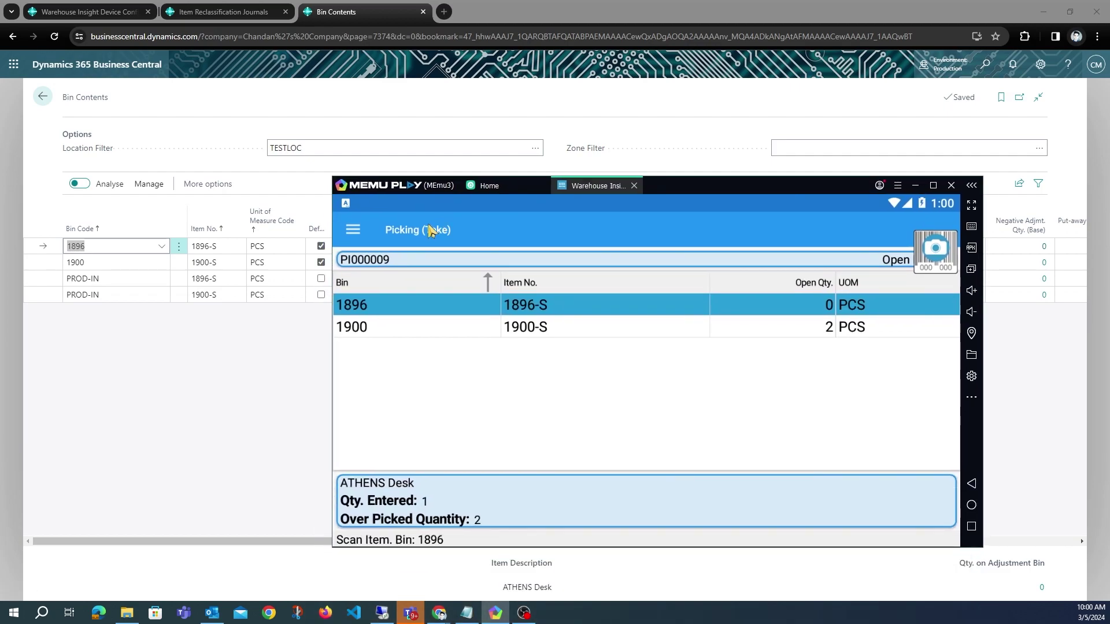
{"action": "left_click", "coordinate": [354, 232]}
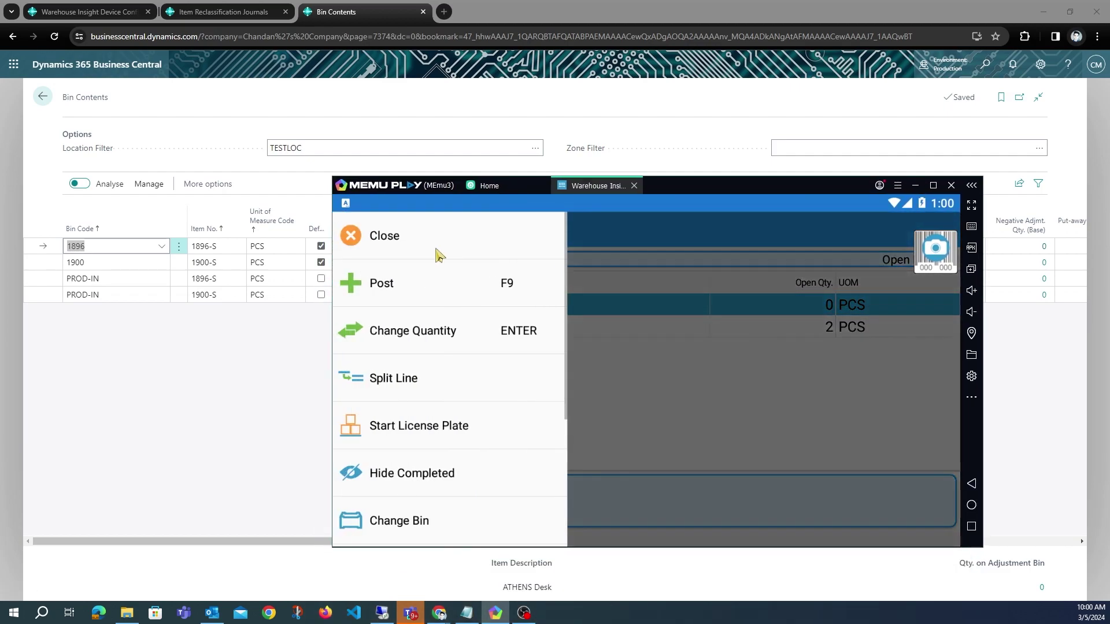
{"action": "left_click", "coordinate": [460, 287]}
{"action": "left_click_drag", "start_coordinate": [684, 186], "coordinate": [661, 358]}
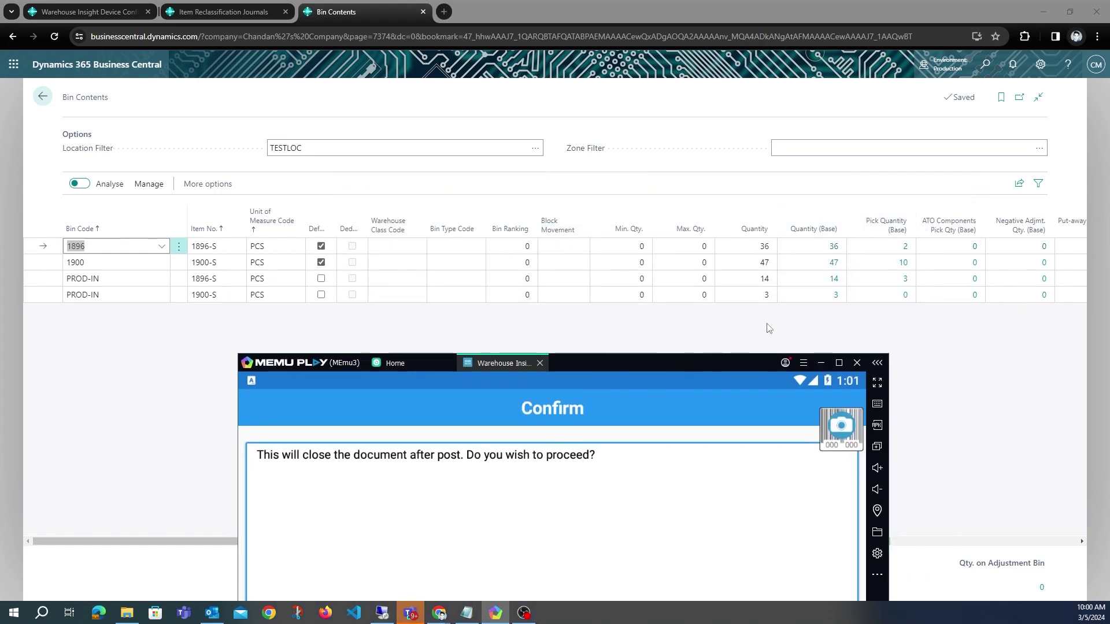
{"action": "left_click_drag", "start_coordinate": [698, 366], "coordinate": [718, 344]}
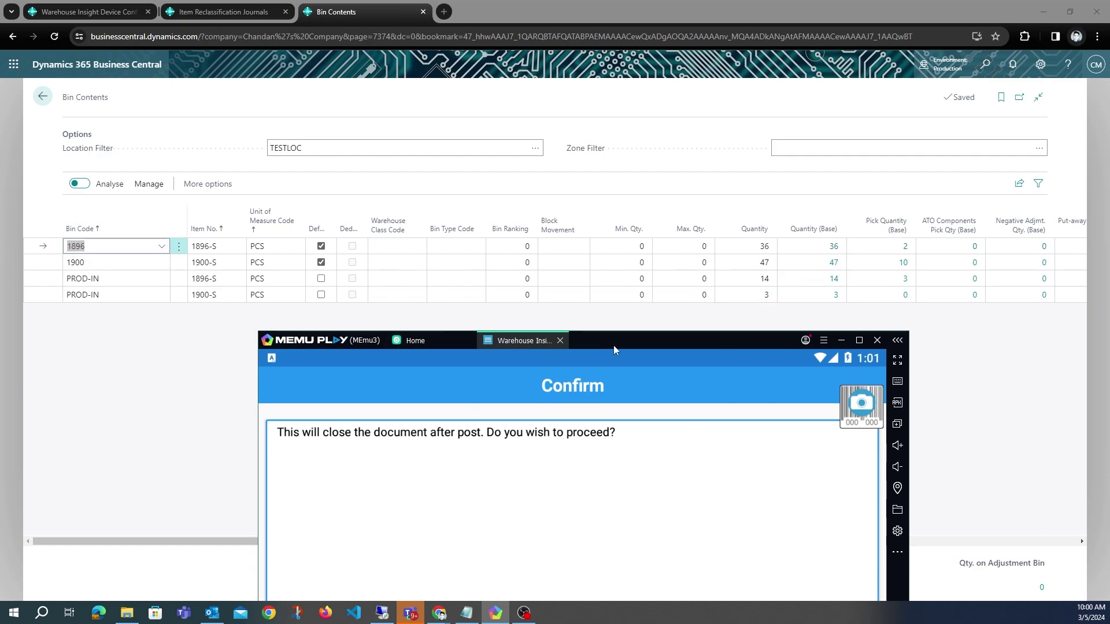
{"action": "left_click_drag", "start_coordinate": [613, 349], "coordinate": [625, 110]}
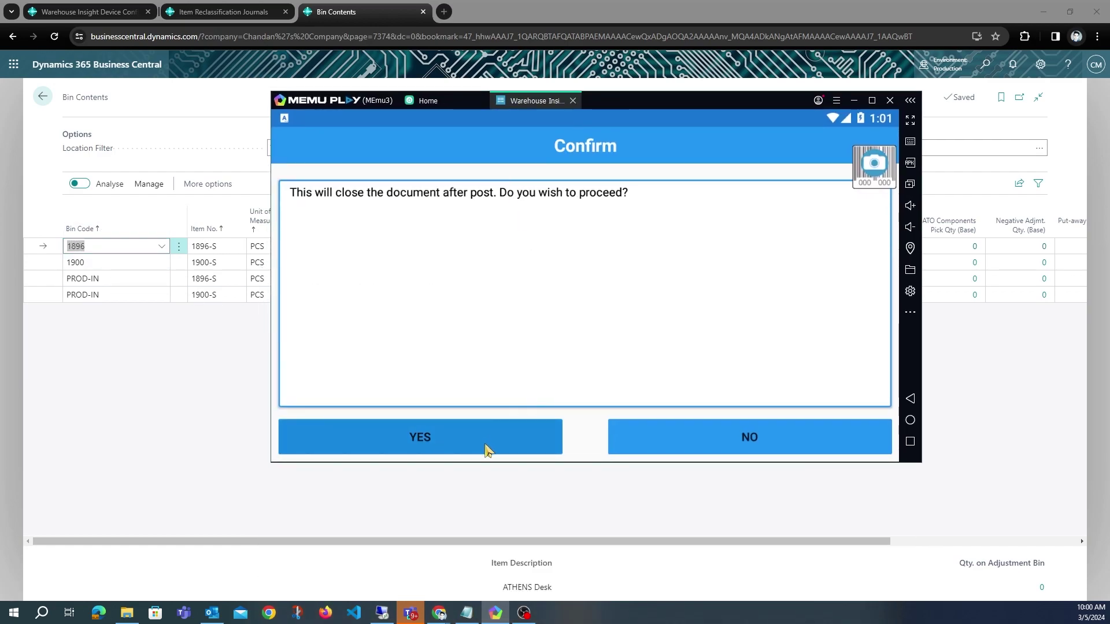
{"action": "left_click_drag", "start_coordinate": [671, 113], "coordinate": [703, 77]}
{"action": "left_click", "coordinate": [490, 417]}
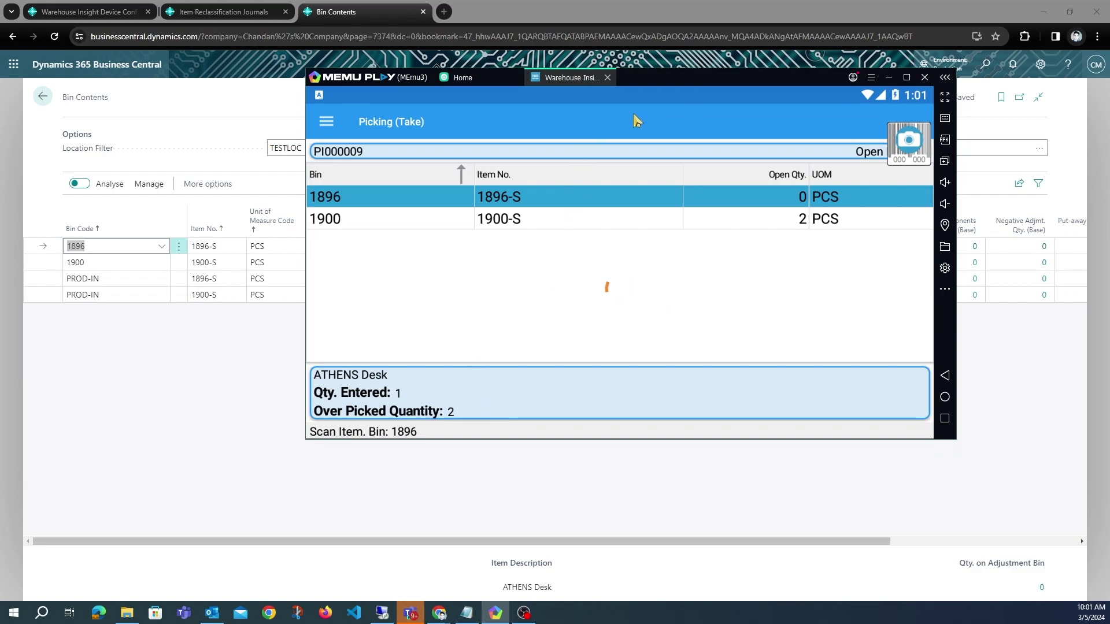
{"action": "left_click", "coordinate": [746, 309]}
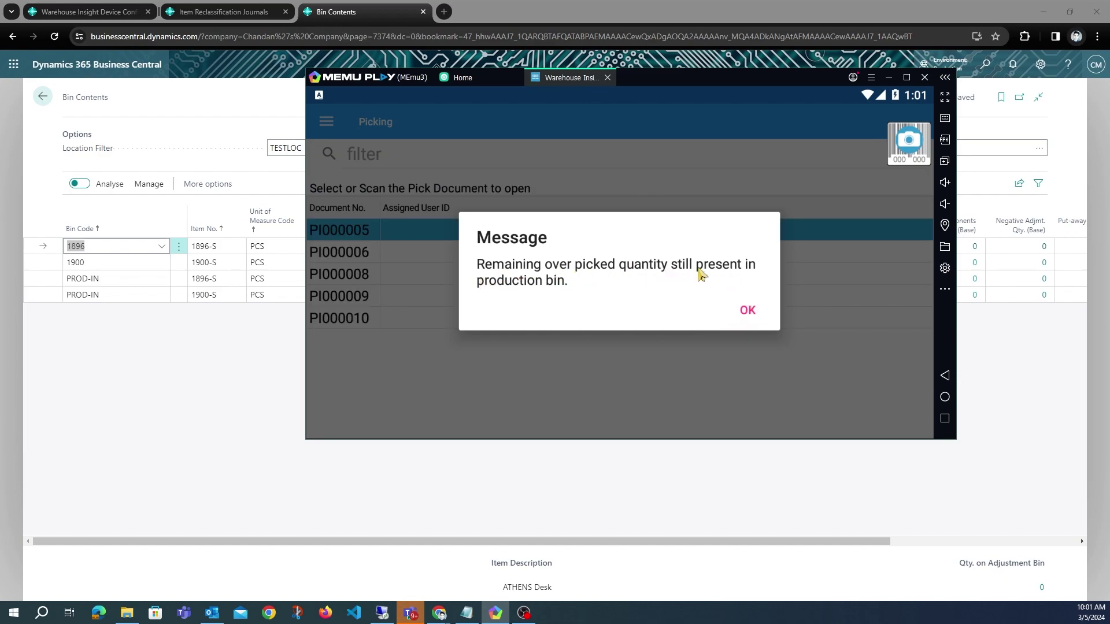
{"action": "left_click_drag", "start_coordinate": [630, 78], "coordinate": [561, 423]}
{"action": "left_click", "coordinate": [613, 193]}
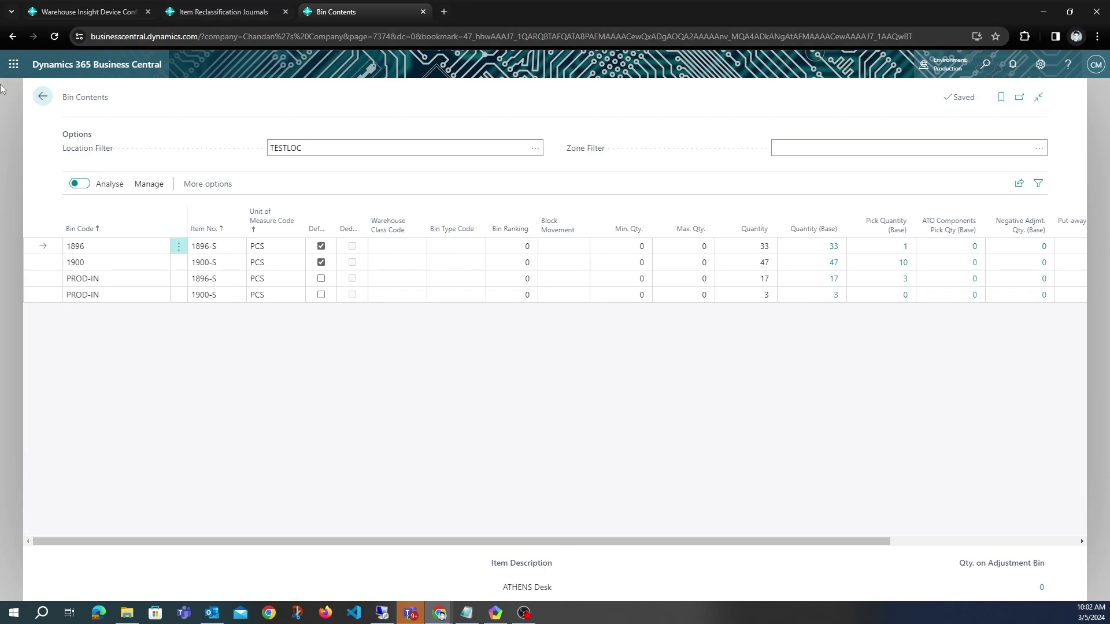
Search for "dev config" and open the TEST configuration from the Warehouse Insight Device Configurations
{"action": "left_click", "coordinate": [985, 64]}
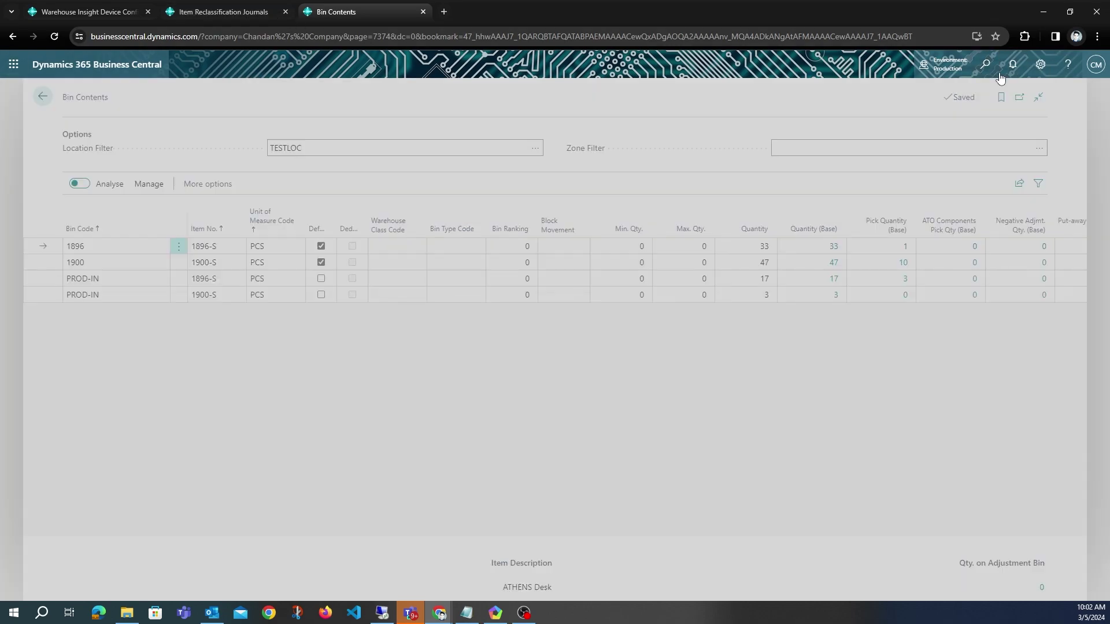
{"action": "type", "text": "dev co"}
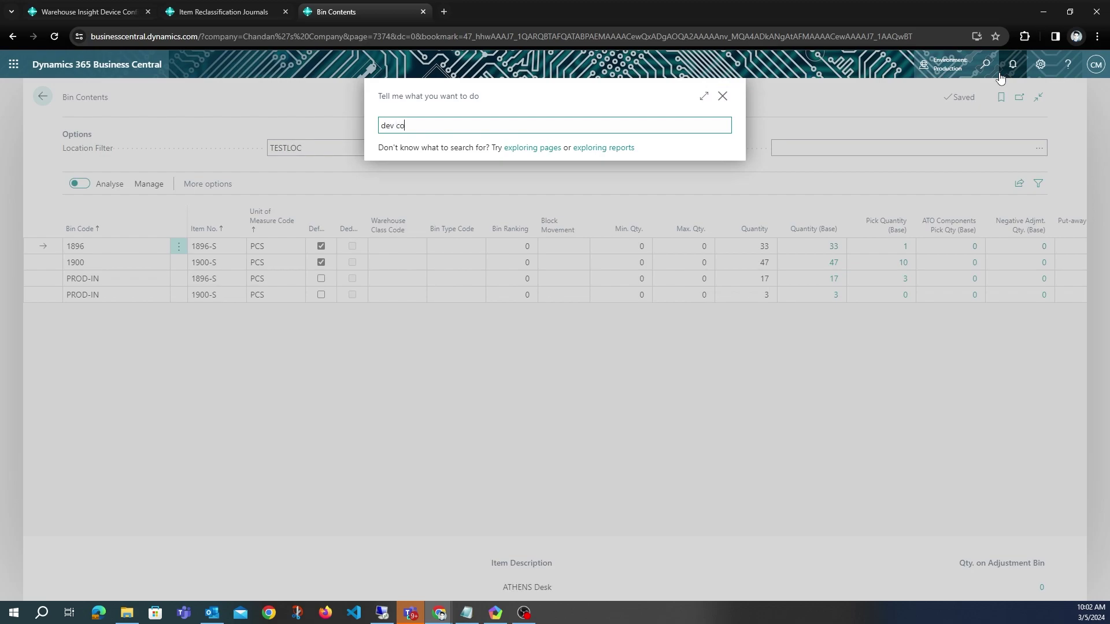
{"action": "type", "text": "nfog"}
{"action": "key", "text": "BackSpace"}
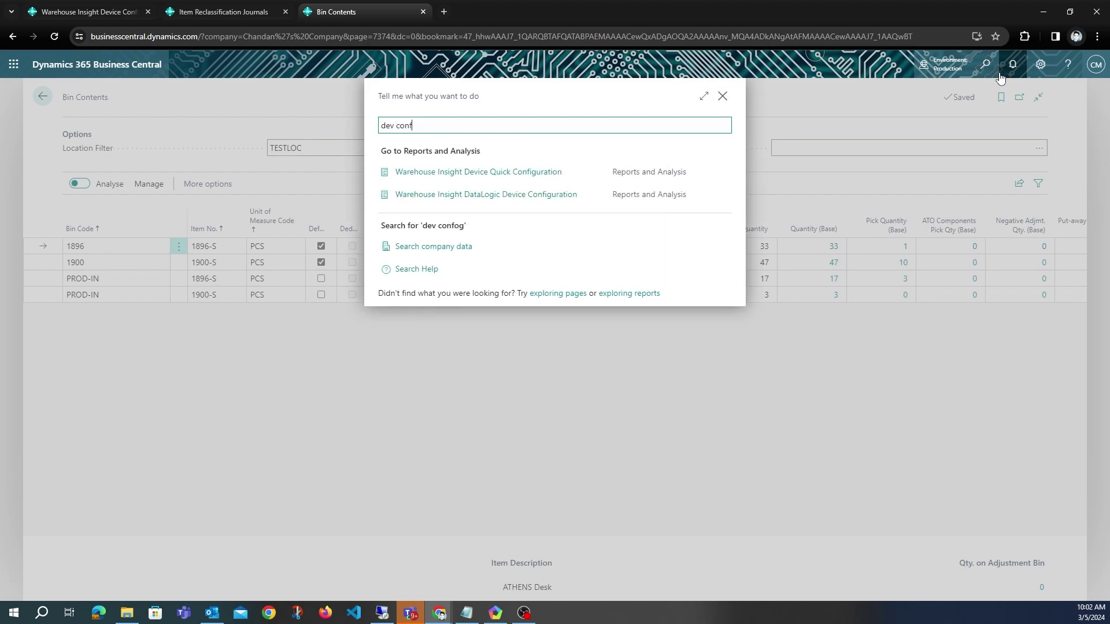
{"action": "type", "text": "ig"}
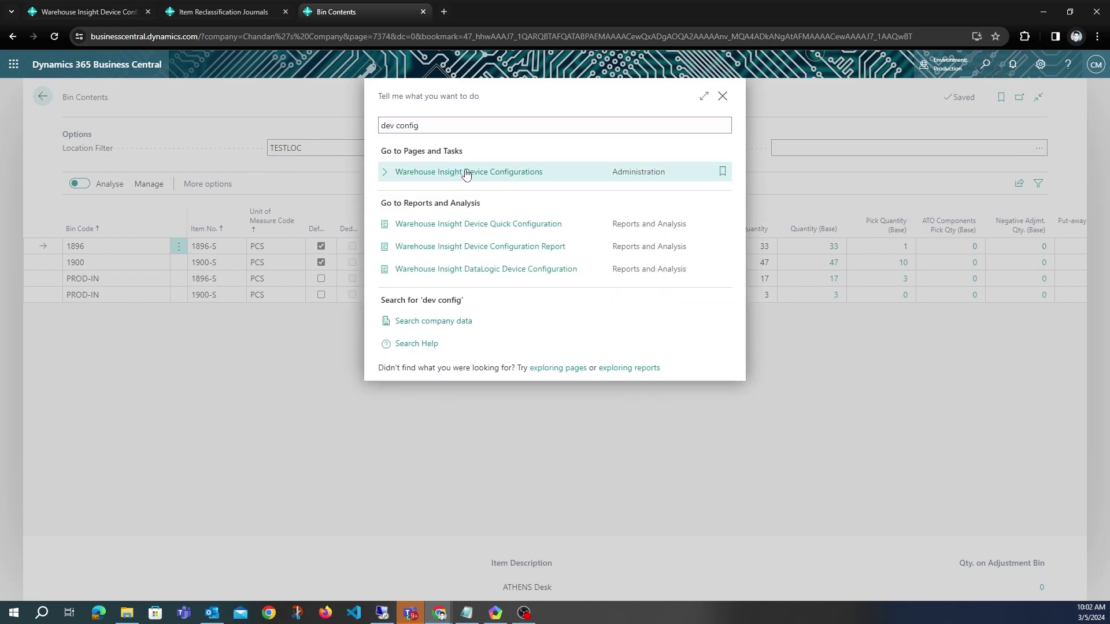
{"action": "left_click", "coordinate": [466, 173]}
{"action": "left_click", "coordinate": [325, 258]}
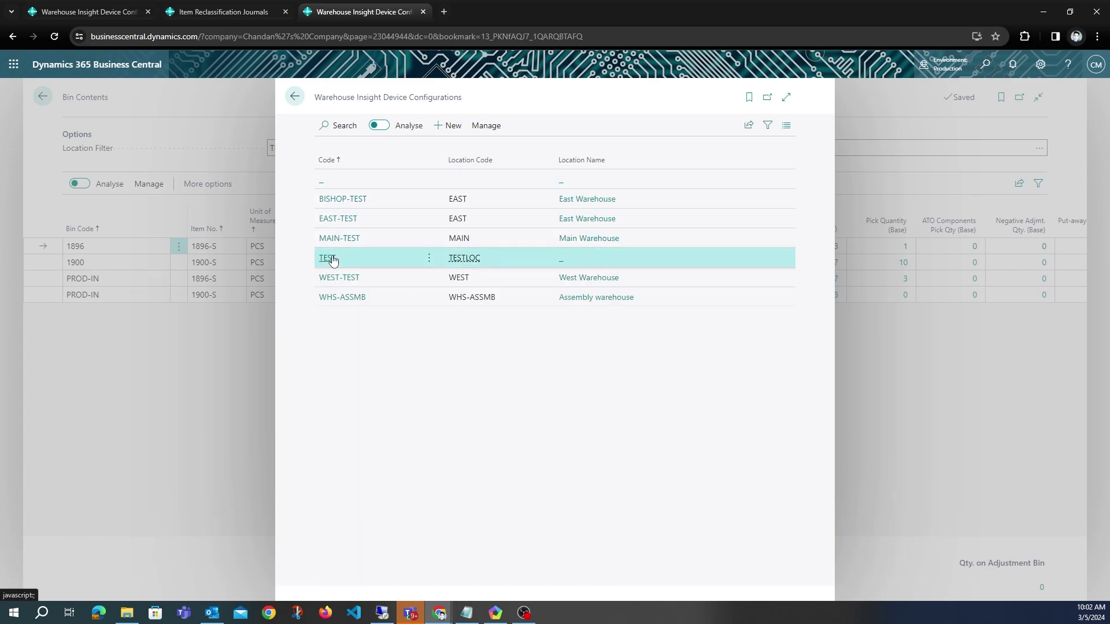
Set Handle Over Picking to Reclass in the Warehouse section of the TEST device configuration and leave edit mode
{"action": "scroll", "coordinate": [480, 416], "scroll_direction": "down", "scroll_amount": 3}
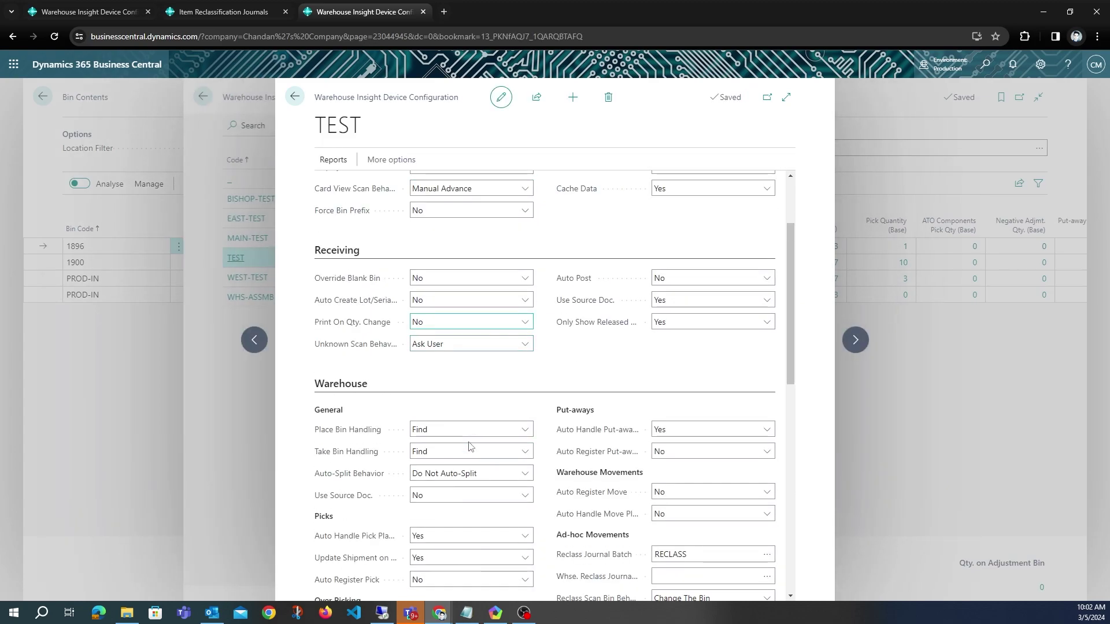
{"action": "scroll", "coordinate": [503, 497], "scroll_direction": "down", "scroll_amount": 1}
{"action": "scroll", "coordinate": [526, 517], "scroll_direction": "down", "scroll_amount": 1}
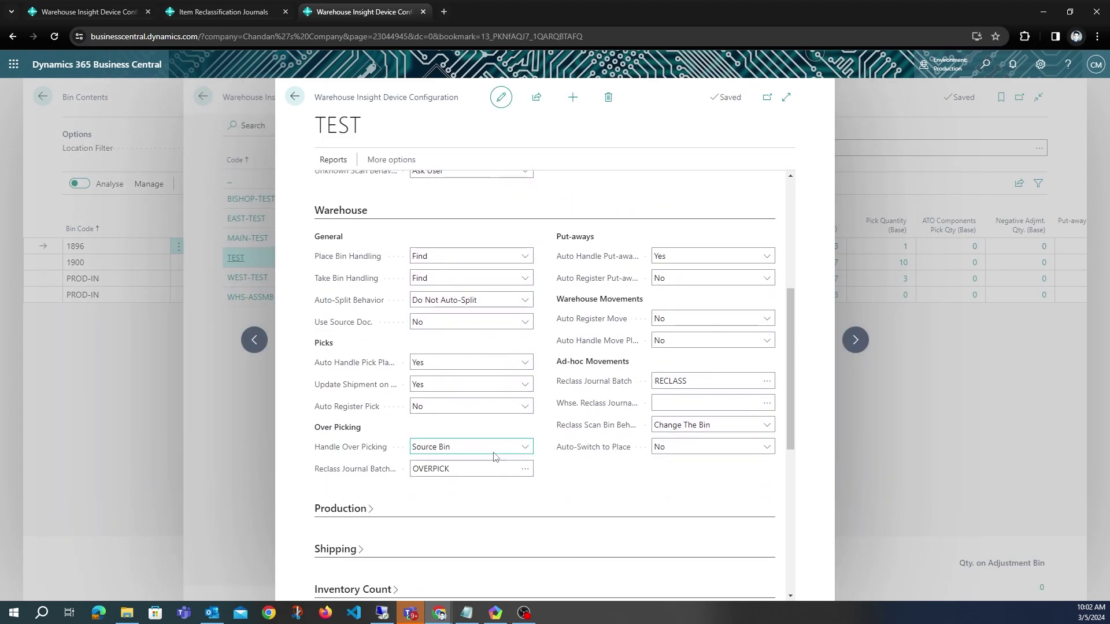
{"action": "left_click", "coordinate": [525, 452]}
{"action": "left_click", "coordinate": [471, 482]}
{"action": "left_click", "coordinate": [500, 108]}
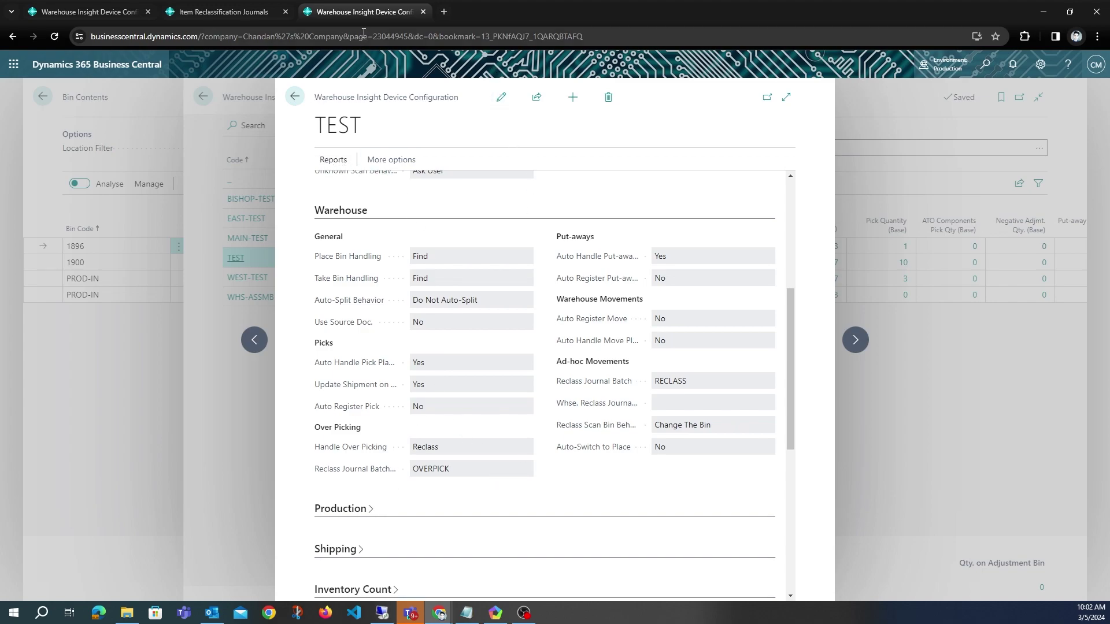
Duplicate the TEST configuration's browser tab and return to the device configurations list in the original tab
{"action": "right_click", "coordinate": [368, 11]}
{"action": "left_click", "coordinate": [414, 113]}
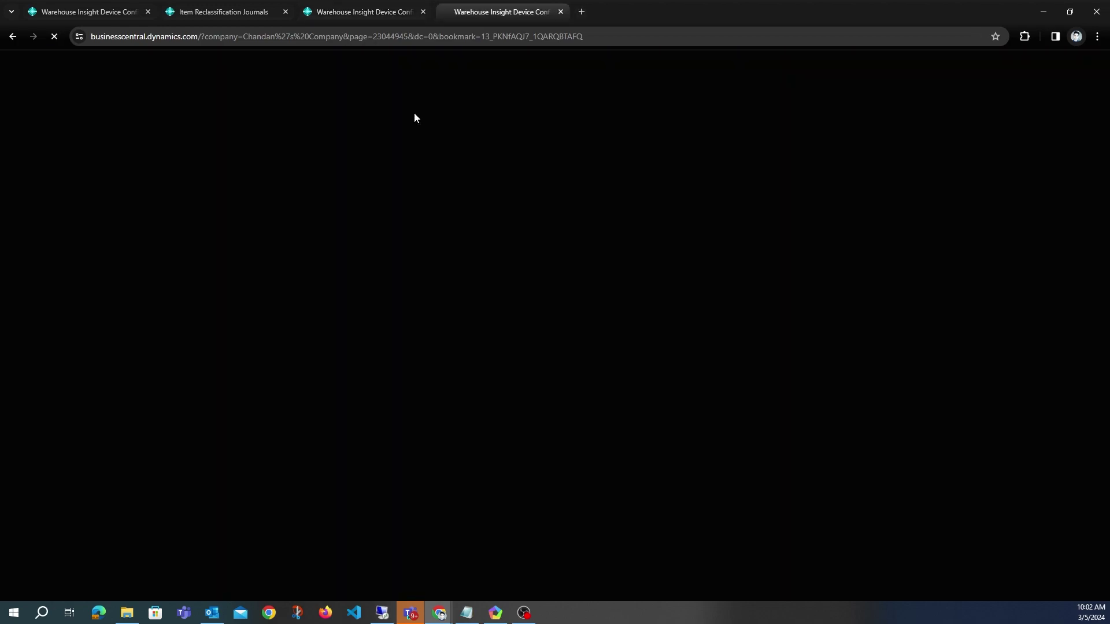
{"action": "left_click", "coordinate": [383, 17]}
{"action": "left_click", "coordinate": [295, 97]}
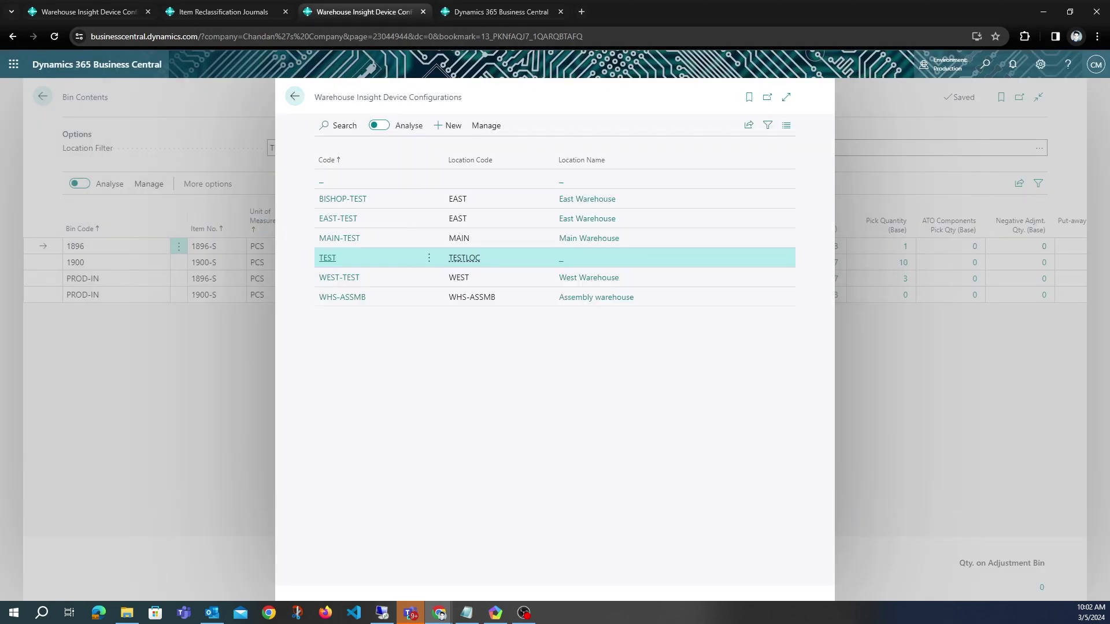
Switch to the MEmu emulator, dismiss the over-picked quantity message and open pick document PI000009
{"action": "key", "text": "alt+Tab"}
{"action": "left_click_drag", "start_coordinate": [697, 427], "coordinate": [752, 184]}
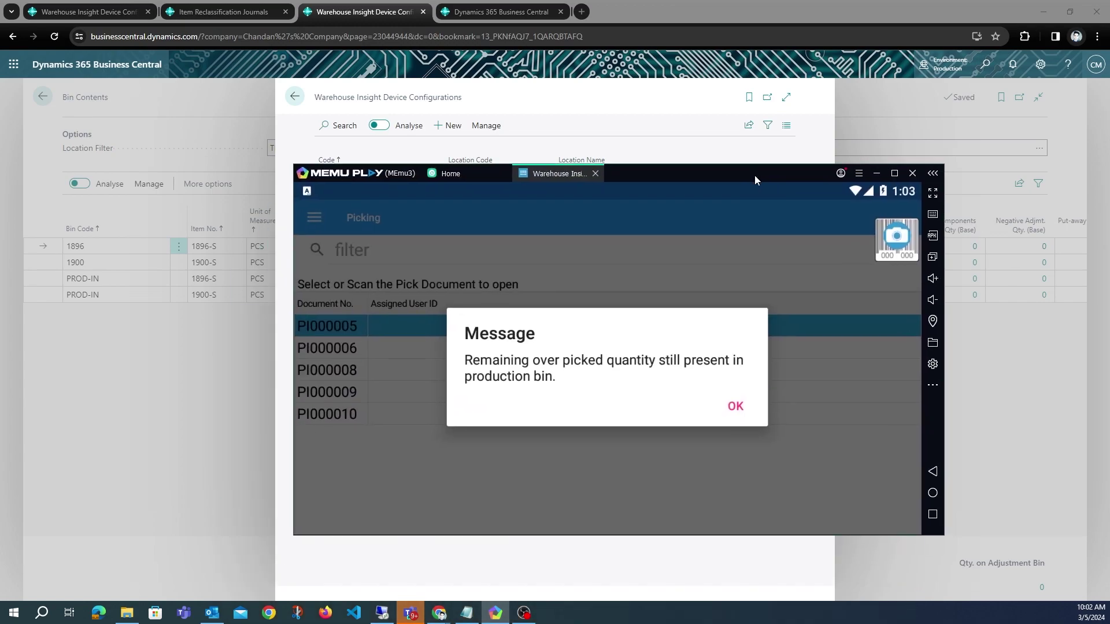
{"action": "left_click", "coordinate": [733, 409]}
{"action": "left_click_drag", "start_coordinate": [678, 177], "coordinate": [687, 94]}
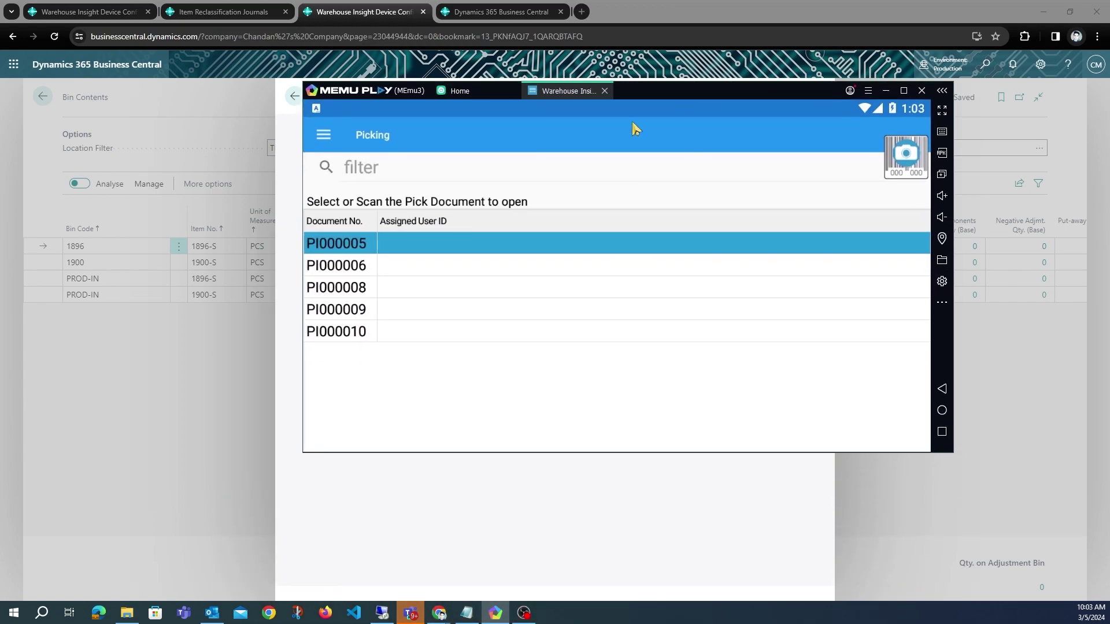
{"action": "left_click", "coordinate": [422, 317]}
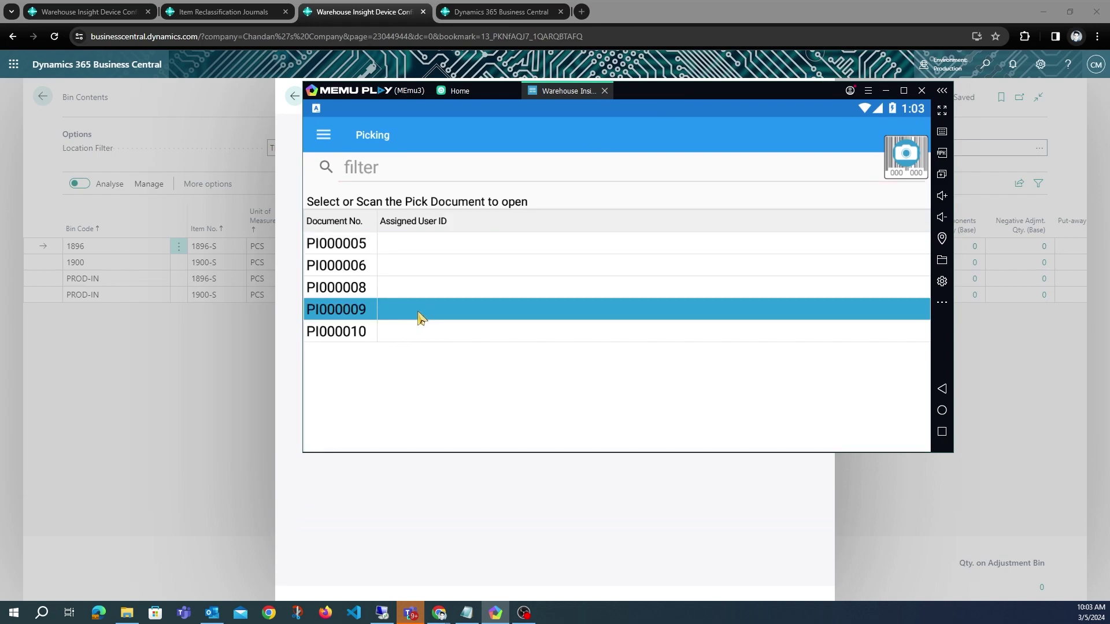
{"action": "left_click", "coordinate": [483, 310]}
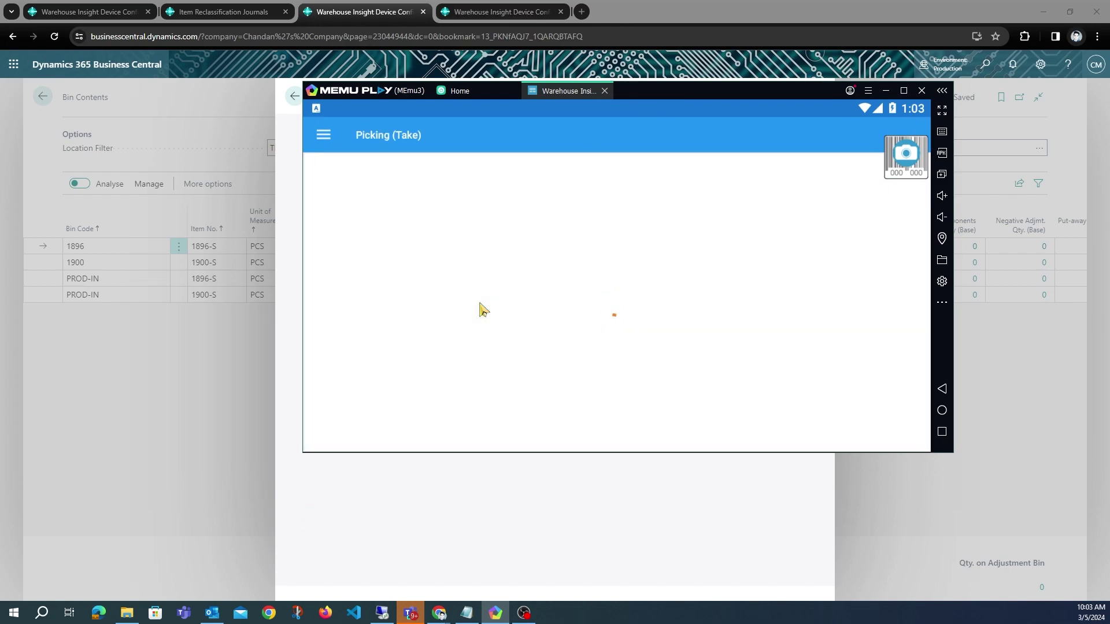
Pick item 1900-S from bin 1900 on PI000009, over-picking it by 3
{"action": "left_click_drag", "start_coordinate": [658, 88], "coordinate": [664, 83]}
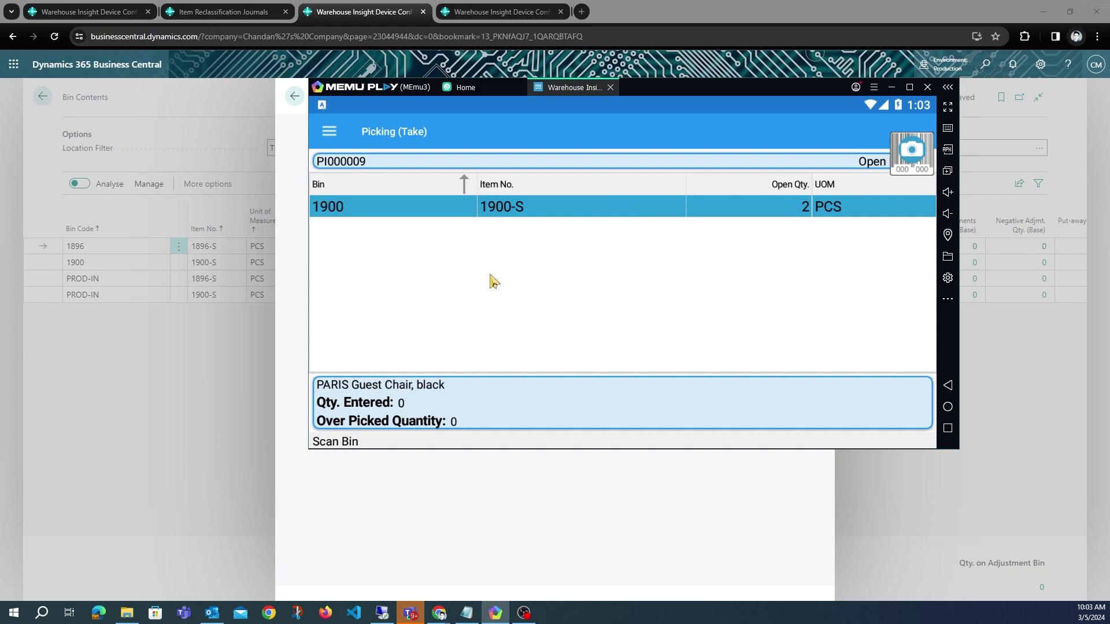
{"action": "type", "text": "1900"}
{"action": "key", "text": "Return"}
{"action": "type", "text": "1900-S"}
{"action": "key", "text": "Return"}
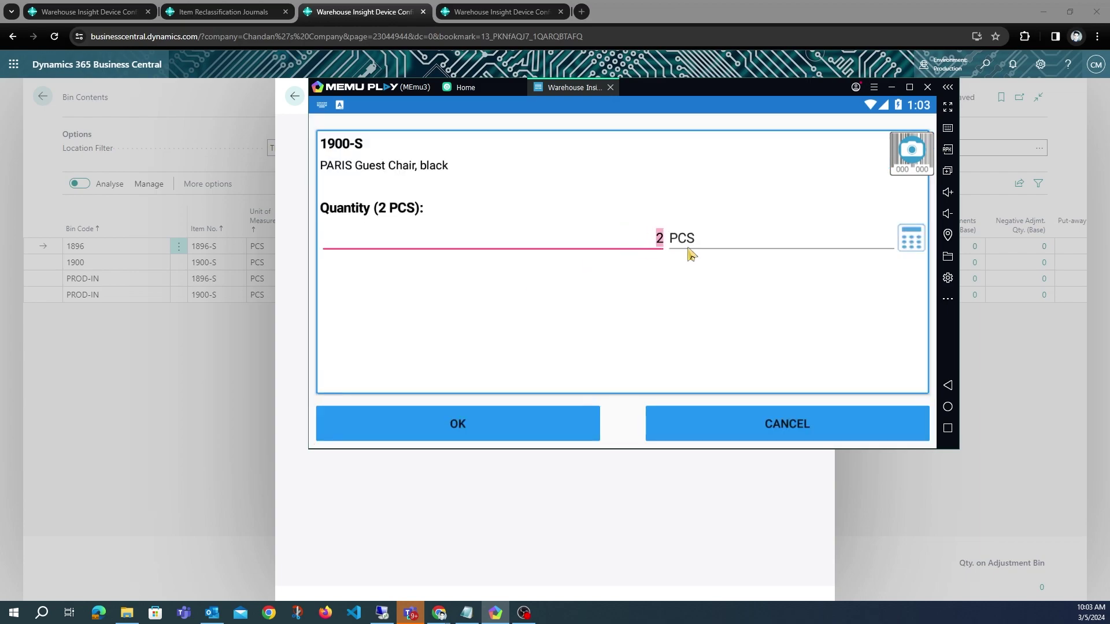
{"action": "left_click", "coordinate": [488, 422]}
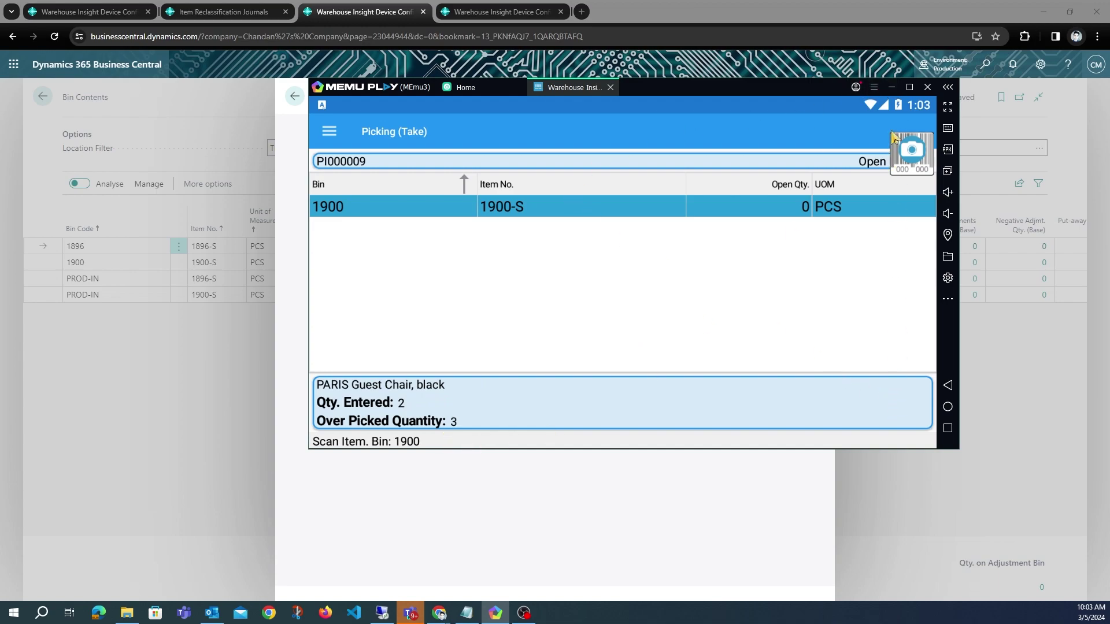
Switch to the browser's Item Reclassification Journals page and select the RECLASS batch to view its lines
{"action": "left_click", "coordinate": [895, 88]}
{"action": "left_click", "coordinate": [225, 12]}
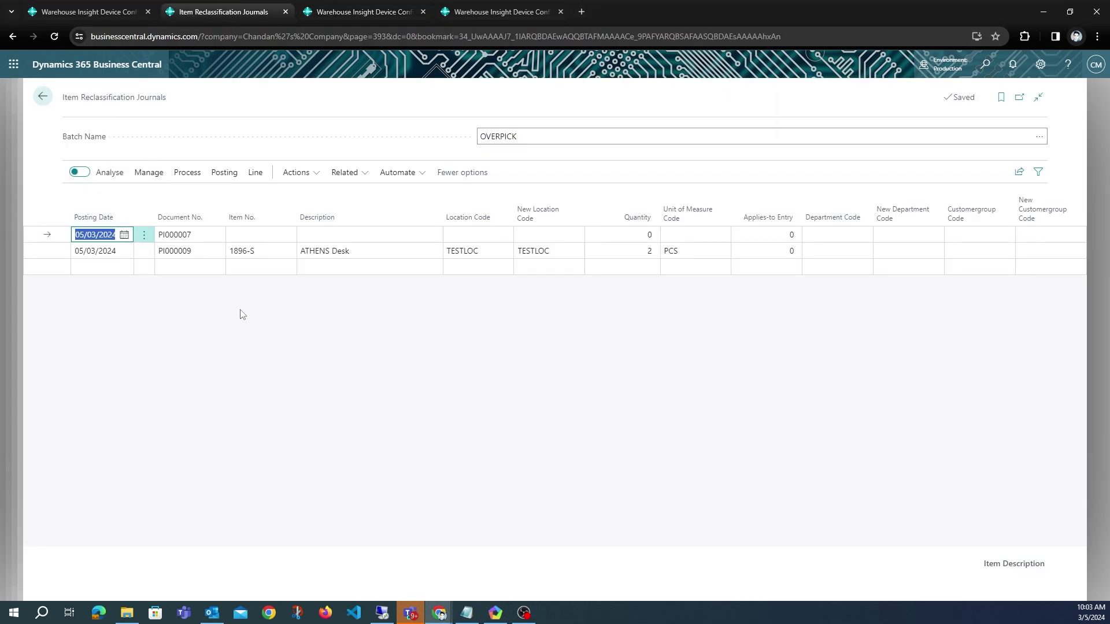
{"action": "left_click", "coordinate": [1042, 137]}
{"action": "left_click", "coordinate": [1041, 137]}
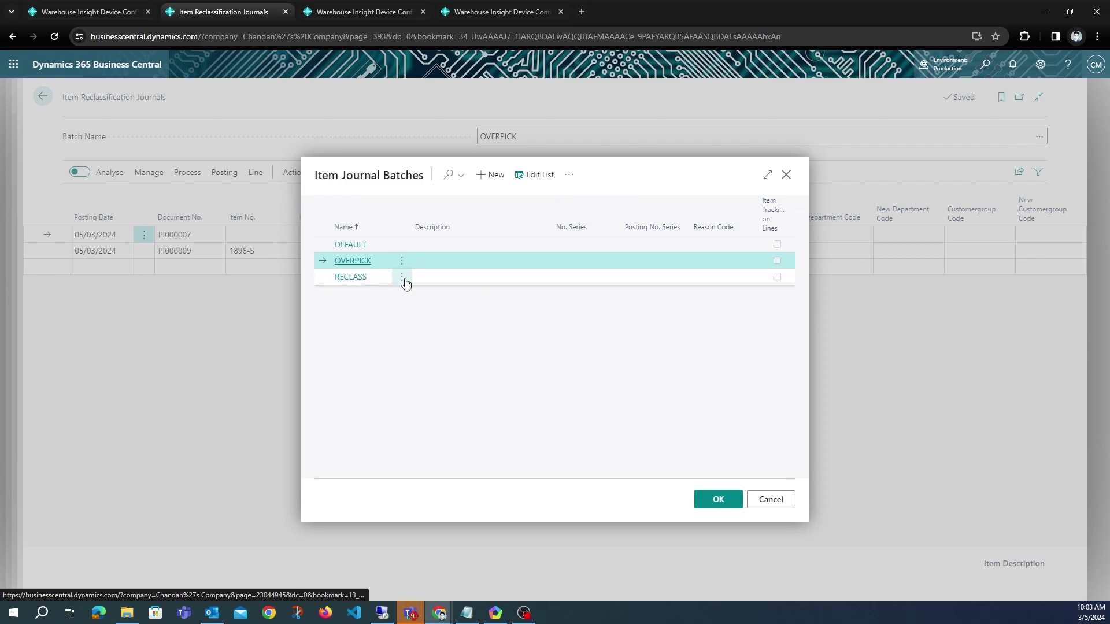
{"action": "left_click", "coordinate": [431, 279]}
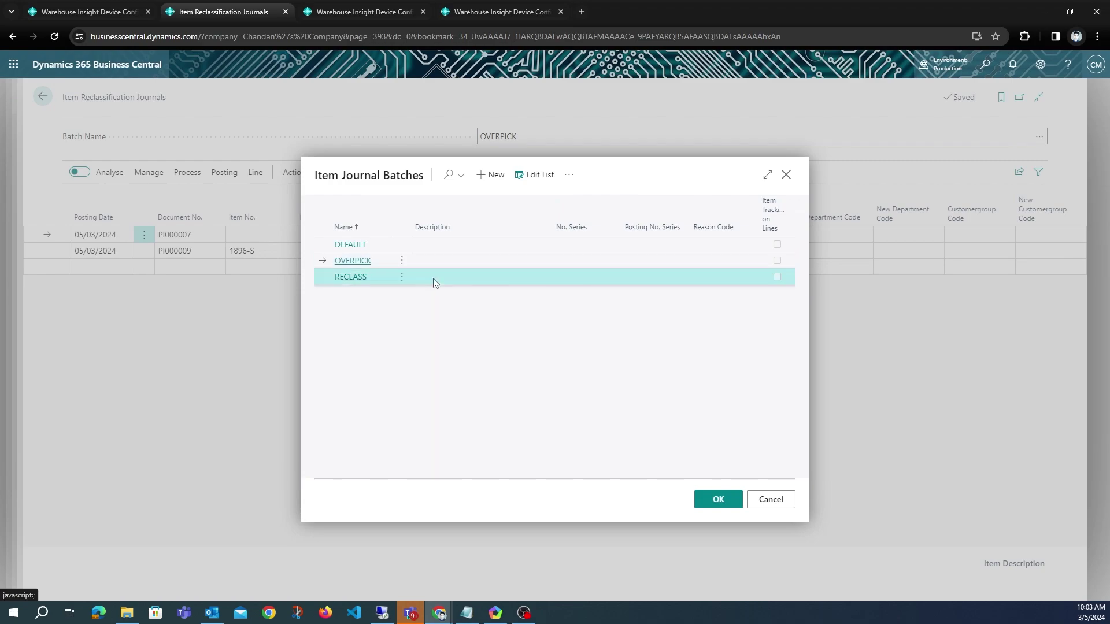
{"action": "left_click", "coordinate": [718, 500]}
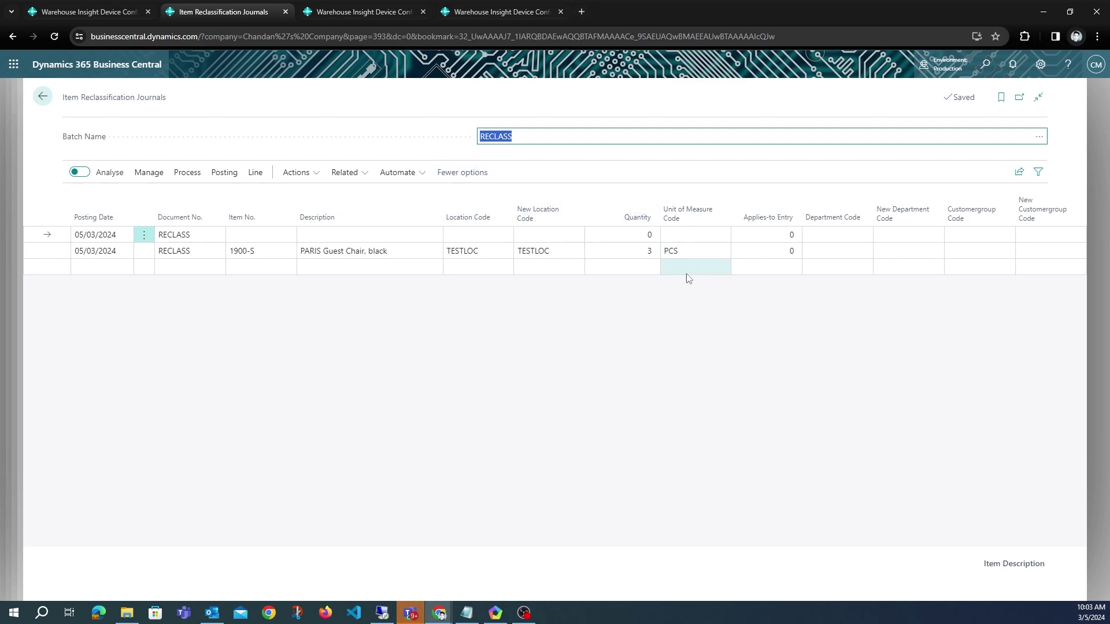
Select the OVERPICK batch in the Item Reclassification Journals to view its refreshed lines
{"action": "left_click", "coordinate": [1041, 139]}
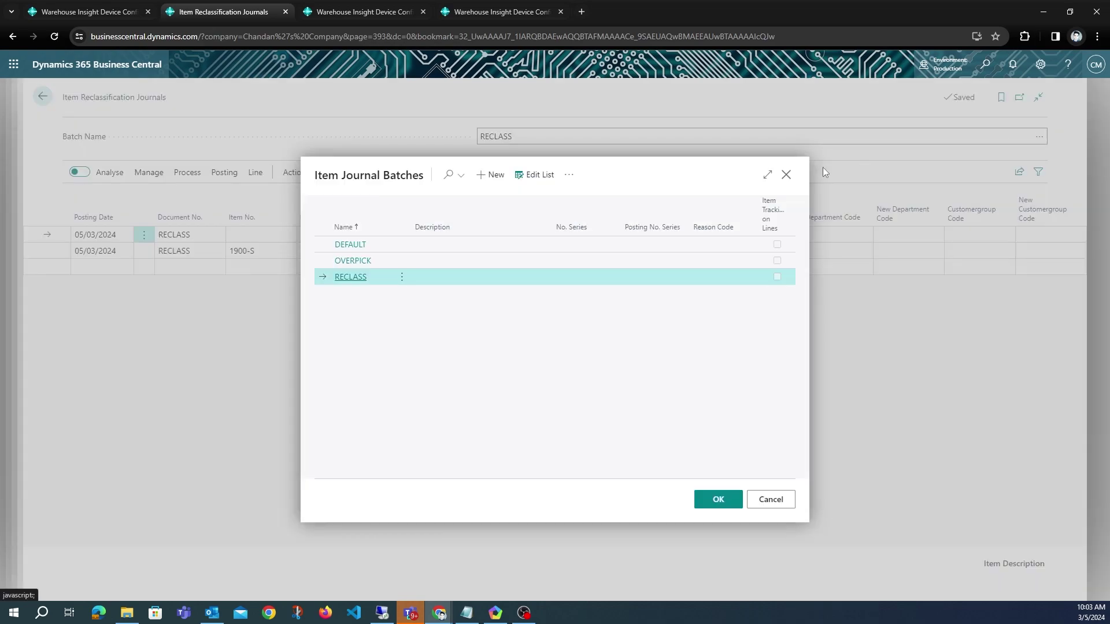
{"action": "left_click", "coordinate": [432, 264]}
{"action": "left_click", "coordinate": [719, 507]}
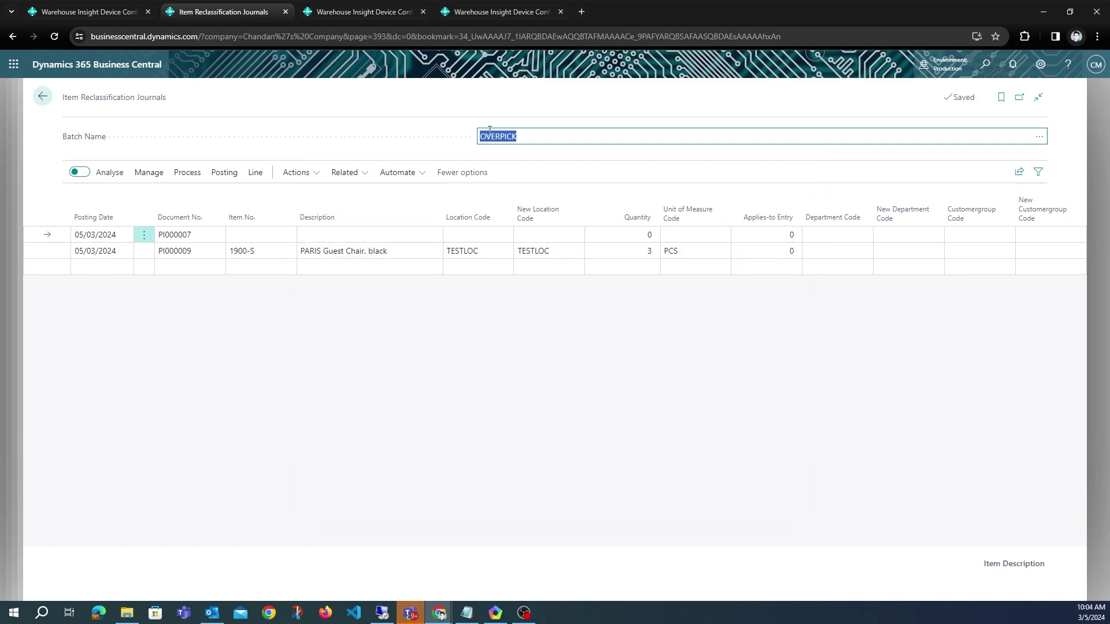
Switch to the MEmu emulator, leave pick PI000009 and examine the RECLASS lines in Ad-hoc Move before returning to the main menu
{"action": "left_click", "coordinate": [495, 613]}
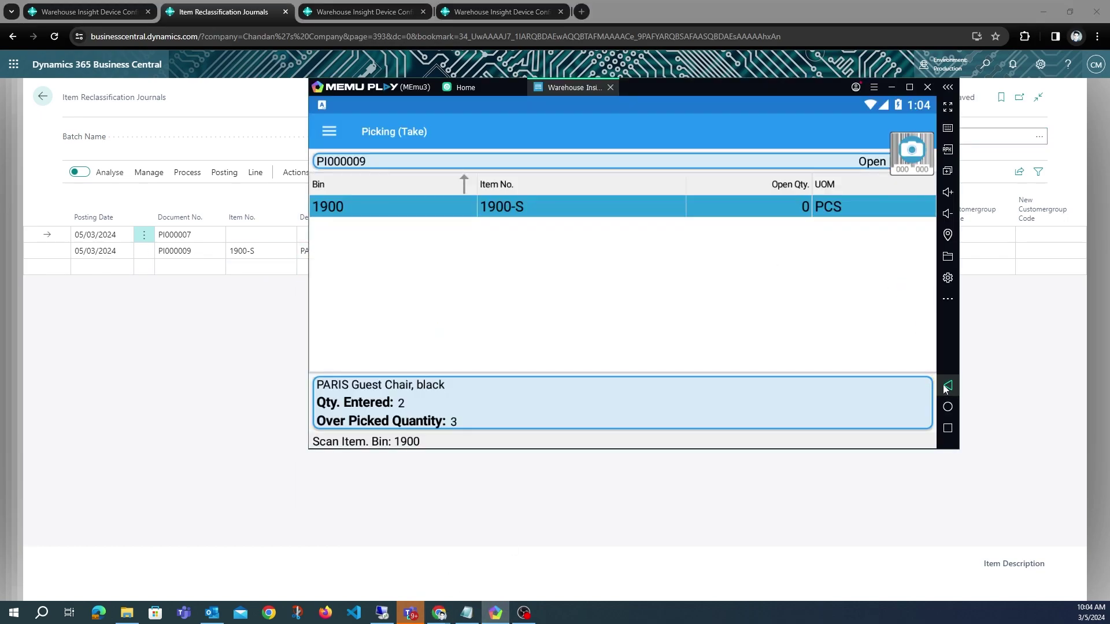
{"action": "left_click", "coordinate": [946, 386]}
{"action": "left_click", "coordinate": [946, 386]}
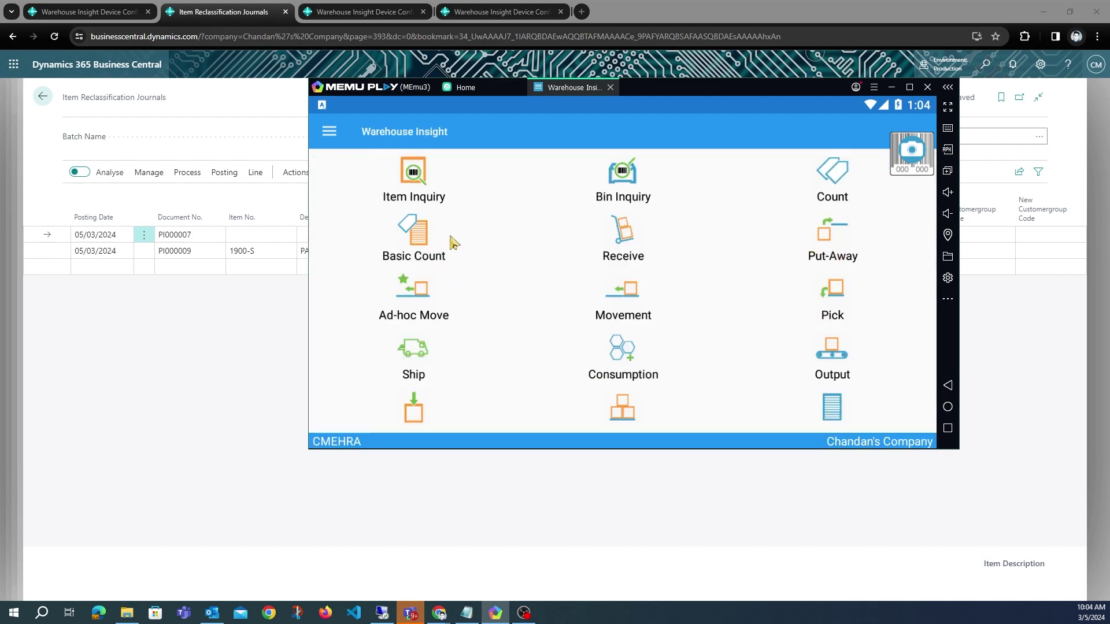
{"action": "left_click", "coordinate": [423, 317]}
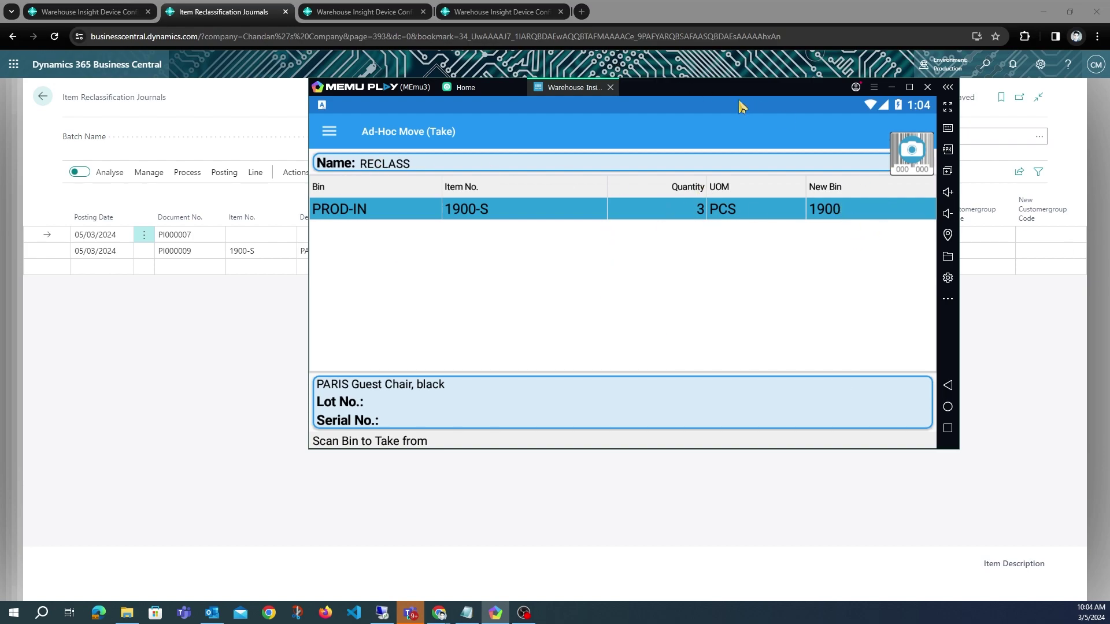
{"action": "left_click_drag", "start_coordinate": [727, 88], "coordinate": [733, 101]}
{"action": "left_click", "coordinate": [949, 400]}
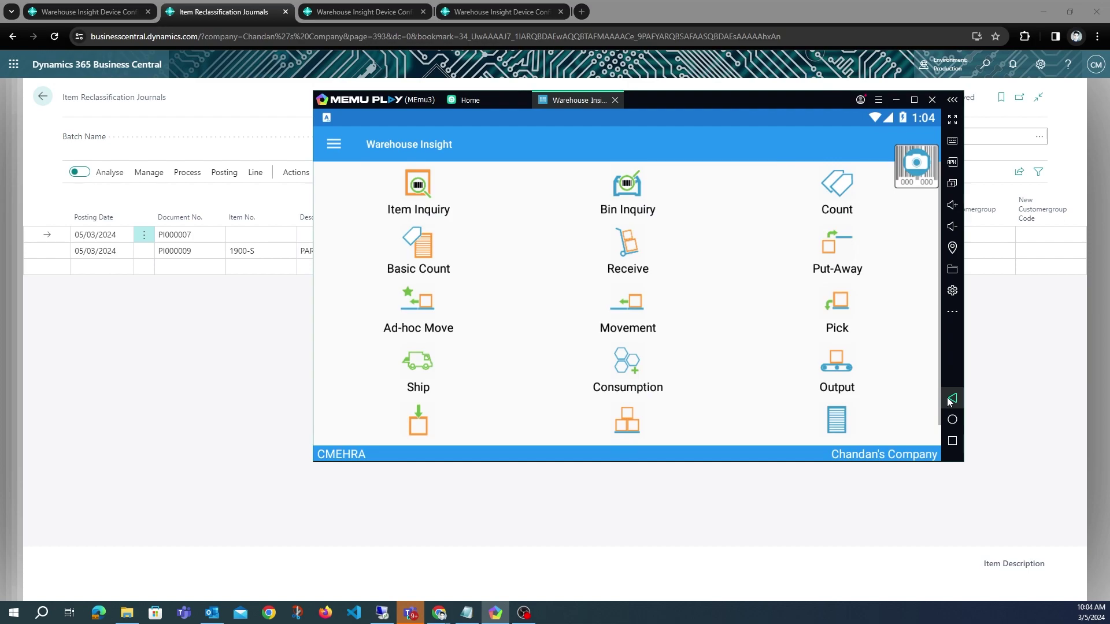
Reopen pick document PI000009 on the device and move the emulator window aside to uncover the browser
{"action": "left_click", "coordinate": [841, 311]}
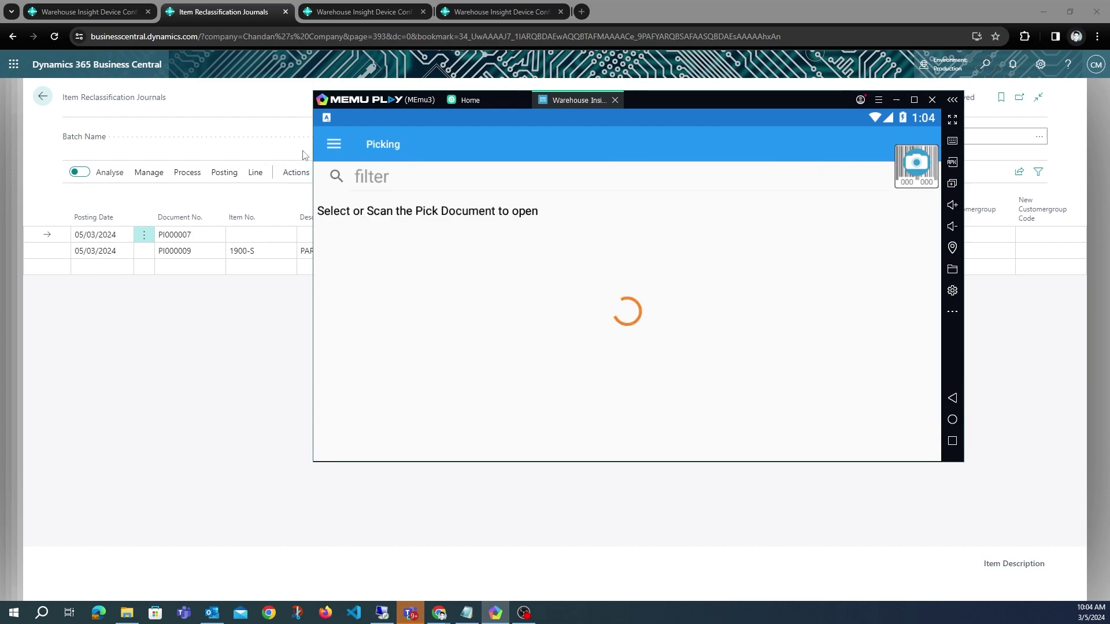
{"action": "left_click", "coordinate": [426, 321]}
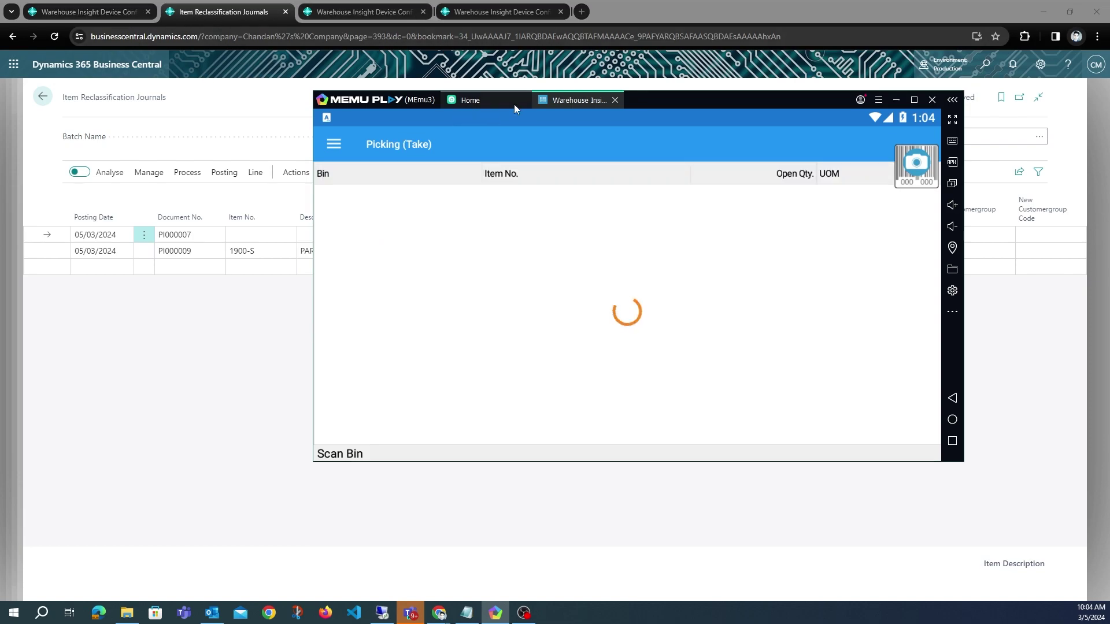
{"action": "left_click_drag", "start_coordinate": [652, 103], "coordinate": [1098, 108]}
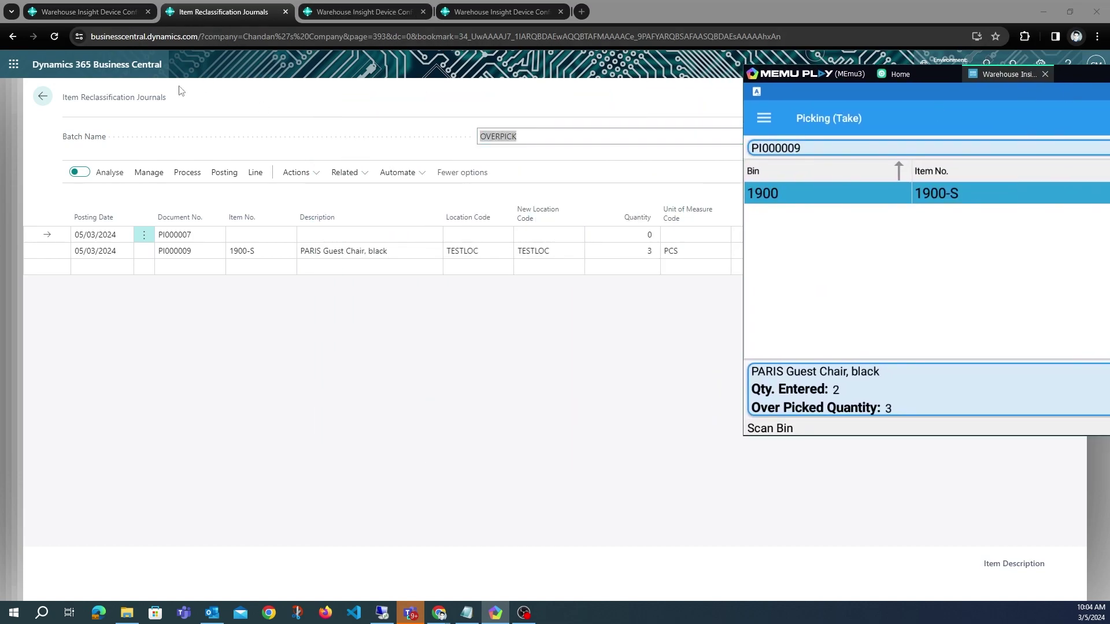
In the browser, return to warehouse pick PI000009 and view the TESTLOC Bin Contents page
{"action": "left_click", "coordinate": [43, 97]}
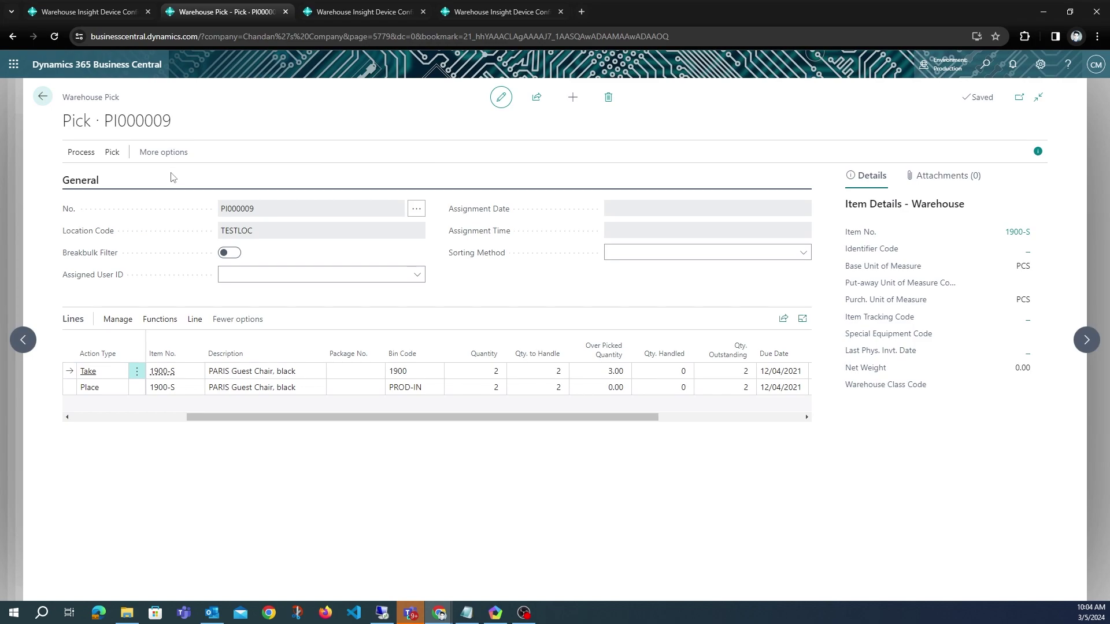
{"action": "left_click", "coordinate": [370, 12]}
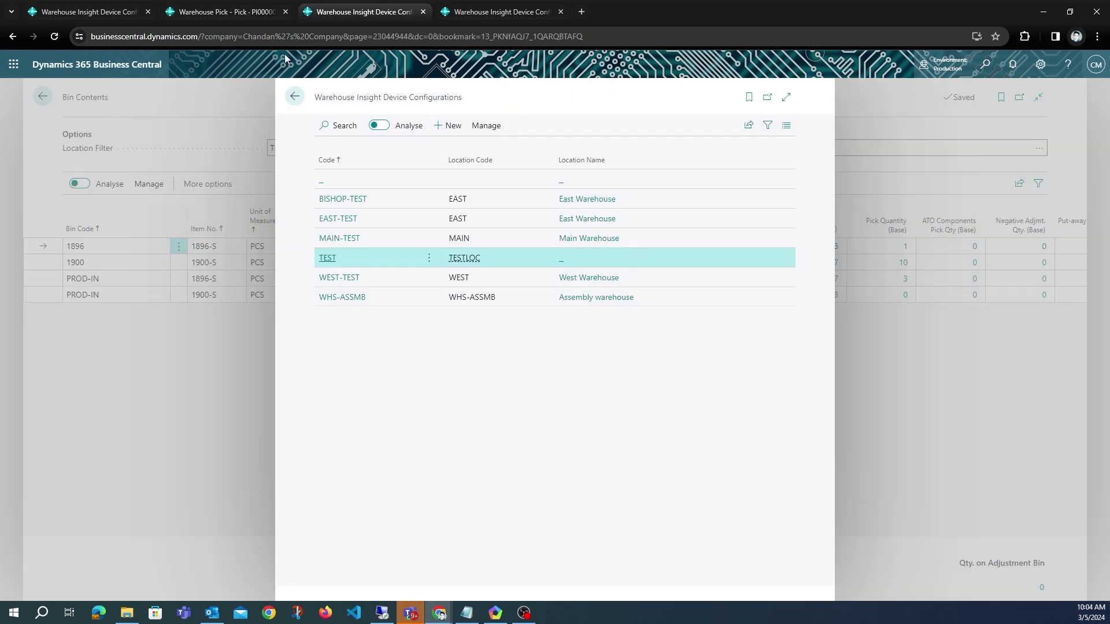
{"action": "left_click", "coordinate": [295, 96]}
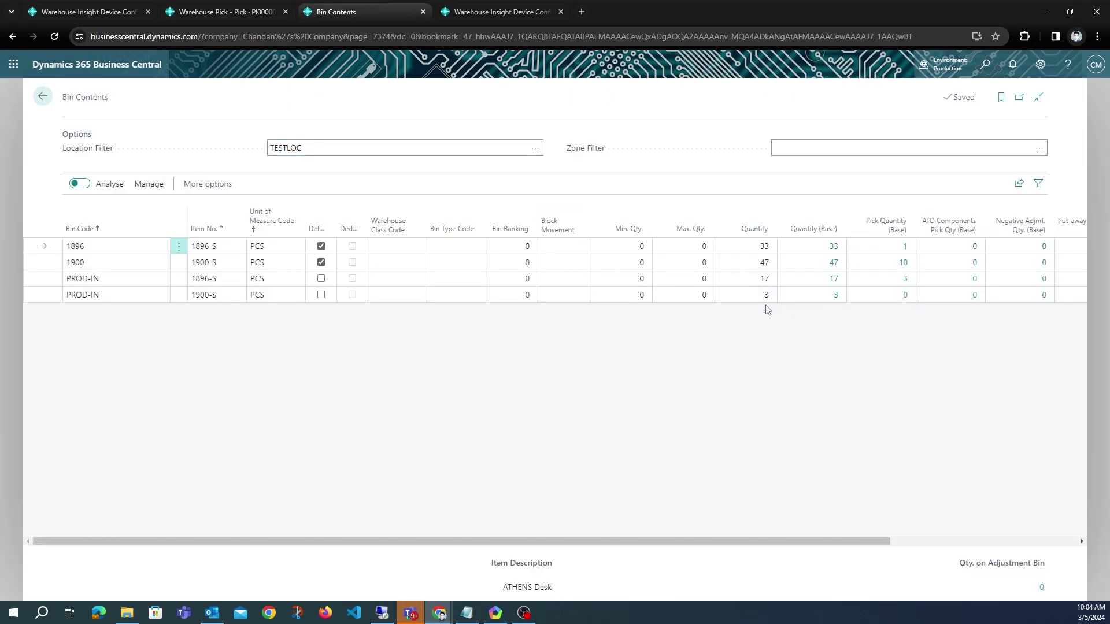
Post pick PI000009 in the MEmu emulator, confirming that the document closes, and check the 1900-S bin contents in the browser
{"action": "left_click", "coordinate": [495, 613]}
{"action": "left_click_drag", "start_coordinate": [828, 108], "coordinate": [677, 106]}
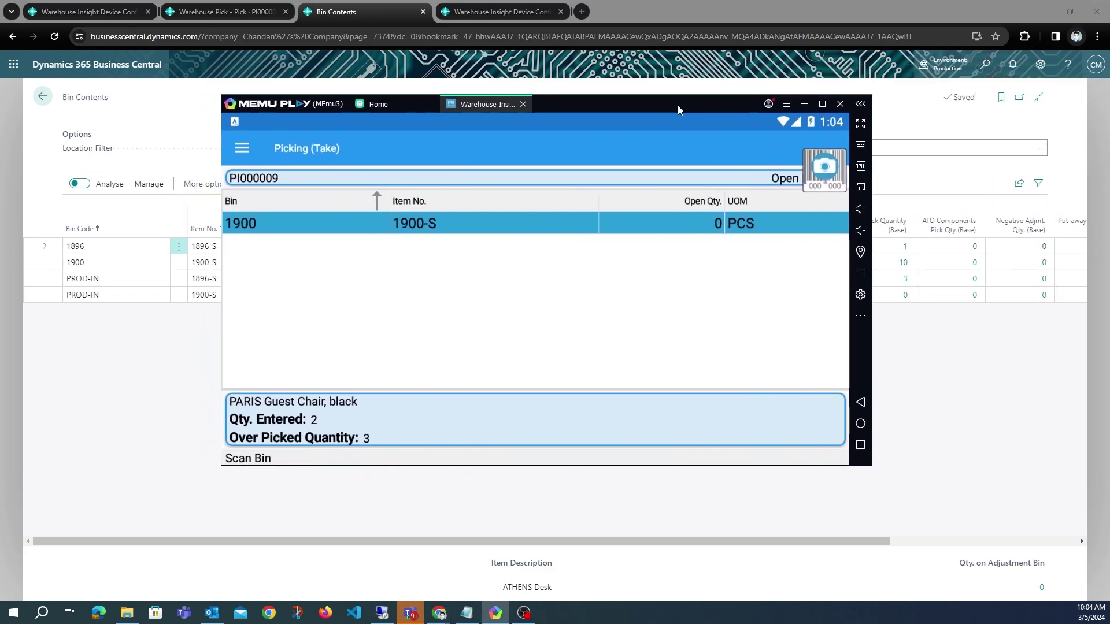
{"action": "left_click", "coordinate": [242, 148]}
{"action": "left_click", "coordinate": [354, 207]}
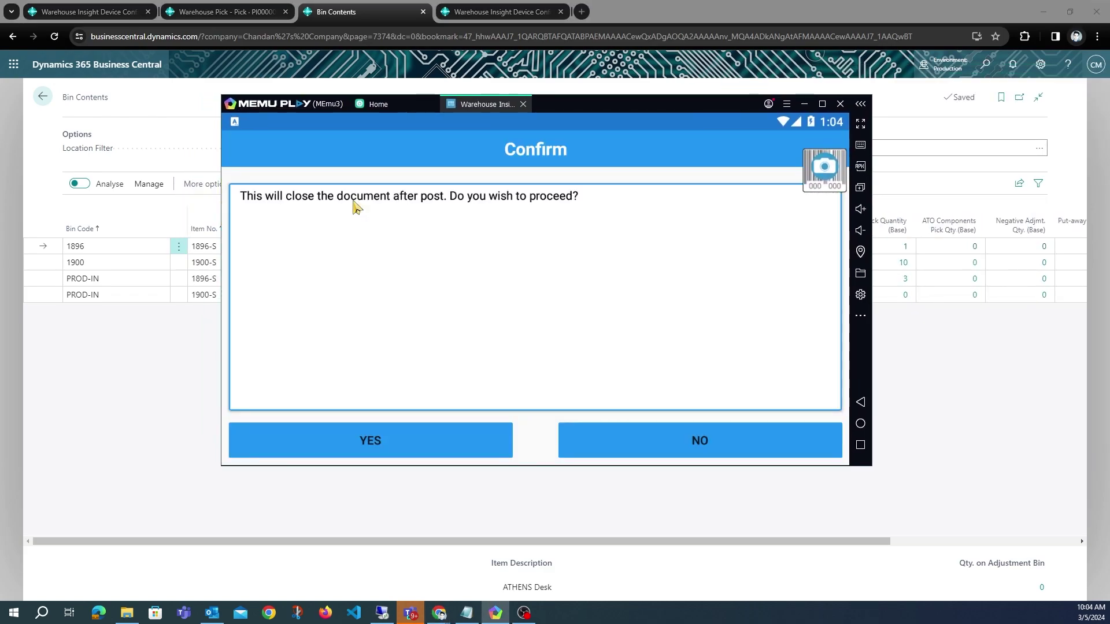
{"action": "left_click", "coordinate": [421, 437]}
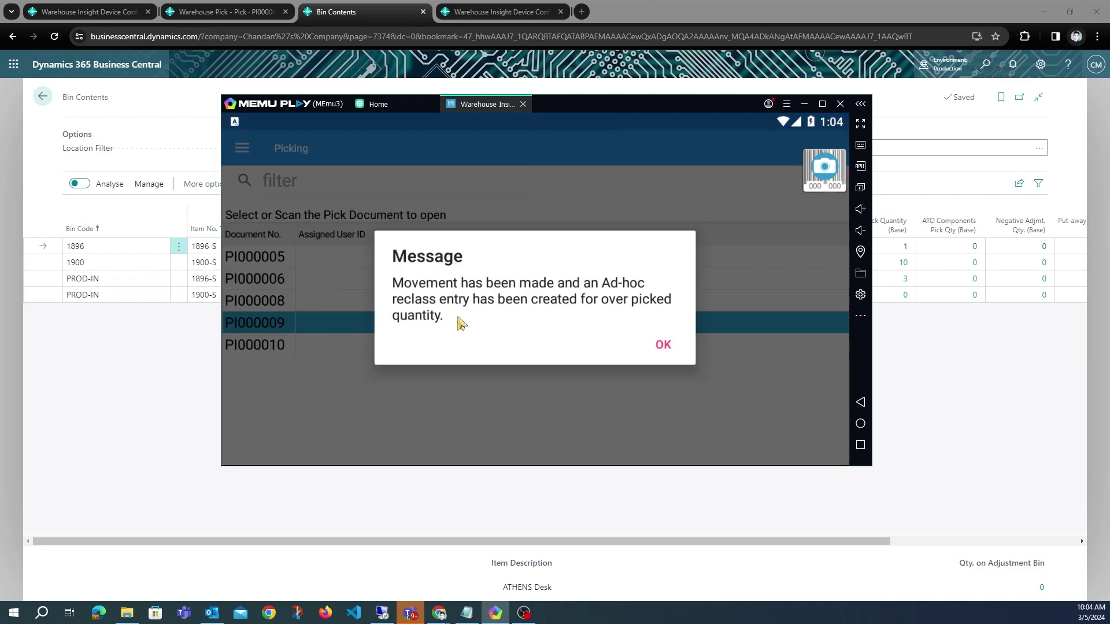
{"action": "left_click", "coordinate": [668, 356]}
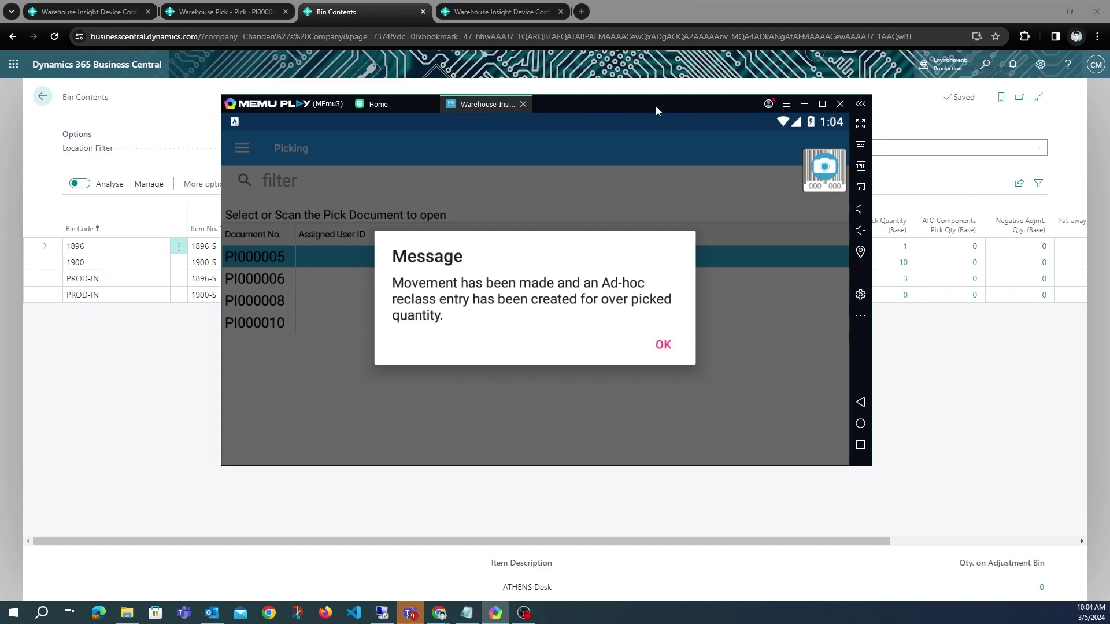
{"action": "left_click_drag", "start_coordinate": [655, 105], "coordinate": [912, 384]}
{"action": "left_click", "coordinate": [830, 375]}
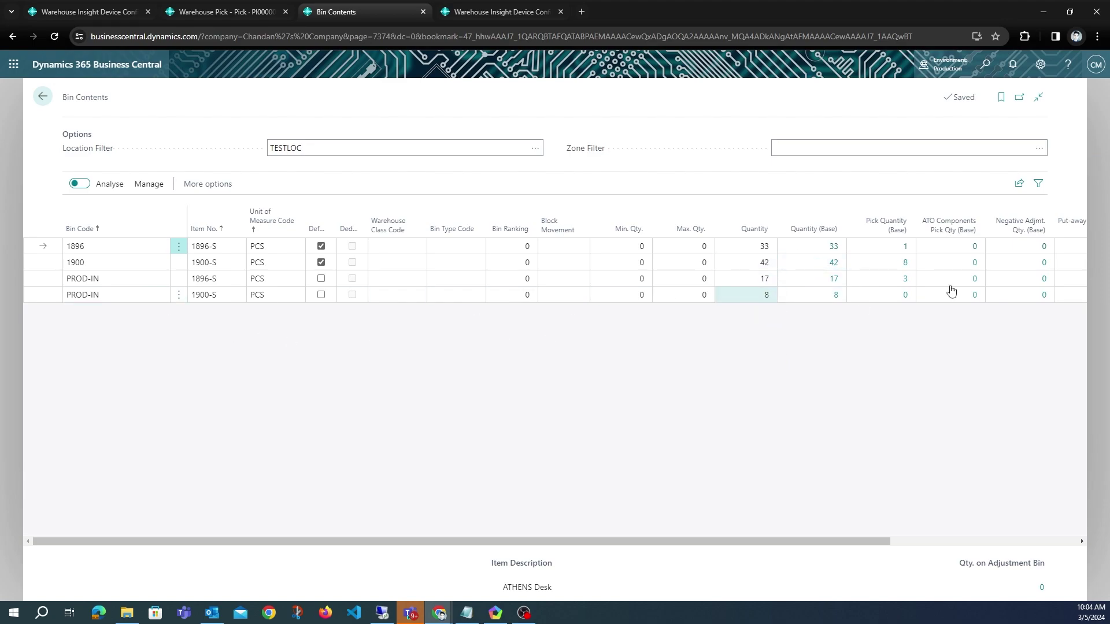
Switch to the emulator, dismiss the message, open Ad-hoc Move and set the 1900-S line's quantity to 2 PCS
{"action": "key", "text": "alt+Tab"}
{"action": "left_click", "coordinate": [734, 344]}
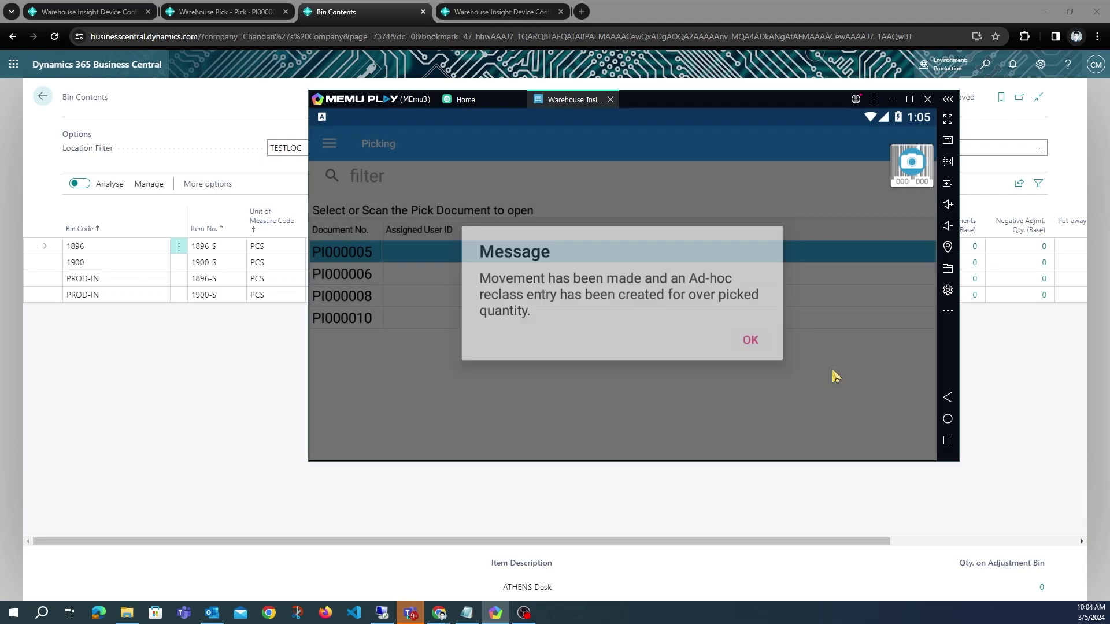
{"action": "left_click", "coordinate": [948, 397]}
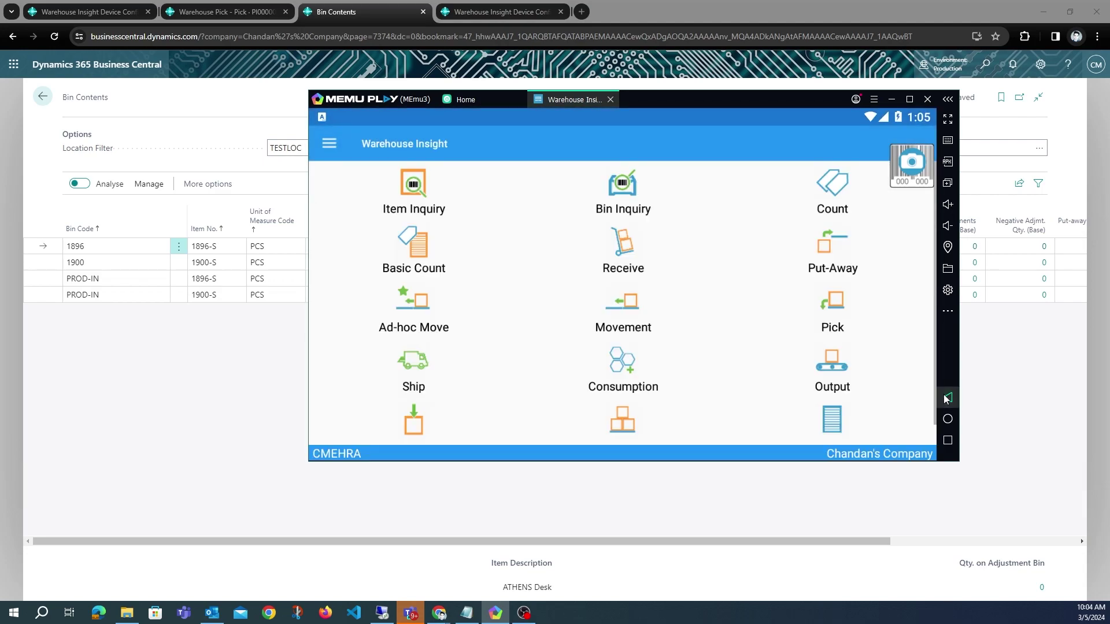
{"action": "left_click", "coordinate": [423, 329]}
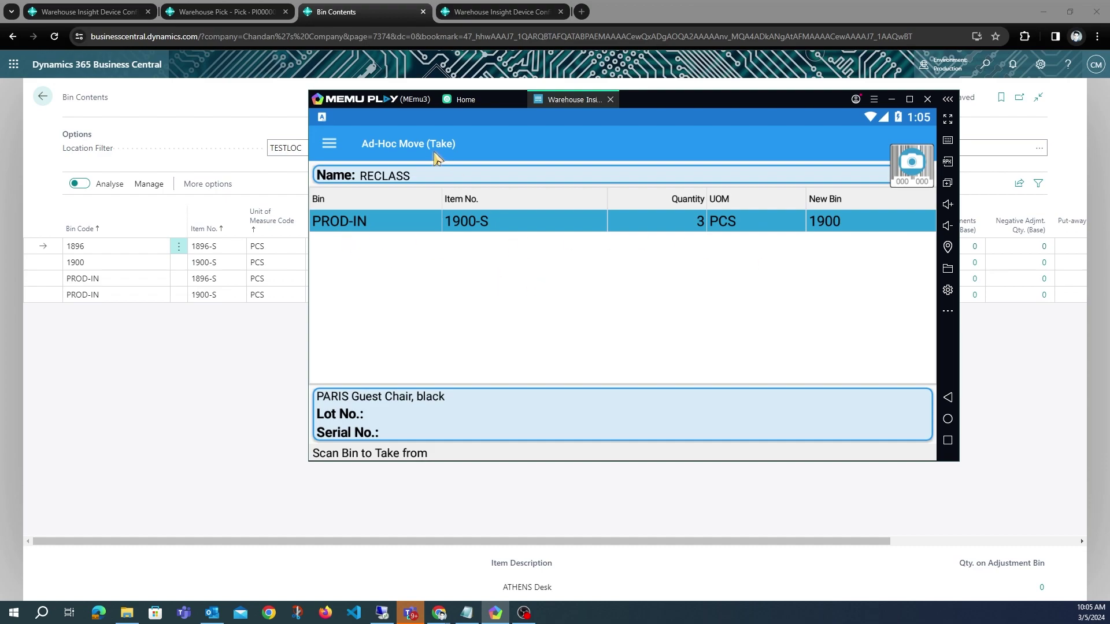
{"action": "left_click", "coordinate": [482, 229]}
{"action": "type", "text": "2"}
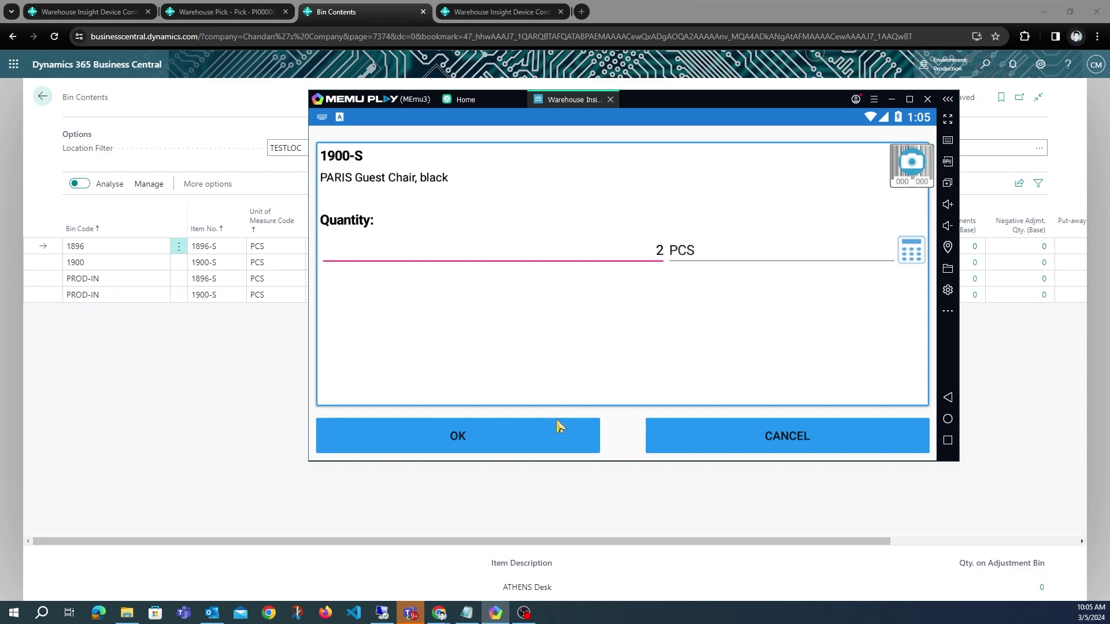
{"action": "left_click", "coordinate": [559, 432]}
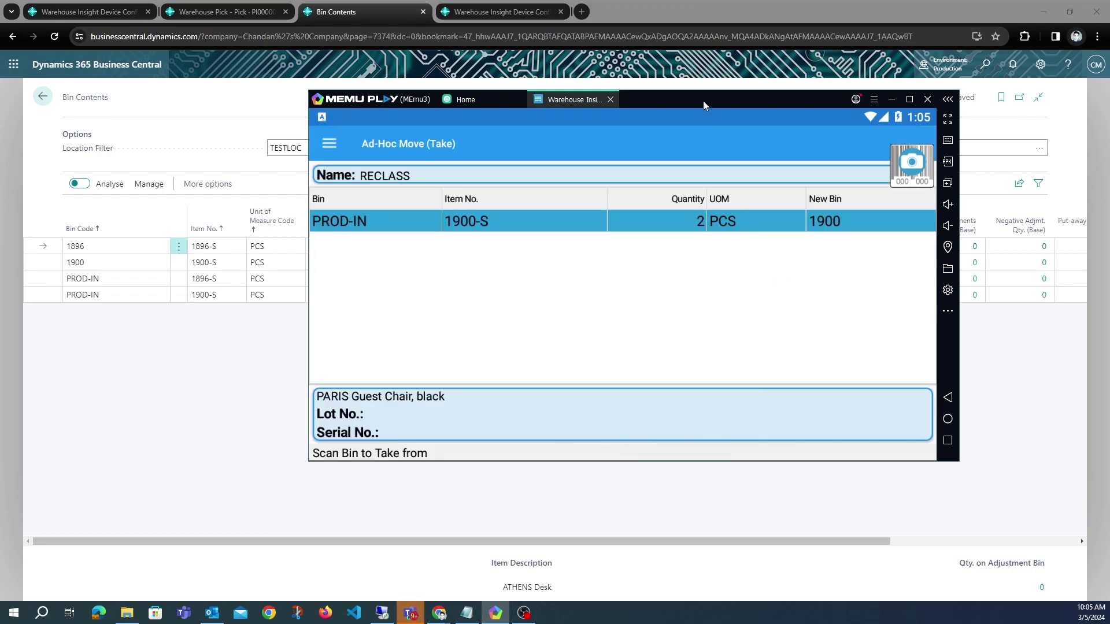
Post the RECLASS ad-hoc move of 1900-S from PROD-IN to bin 1900 and check the bin contents in the browser
{"action": "left_click_drag", "start_coordinate": [716, 96], "coordinate": [702, 130]}
{"action": "left_click", "coordinate": [314, 179]}
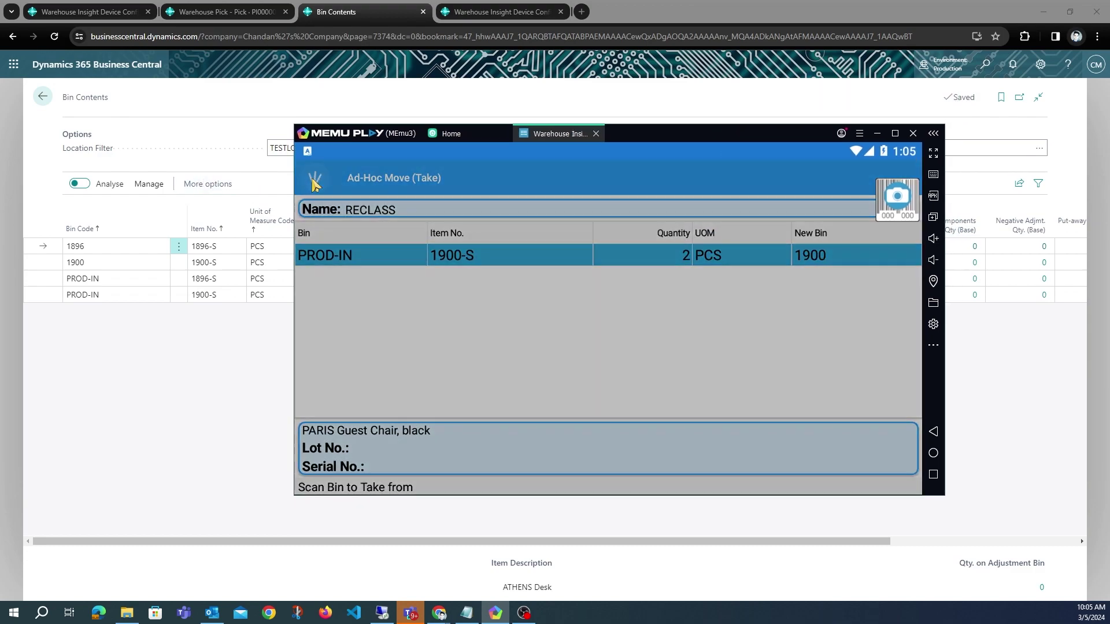
{"action": "left_click", "coordinate": [401, 234]}
{"action": "left_click", "coordinate": [442, 471]}
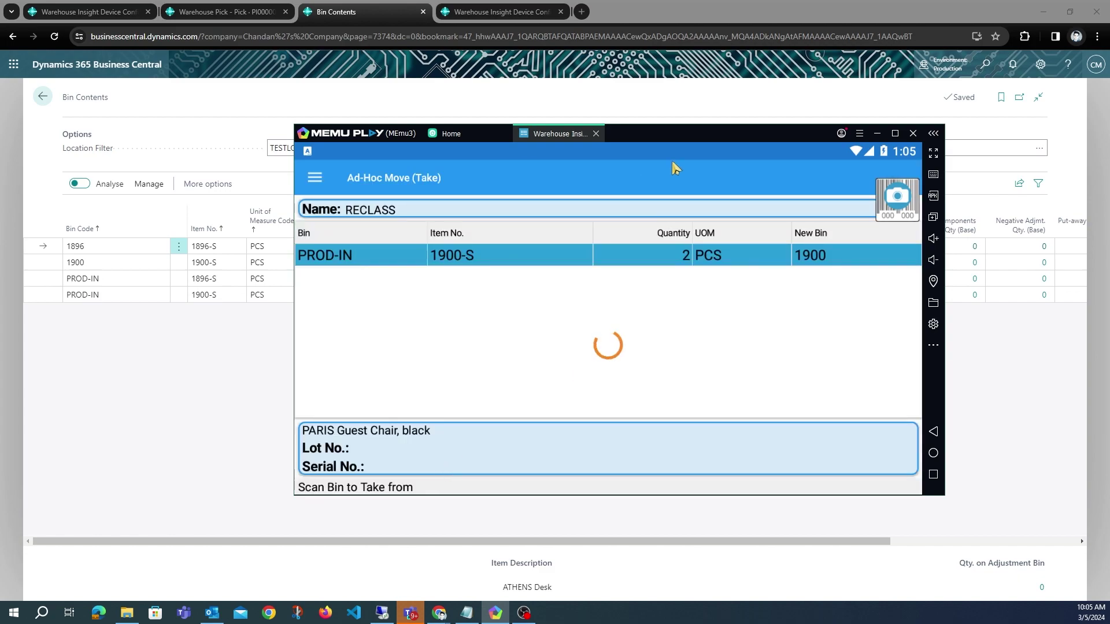
{"action": "left_click_drag", "start_coordinate": [692, 137], "coordinate": [981, 183]}
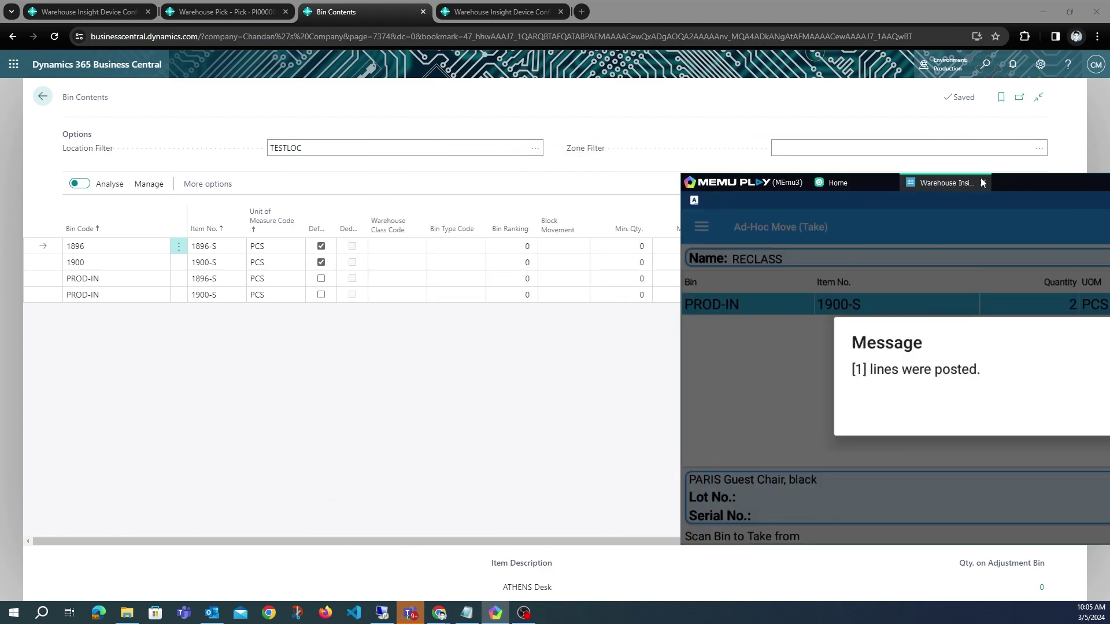
{"action": "left_click", "coordinate": [885, 387]}
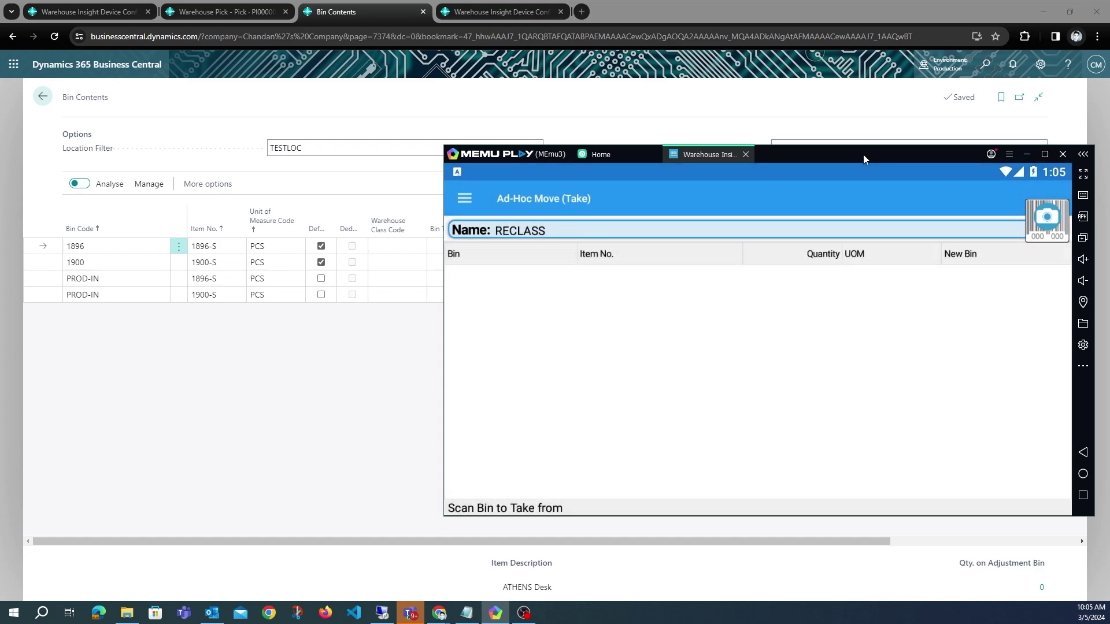
{"action": "key", "text": "super+Down"}
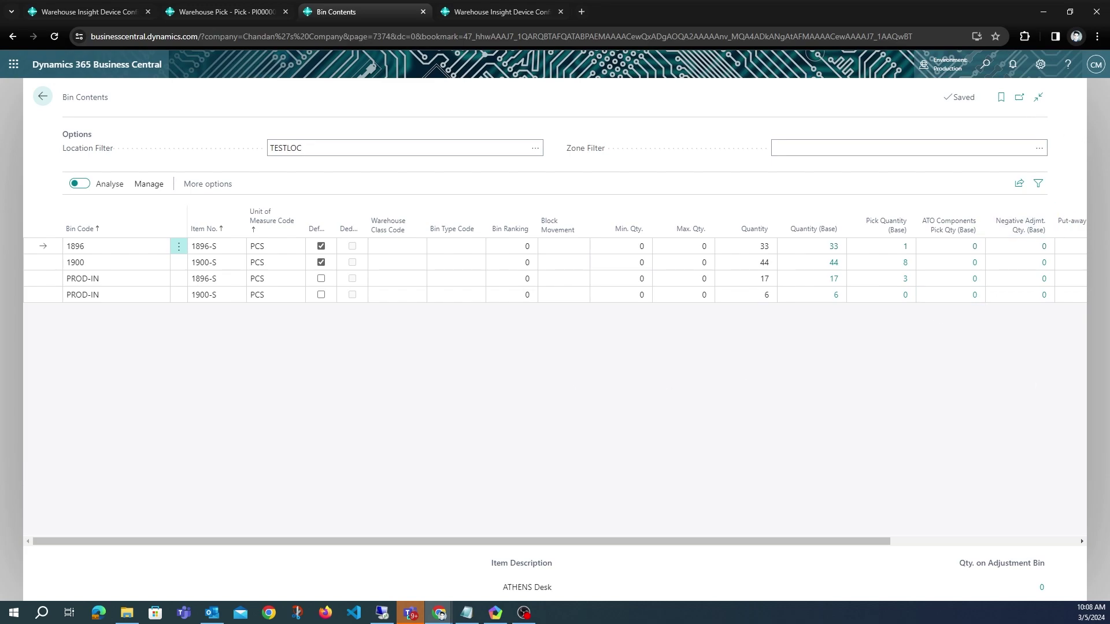
Set Handle Over Picking to Put-Away in the Warehouse section of the TEST device configuration and leave edit mode
{"action": "left_click", "coordinate": [495, 613]}
{"action": "key", "text": "super+Down"}
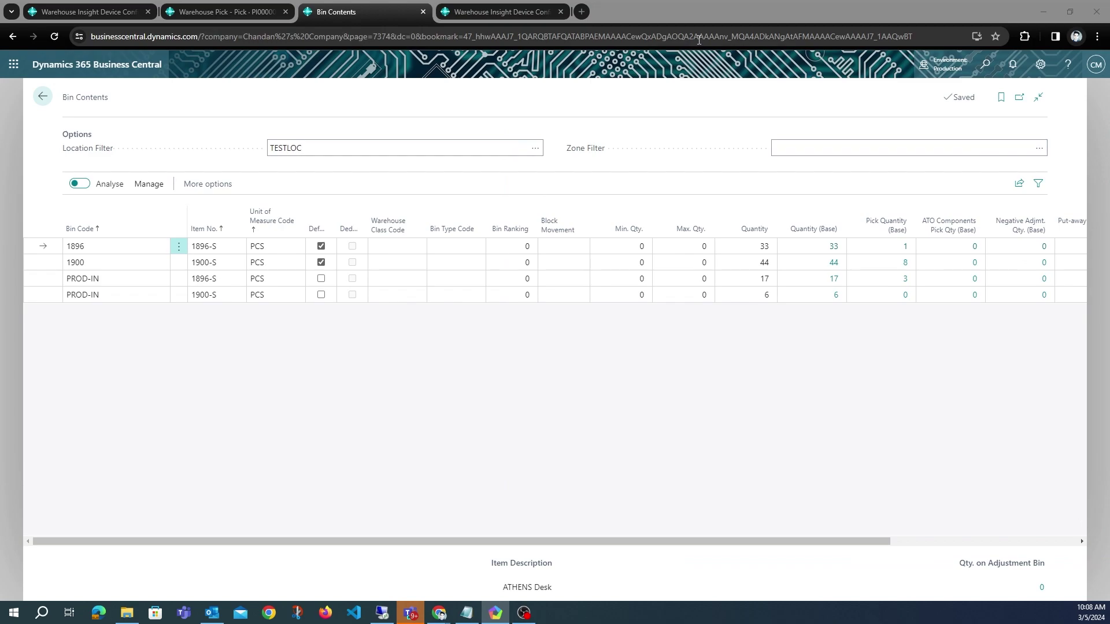
{"action": "left_click", "coordinate": [499, 12]}
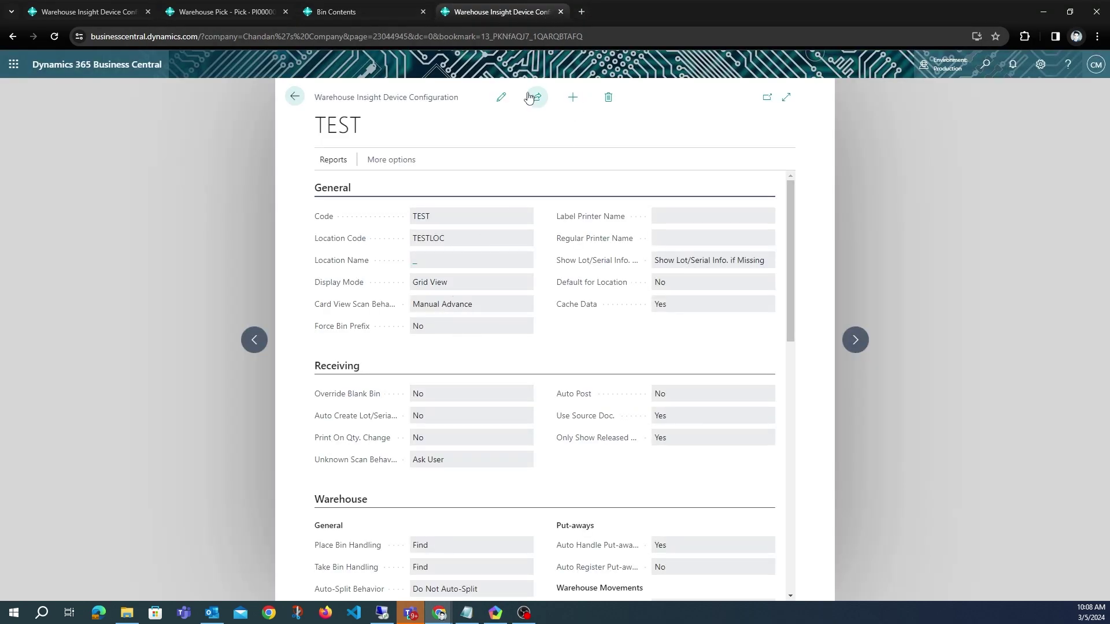
{"action": "left_click", "coordinate": [507, 110]}
{"action": "scroll", "coordinate": [516, 260], "scroll_direction": "down", "scroll_amount": 7}
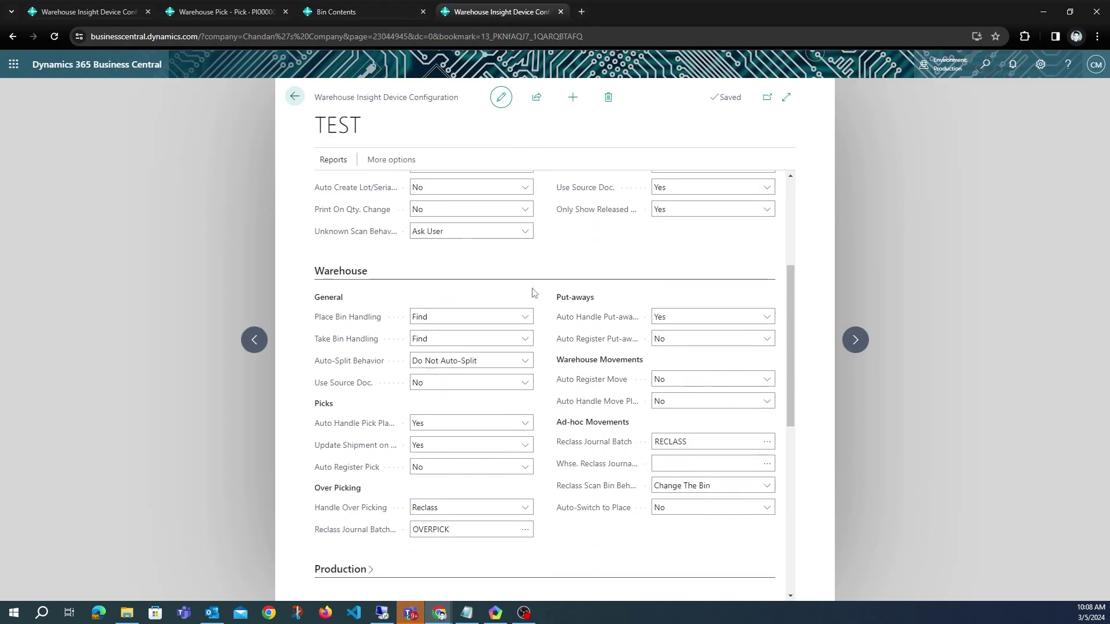
{"action": "left_click", "coordinate": [525, 331]}
{"action": "left_click", "coordinate": [474, 376]}
{"action": "left_click", "coordinate": [505, 93]}
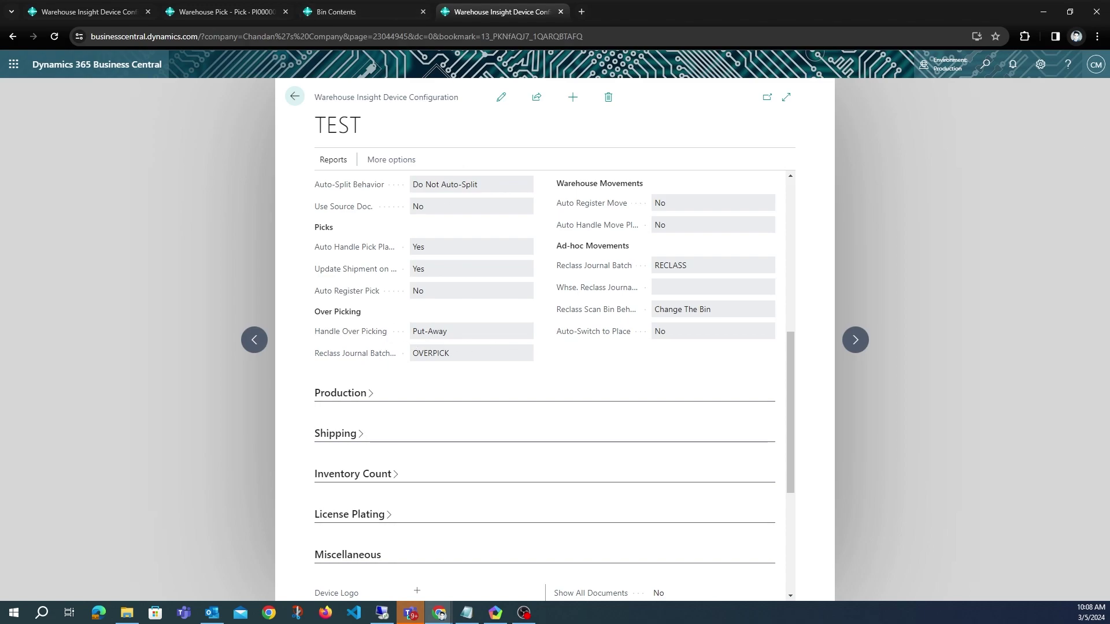
Switch to the MEmu emulator, leave Ad-hoc Move for Picking, open pick PI000010 and enter 3 PCS for item 1896-S
{"action": "key", "text": "alt+Tab"}
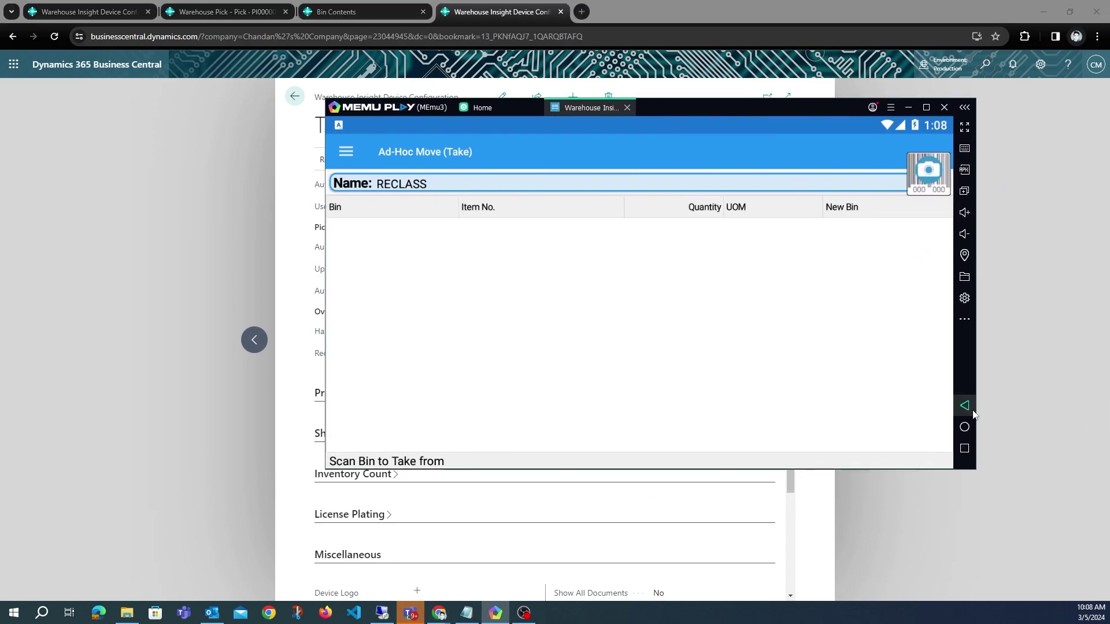
{"action": "left_click", "coordinate": [964, 406]}
{"action": "left_click", "coordinate": [851, 328]}
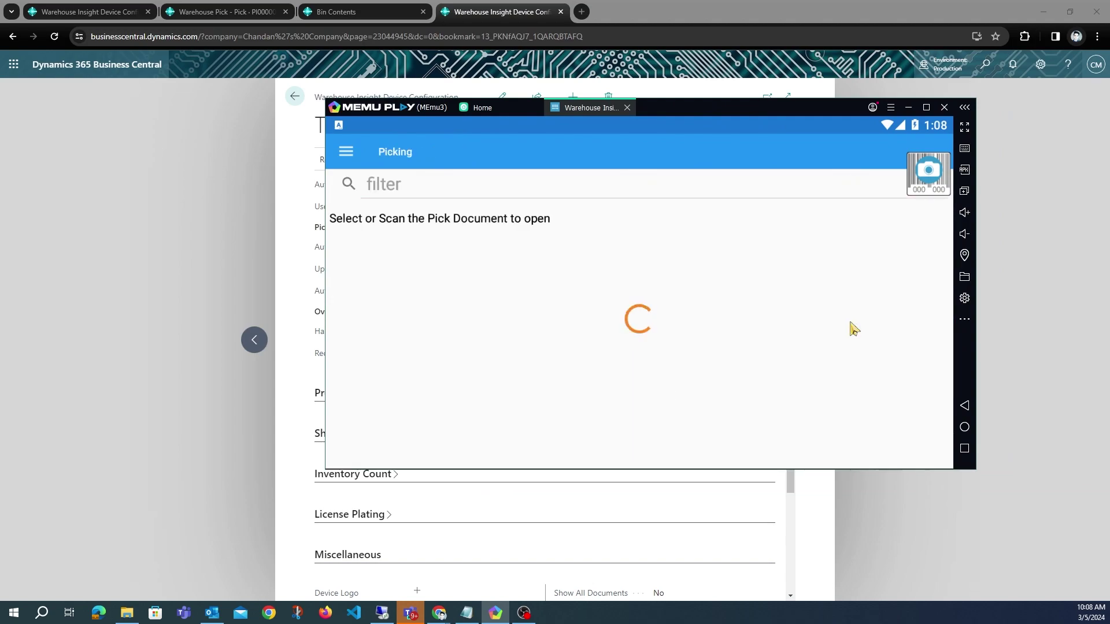
{"action": "left_click", "coordinate": [432, 332]}
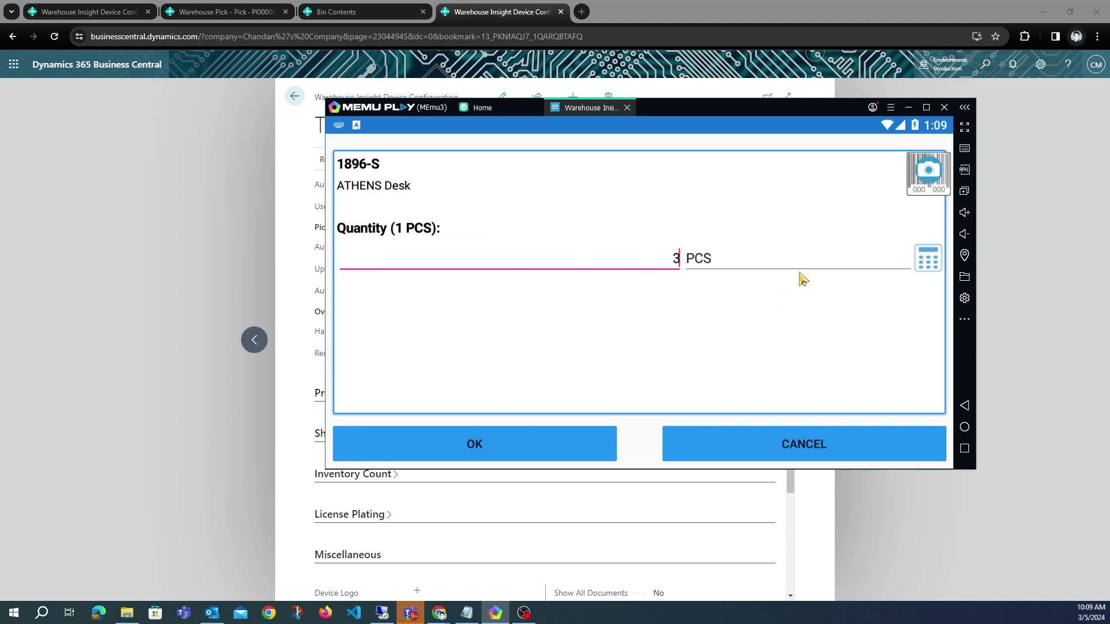
{"action": "left_click", "coordinate": [471, 457]}
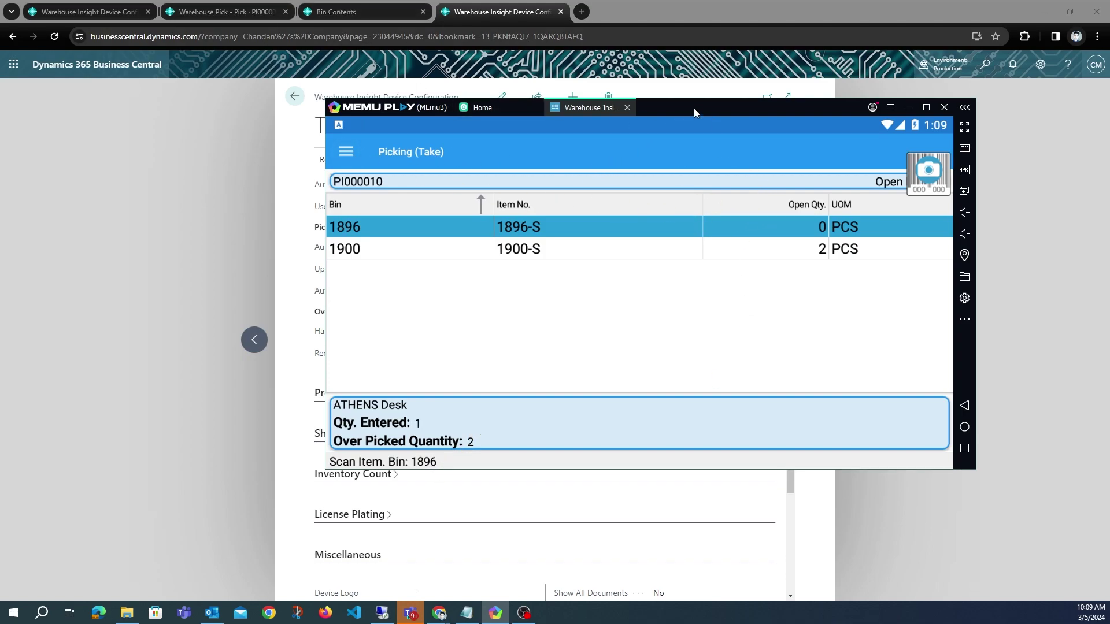
Post pick PI000010 on the handheld with the over-picked 1896-S line
{"action": "left_click_drag", "start_coordinate": [693, 109], "coordinate": [673, 127]}
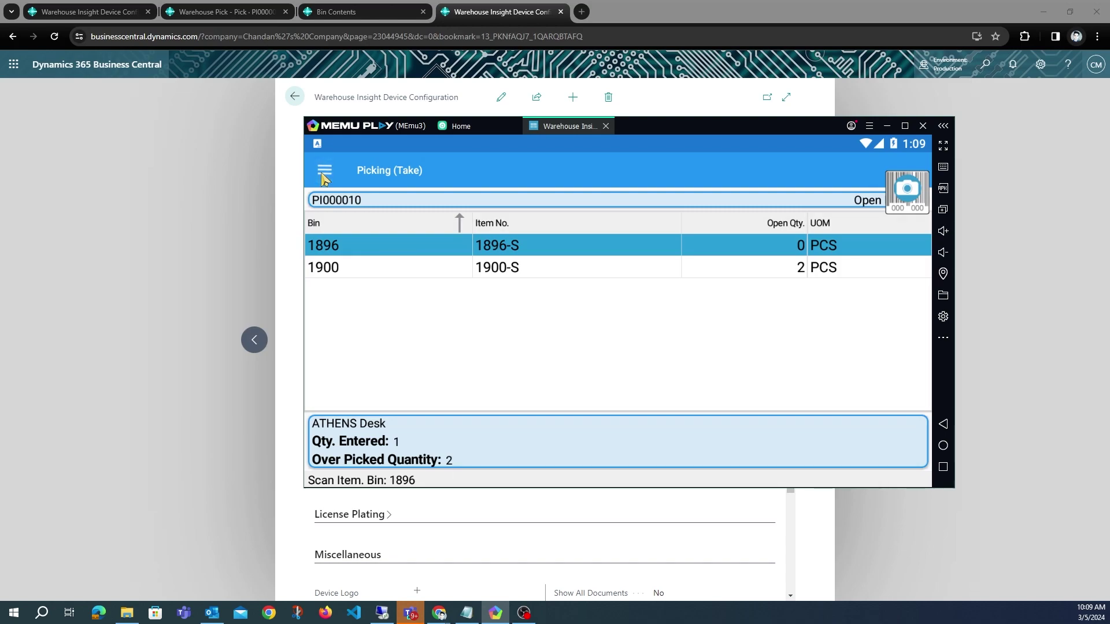
{"action": "left_click", "coordinate": [345, 172]}
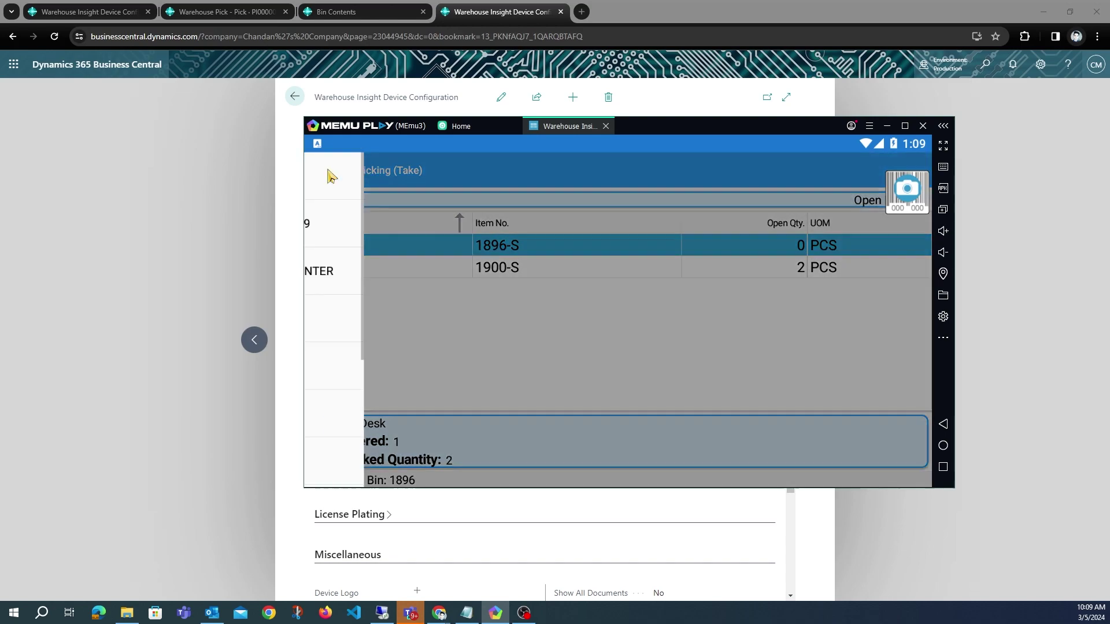
{"action": "left_click", "coordinate": [403, 222]}
{"action": "left_click", "coordinate": [521, 457]}
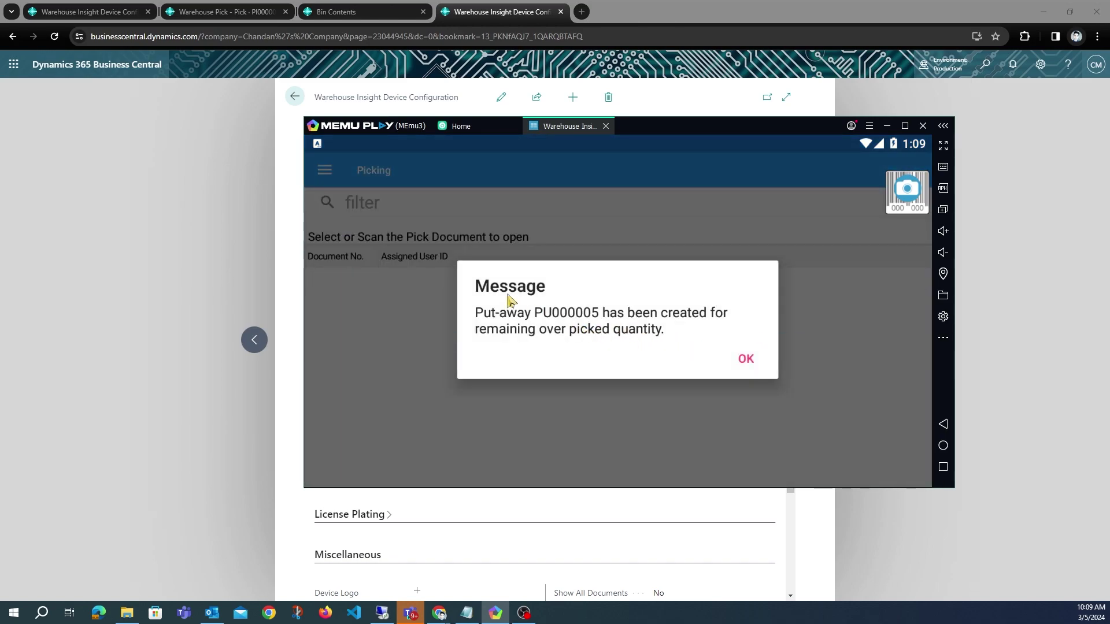
Switch to the browser, search for put aways, review the lines of warehouse put-away PU000005 and return to the list
{"action": "left_click_drag", "start_coordinate": [772, 127], "coordinate": [1109, 123]}
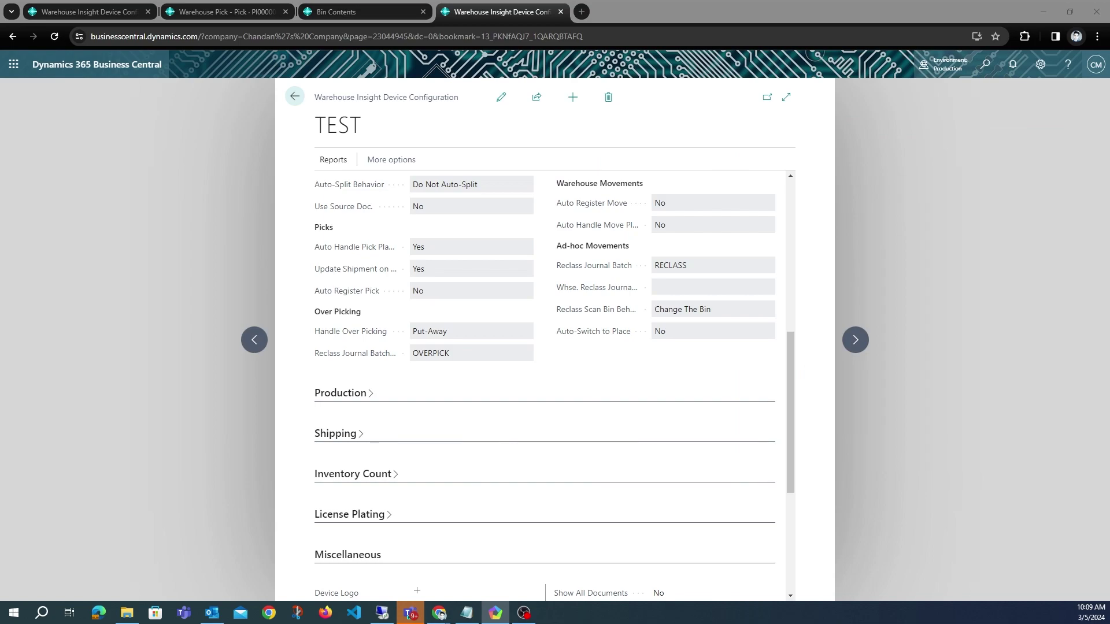
{"action": "key", "text": "alt+Tab"}
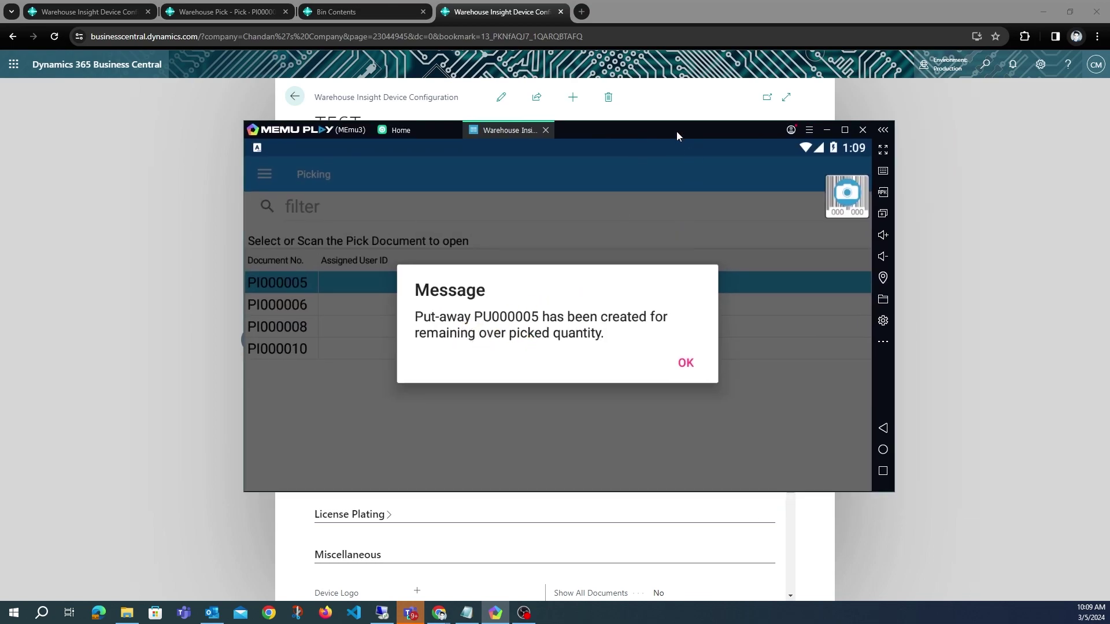
{"action": "key", "text": "alt+Tab"}
{"action": "left_click", "coordinate": [985, 63]}
{"action": "type", "text": "put aways"}
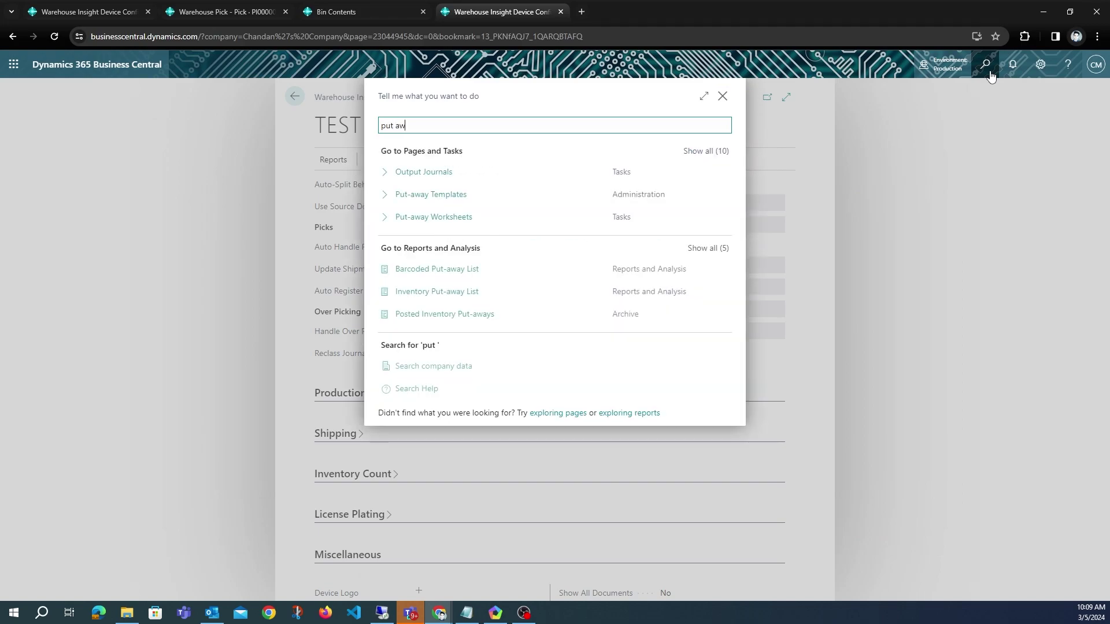
{"action": "left_click", "coordinate": [478, 179]}
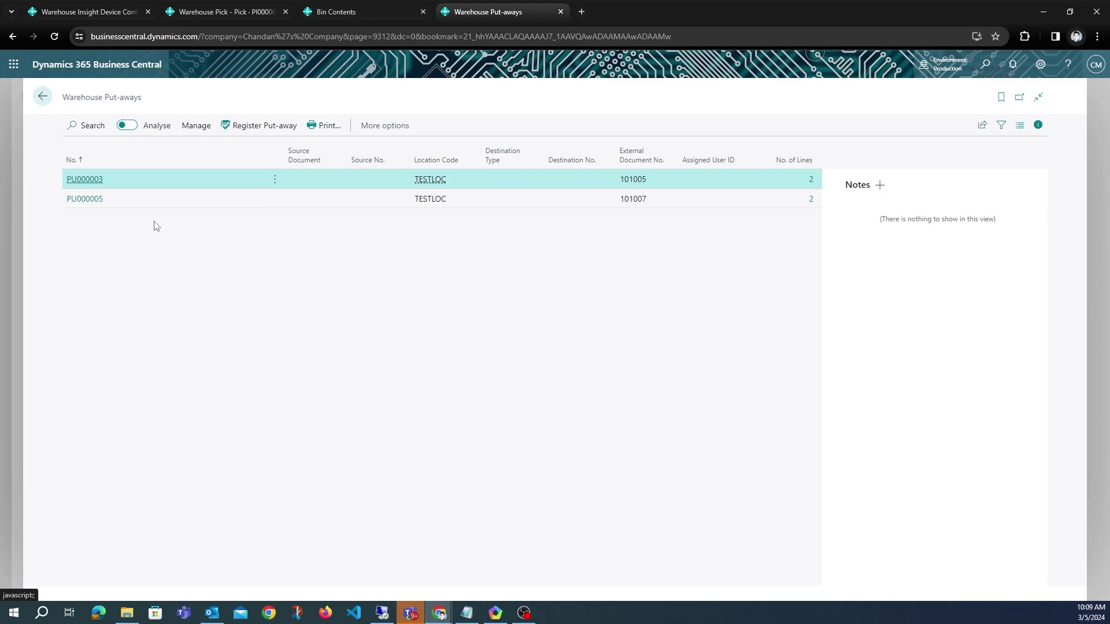
{"action": "left_click", "coordinate": [88, 200]}
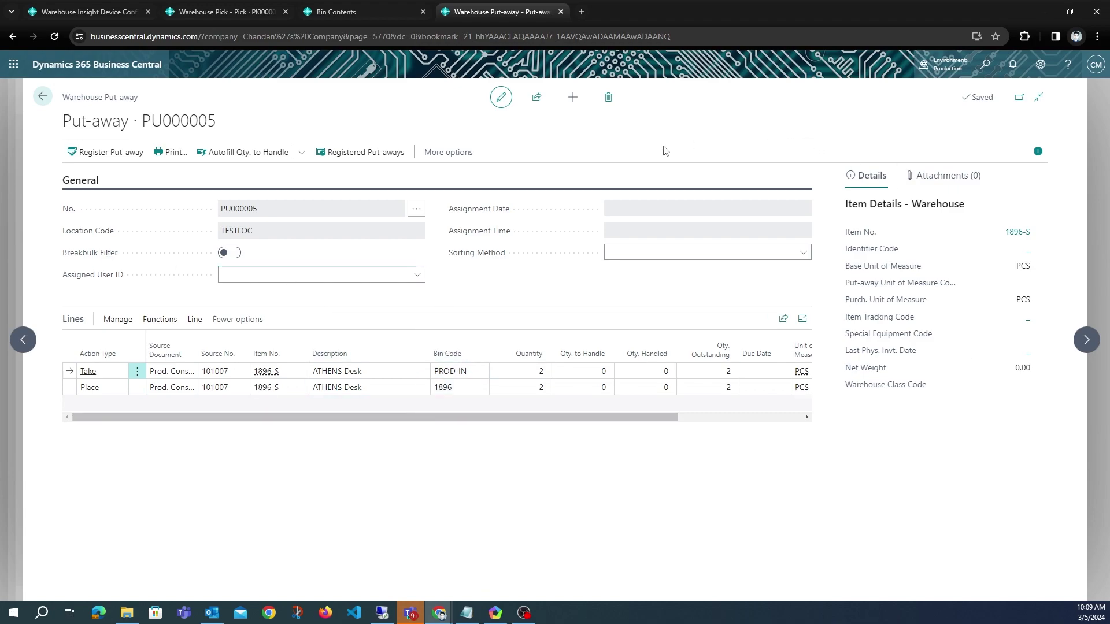
{"action": "left_click", "coordinate": [43, 97]}
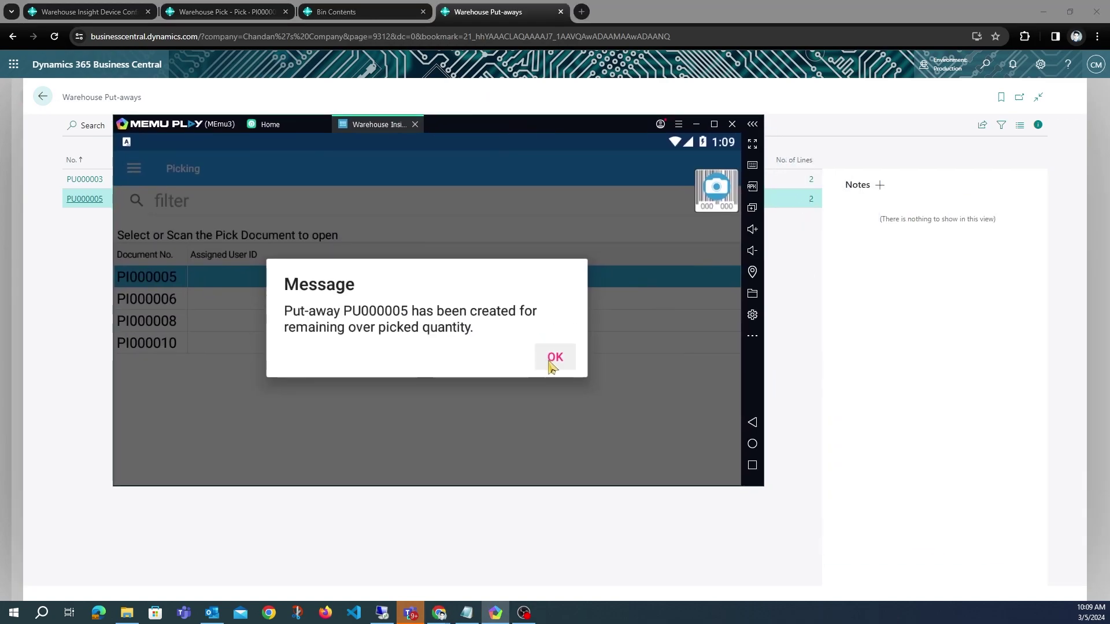
Dismiss the put-away message in the emulator, reopen pick PI000010 and enter 3 PCS for item 1900-S
{"action": "left_click", "coordinate": [552, 355]}
{"action": "left_click_drag", "start_coordinate": [547, 127], "coordinate": [789, 173]}
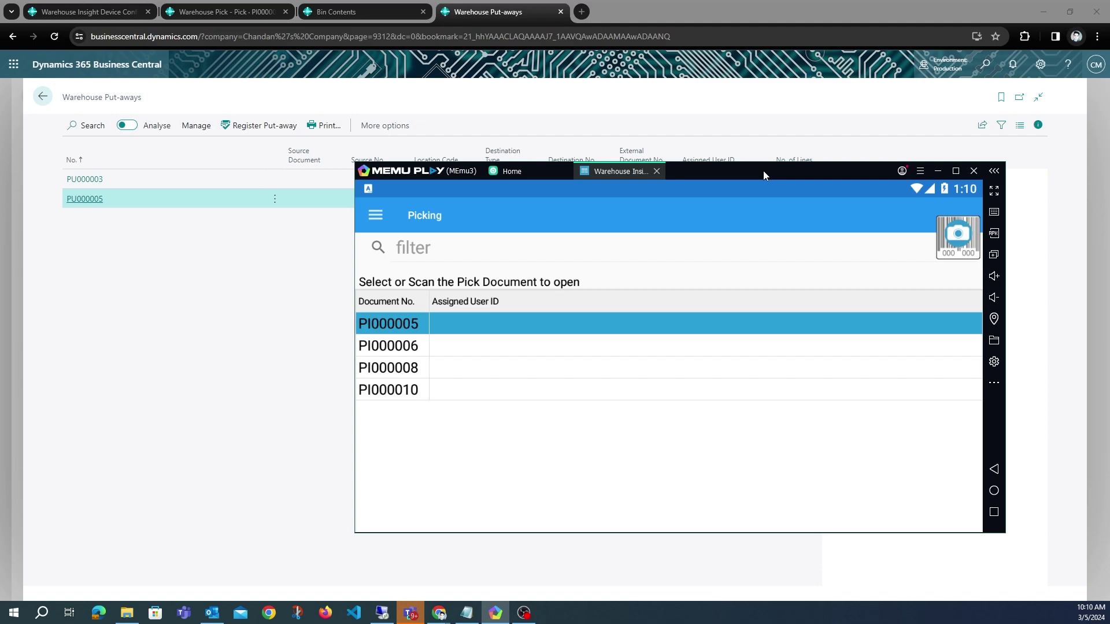
{"action": "left_click_drag", "start_coordinate": [763, 172], "coordinate": [661, 73]}
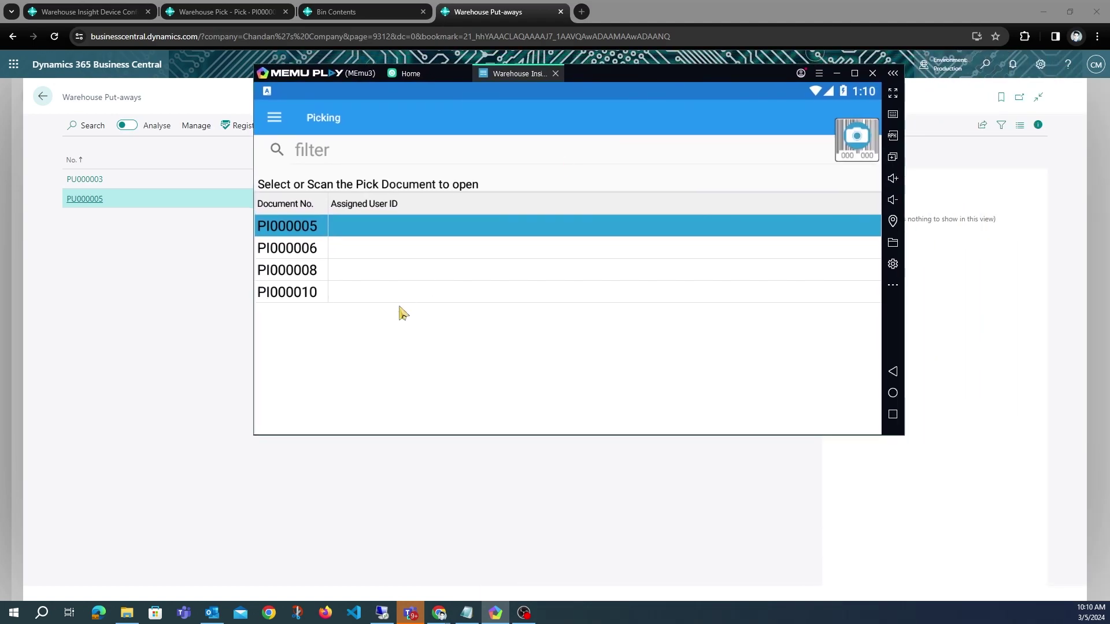
{"action": "left_click", "coordinate": [443, 298]}
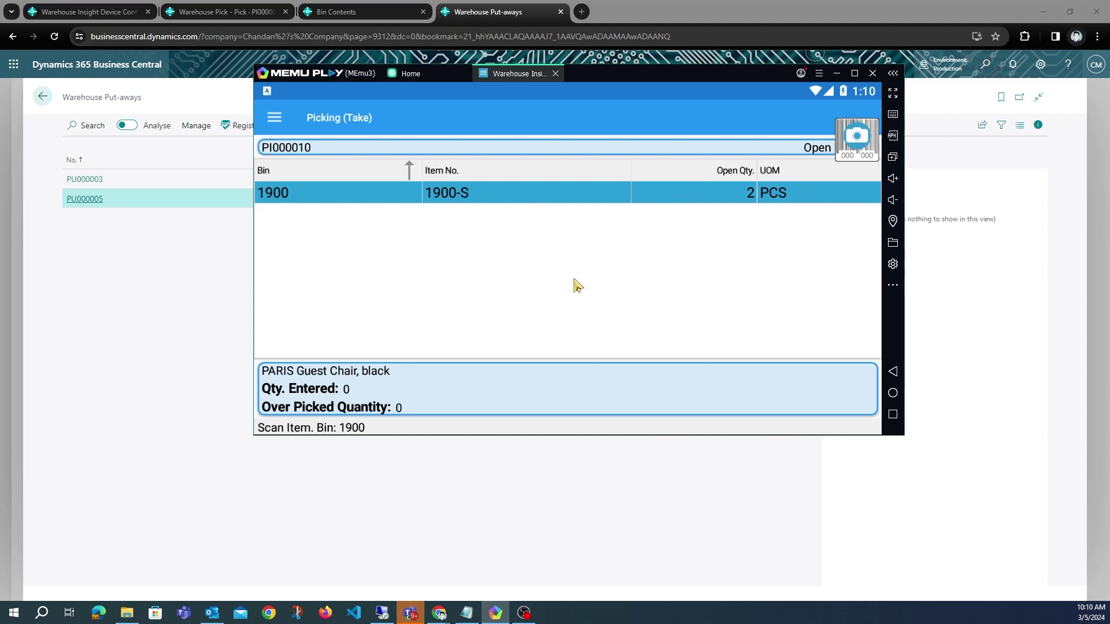
{"action": "type", "text": "3"}
{"action": "left_click", "coordinate": [473, 406]}
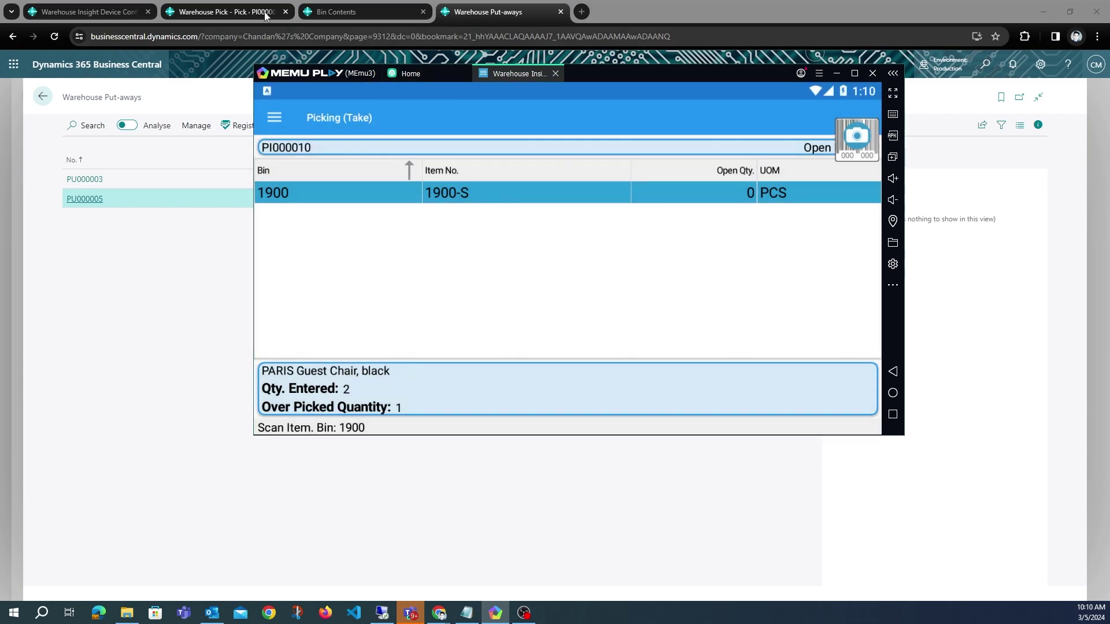
Open warehouse pick PI000010 in the browser and set the 1900-S Take line's Qty. to Handle to 0
{"action": "left_click", "coordinate": [225, 12]}
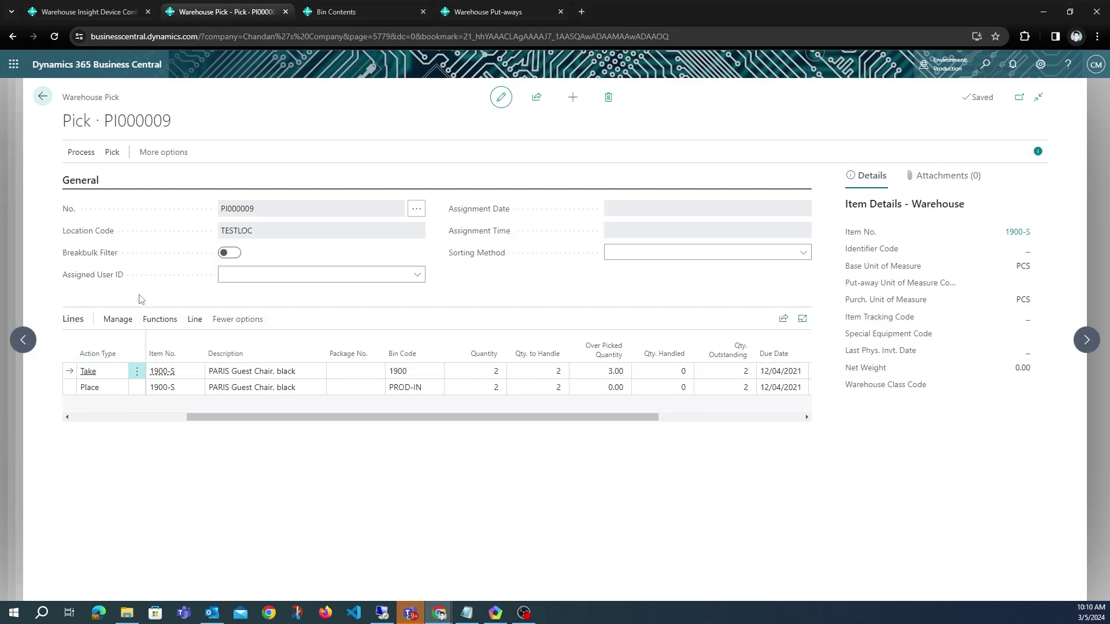
{"action": "left_click", "coordinate": [42, 97]}
{"action": "left_click", "coordinate": [96, 278]}
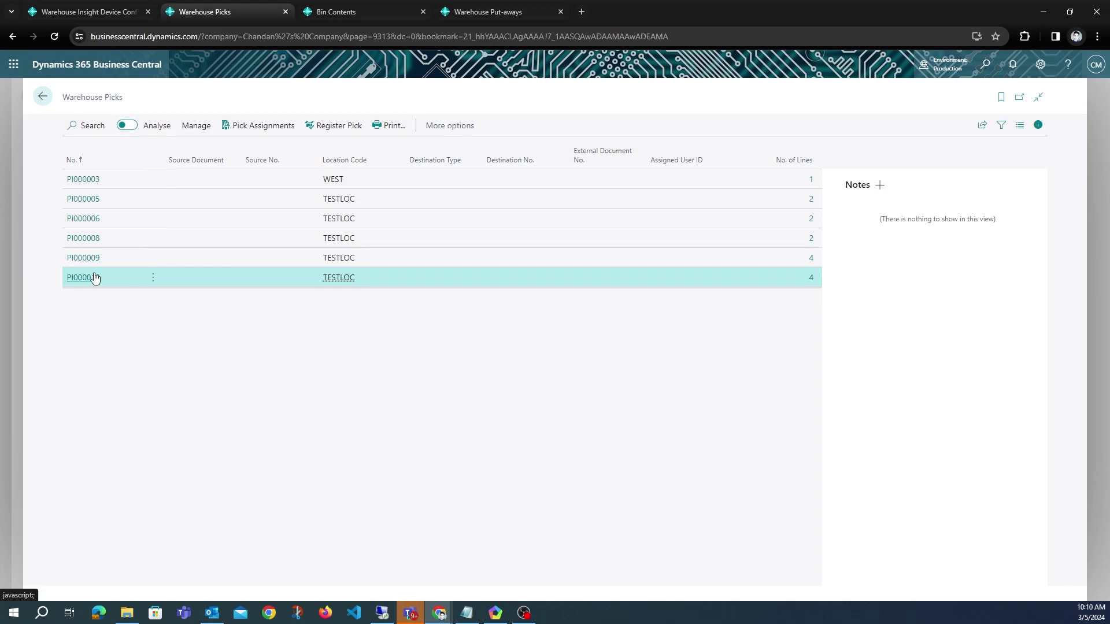
{"action": "left_click", "coordinate": [96, 278]}
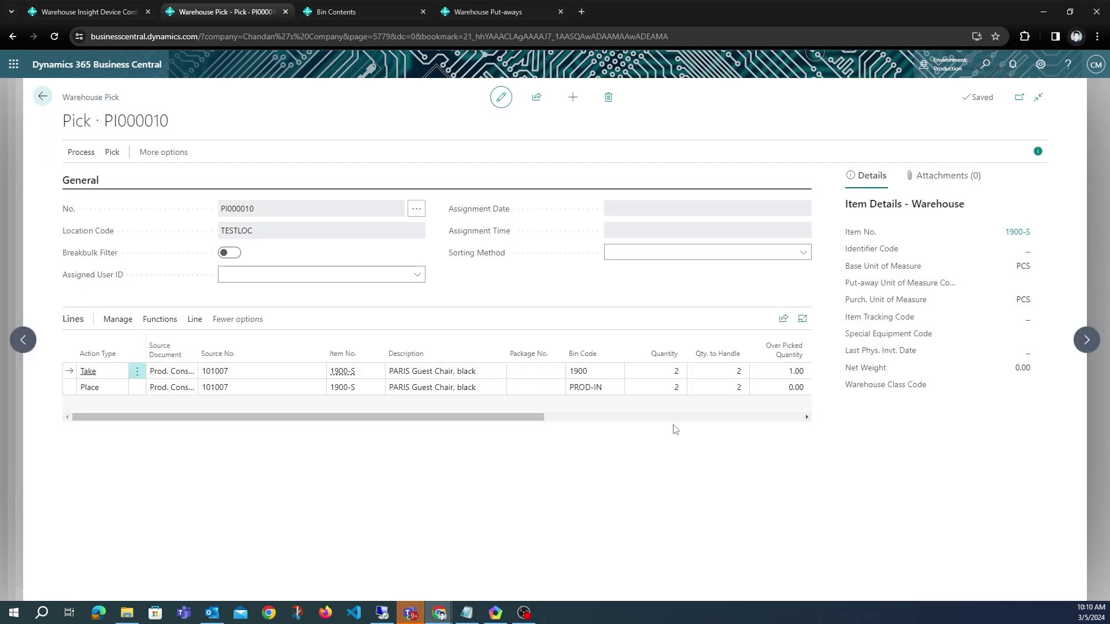
{"action": "left_click_drag", "start_coordinate": [515, 416], "coordinate": [587, 421]}
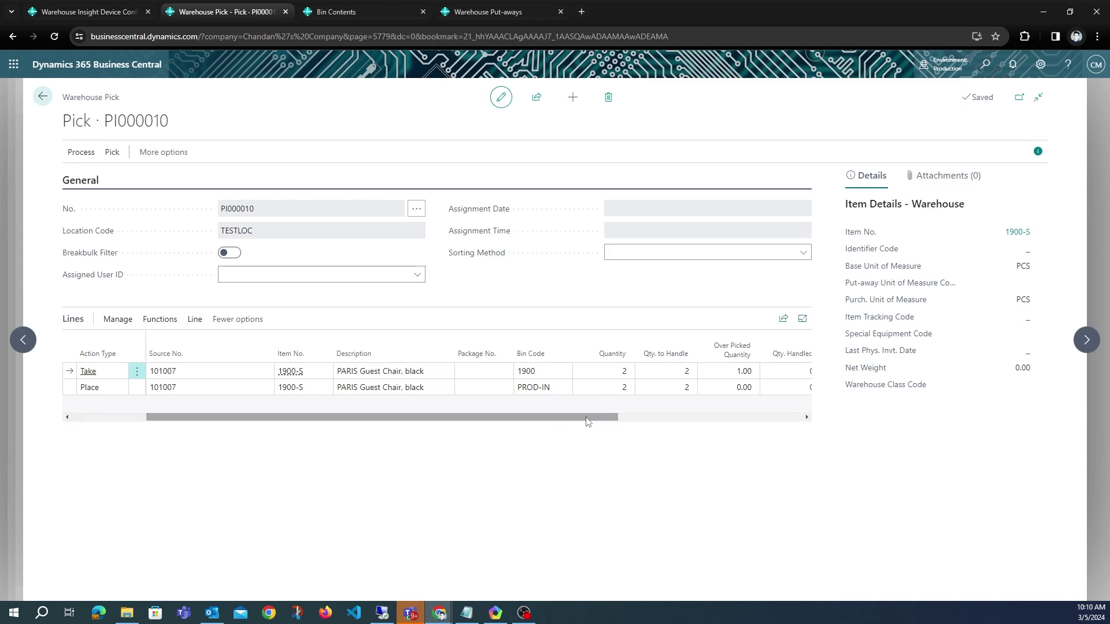
{"action": "left_click", "coordinate": [667, 373]}
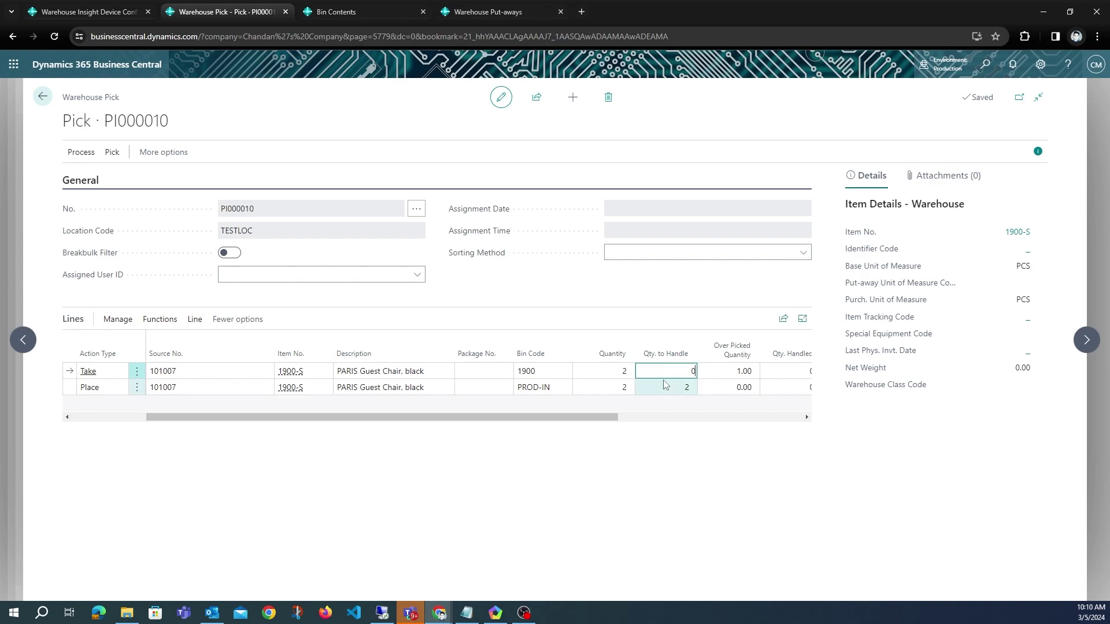
{"action": "left_click", "coordinate": [644, 301]}
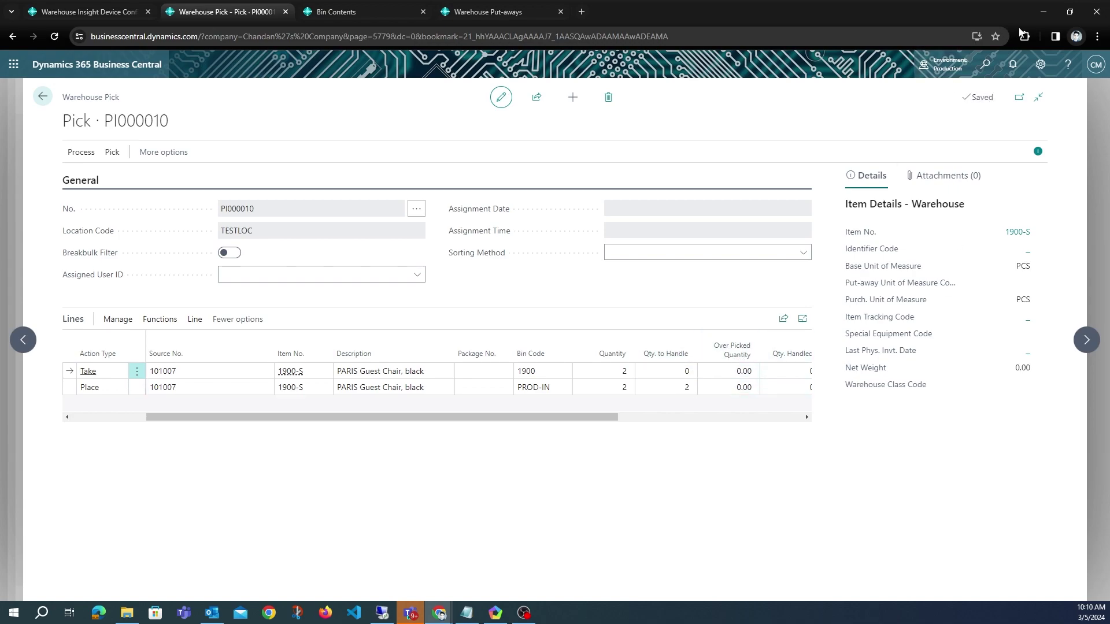
Search for the reclass journals and open the Item Reclassification Journals with the RECLASS template to check the OVERPICK batch
{"action": "left_click", "coordinate": [985, 64]}
{"action": "type", "text": "r"}
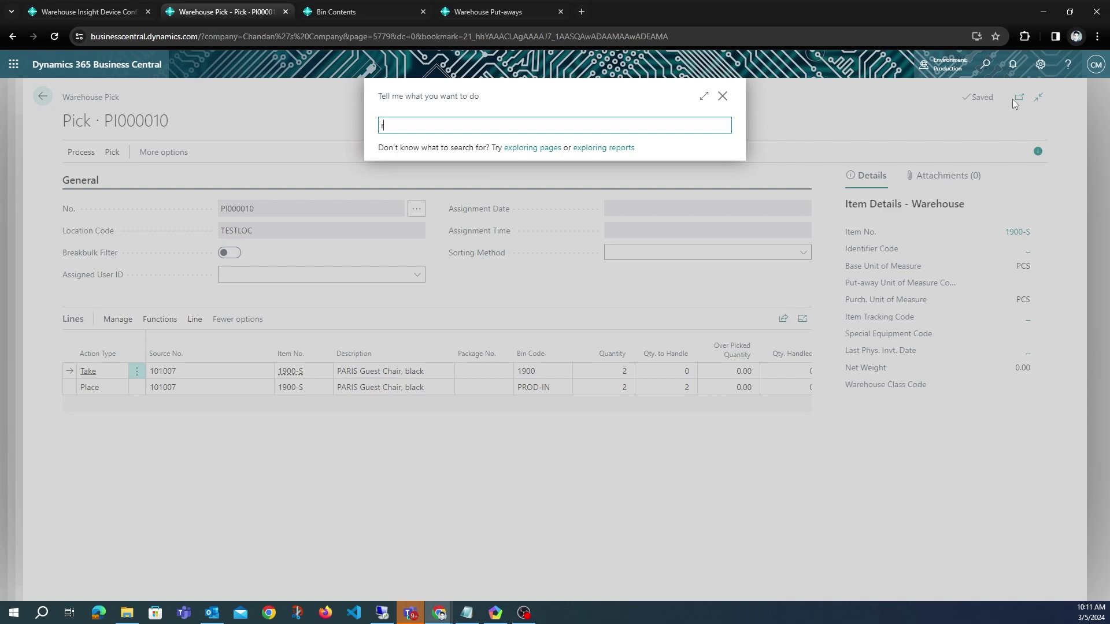
{"action": "type", "text": "eclass jour"}
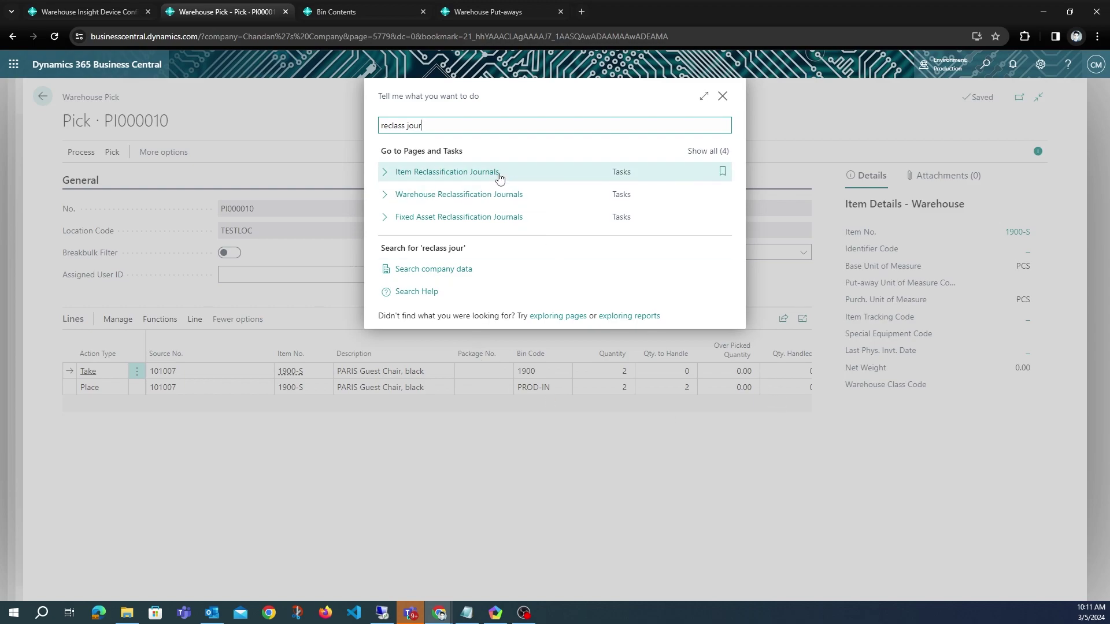
{"action": "left_click", "coordinate": [540, 176]}
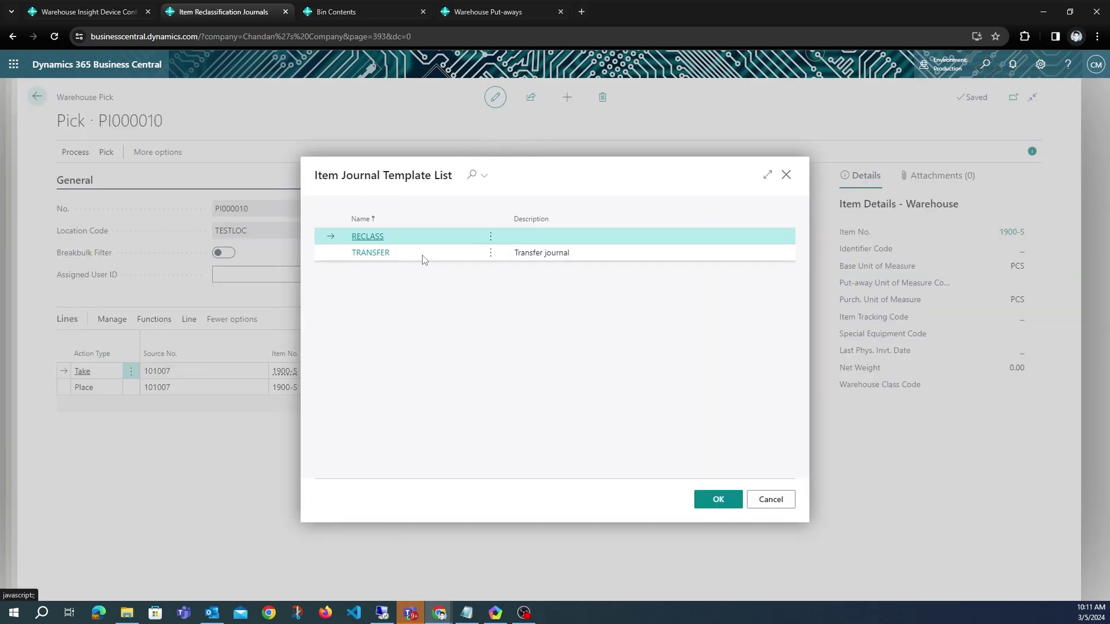
{"action": "left_click", "coordinate": [718, 499]}
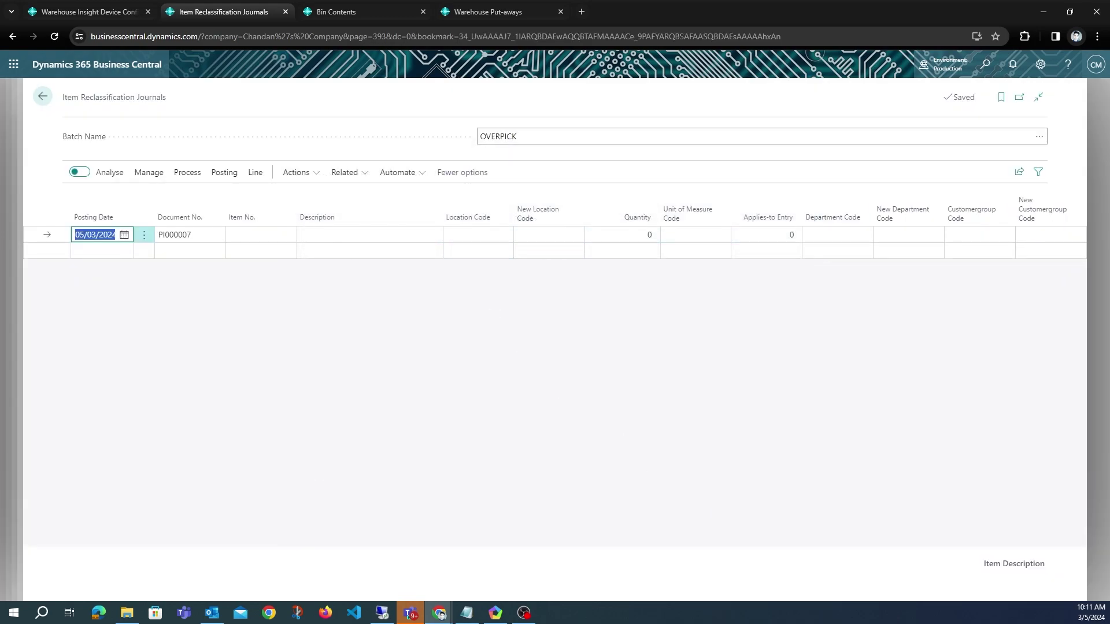
Reload pick PI000010 in the emulator to check the 1900-S quantities, and minimize the emulator
{"action": "key", "text": "alt+Tab"}
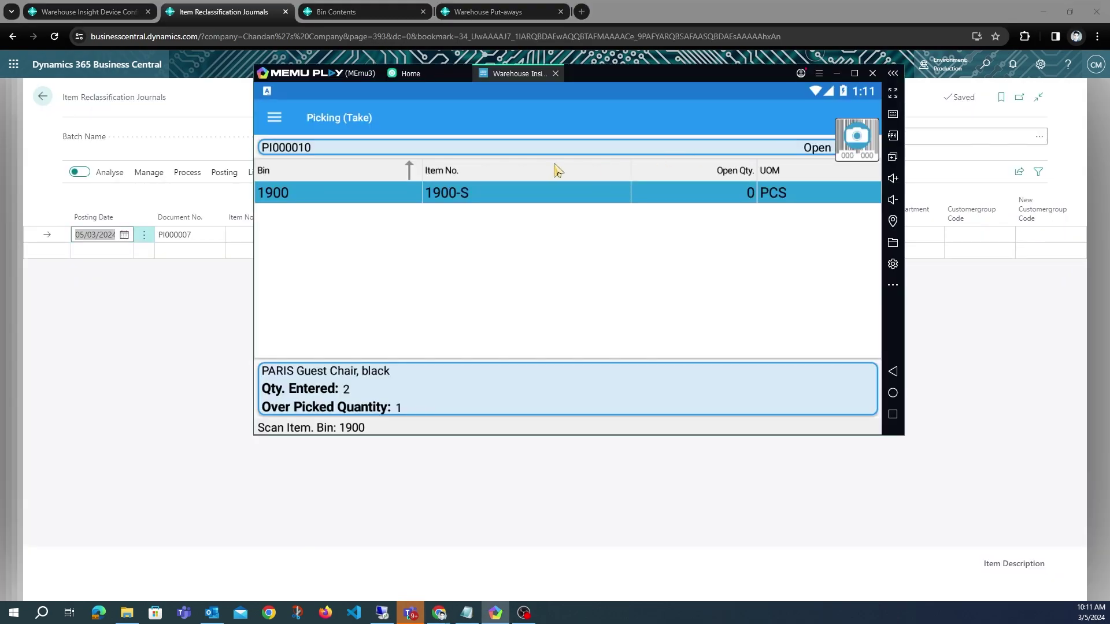
{"action": "left_click", "coordinate": [896, 374]}
{"action": "left_click", "coordinate": [381, 299]}
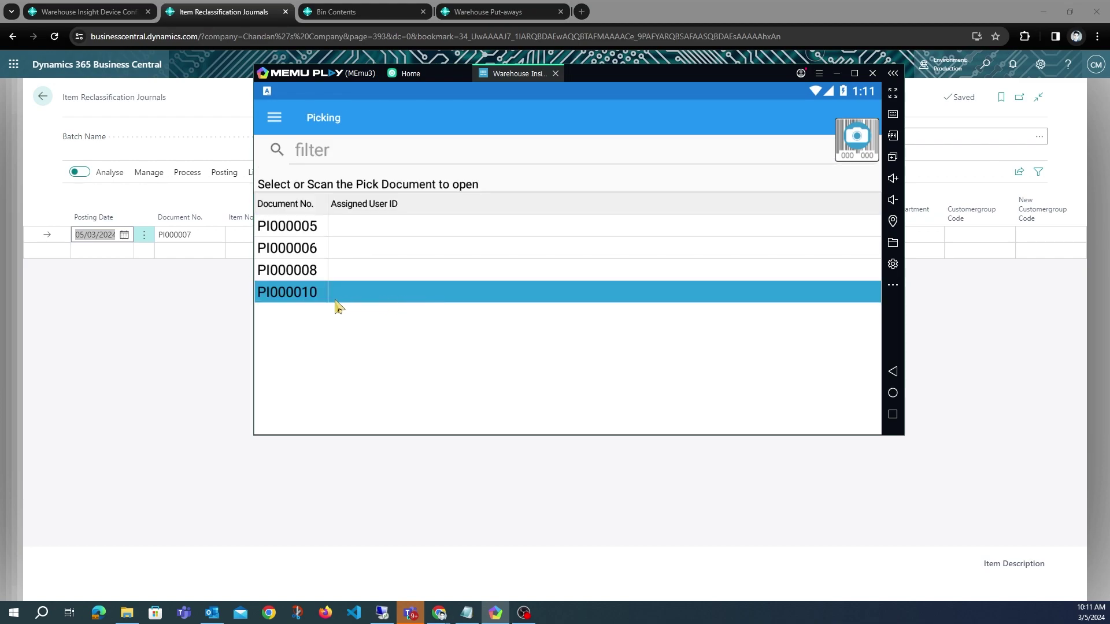
{"action": "left_click", "coordinate": [371, 300]}
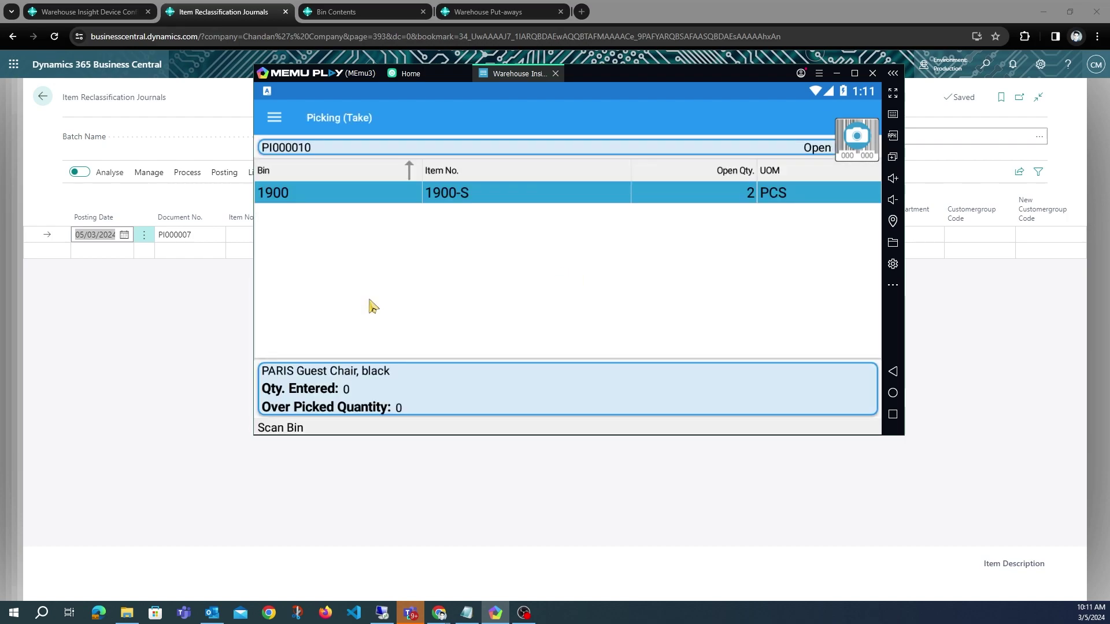
{"action": "left_click", "coordinate": [835, 73]}
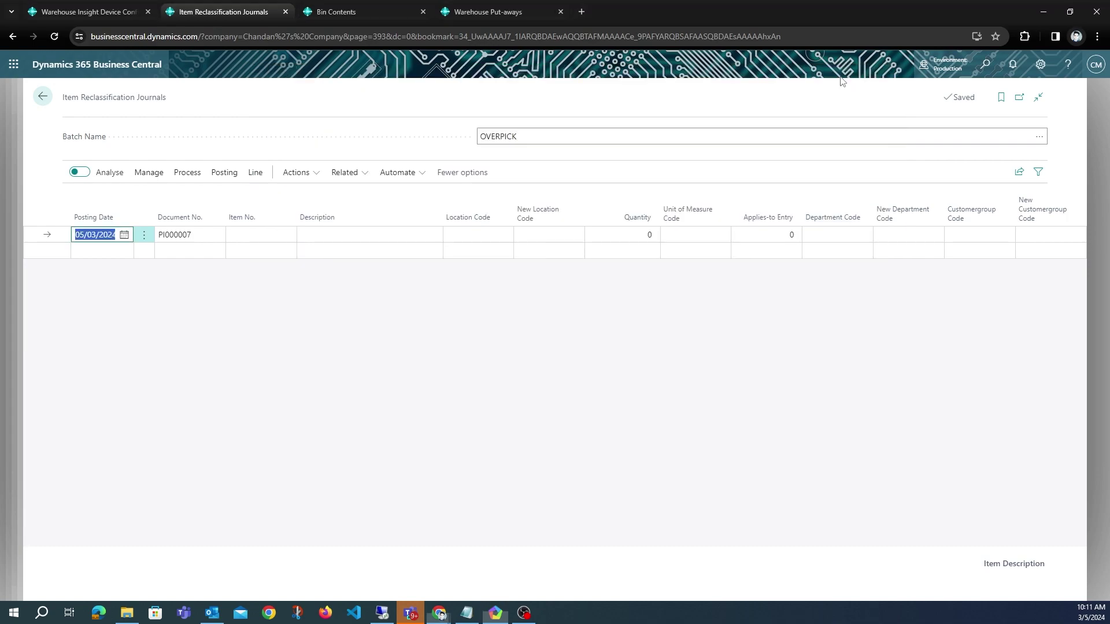
Set the Ad-hoc Movements Reclass Journal Batch to DEFAULT in the TEST device configuration
{"action": "left_click", "coordinate": [87, 12]}
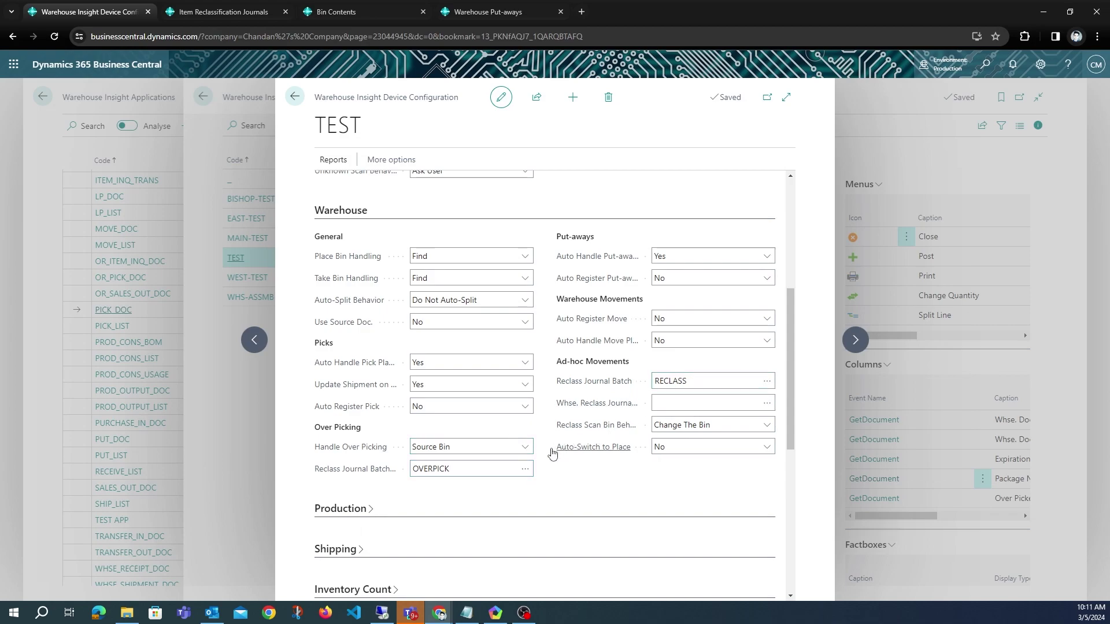
{"action": "left_click", "coordinate": [767, 381]}
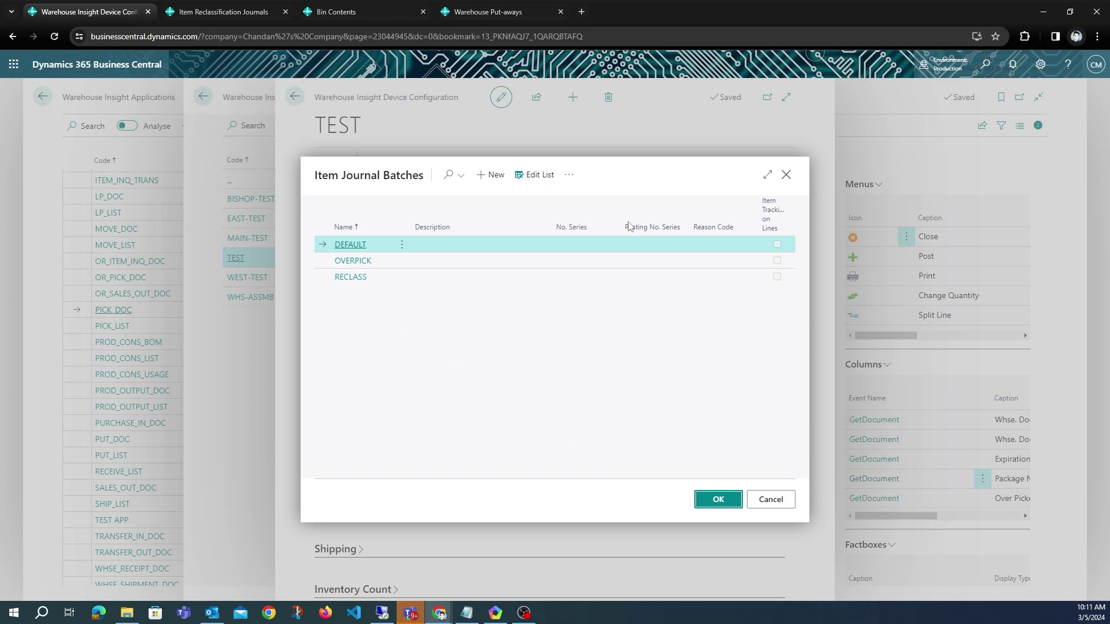
{"action": "left_click", "coordinate": [730, 500]}
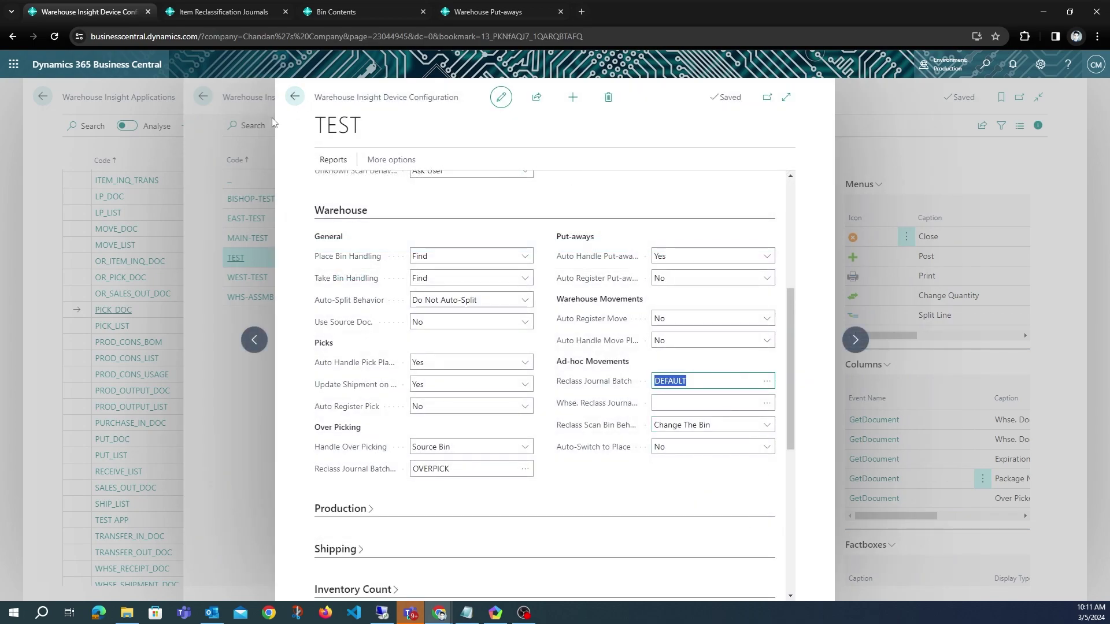